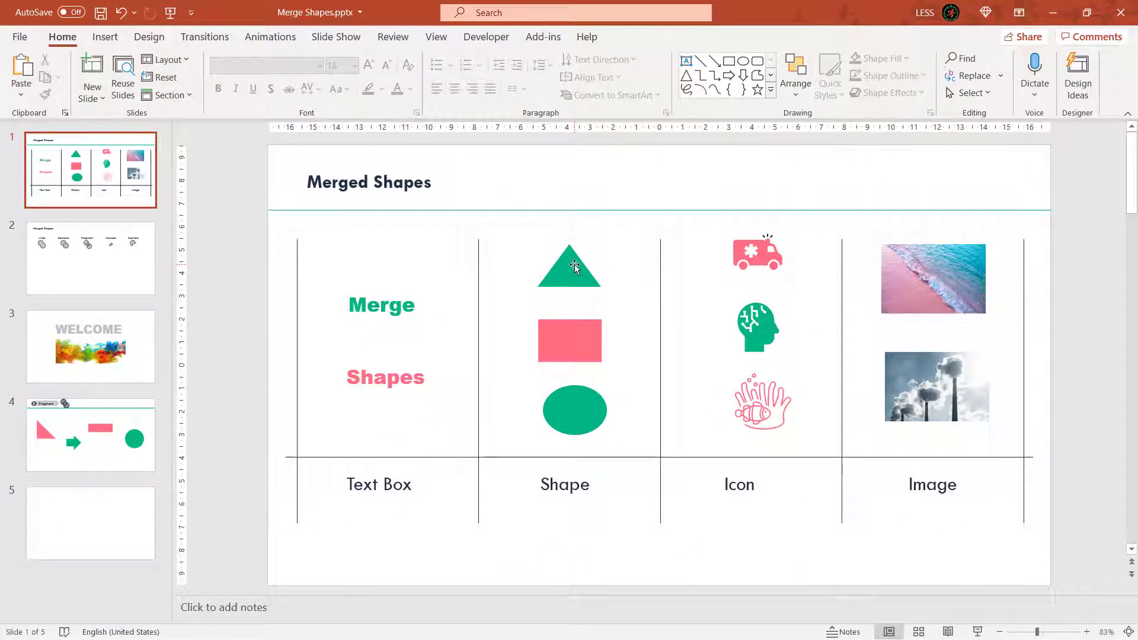
Step: Select the green triangle in the Shape column of the Merged Shapes slide
left_click(574, 264)
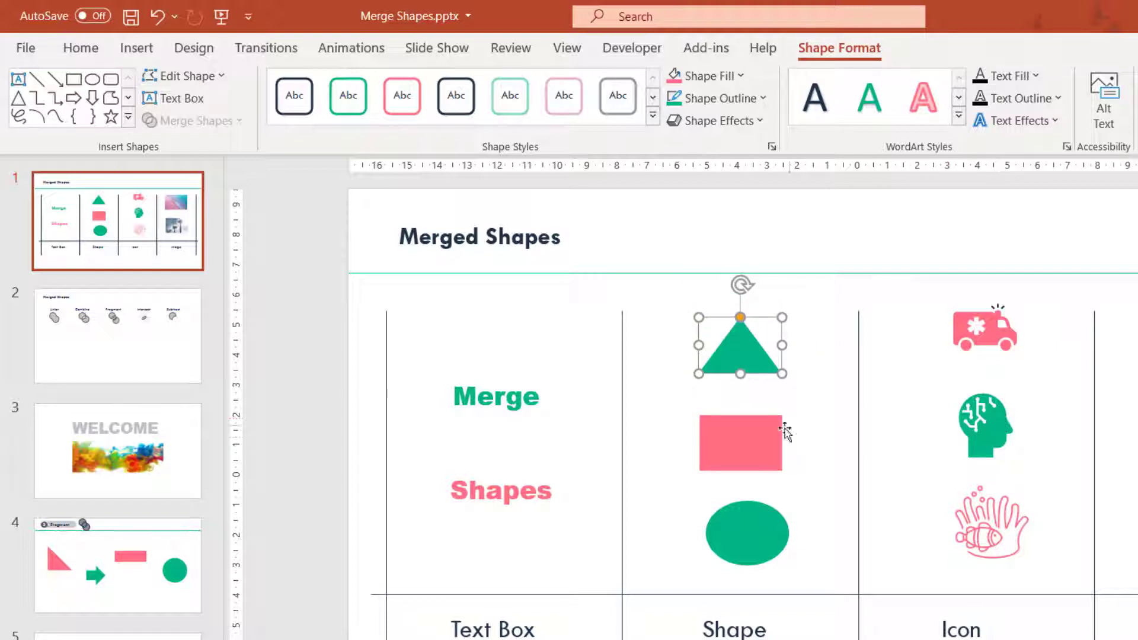
Step: Add the pink rectangle and head icon to the triangle selection and show the Merge Shapes list
left_click(763, 436, "shift")
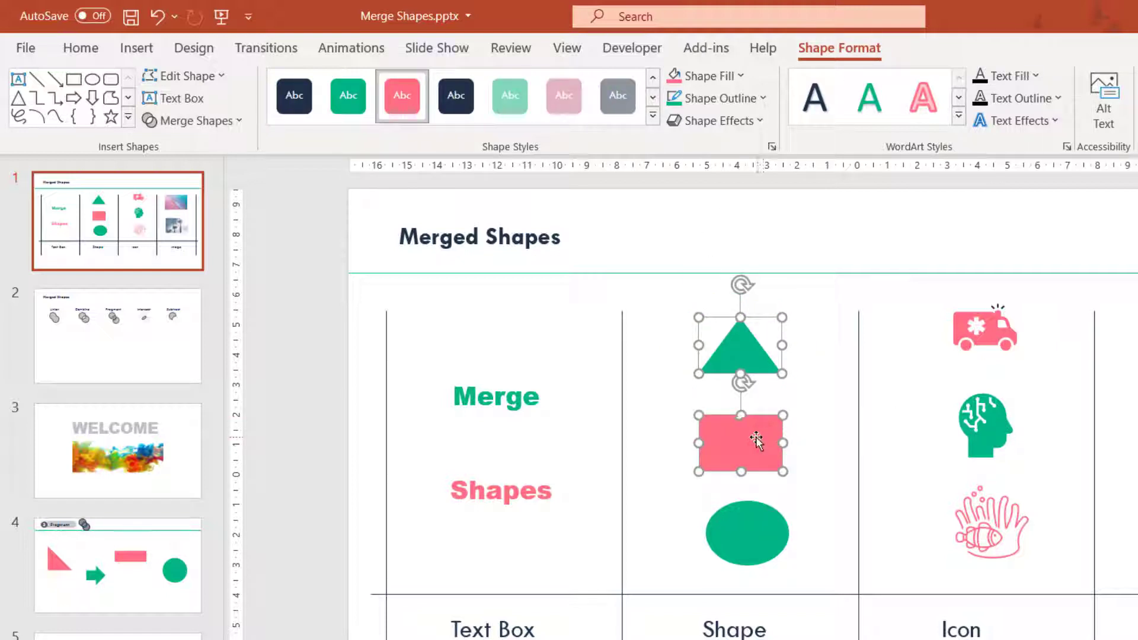
left_click(977, 415, "shift")
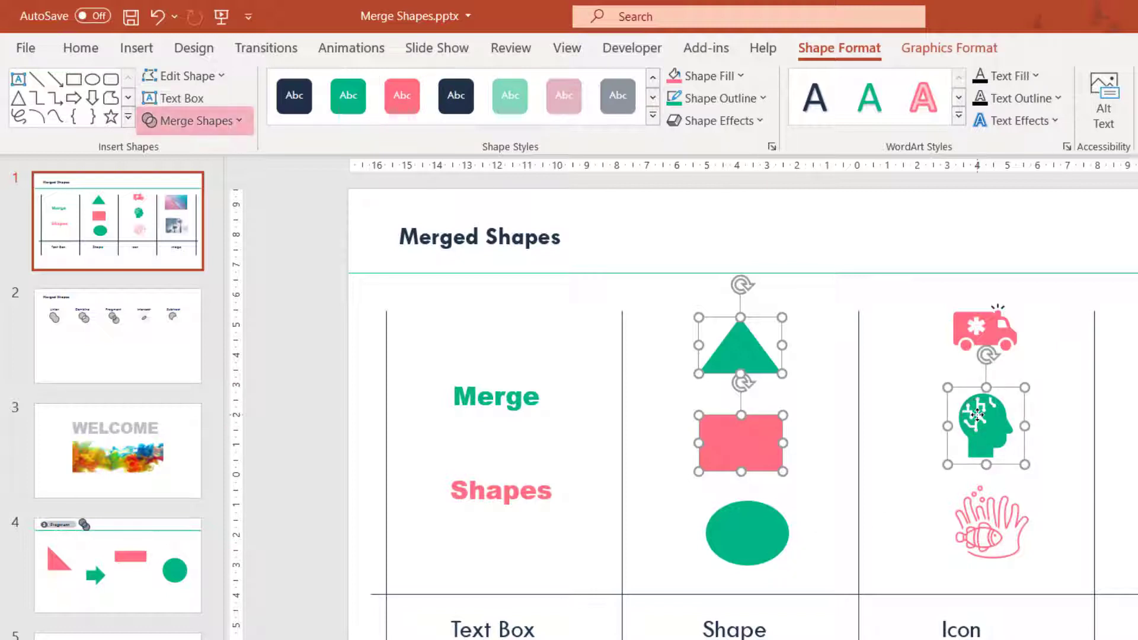
left_click(246, 120)
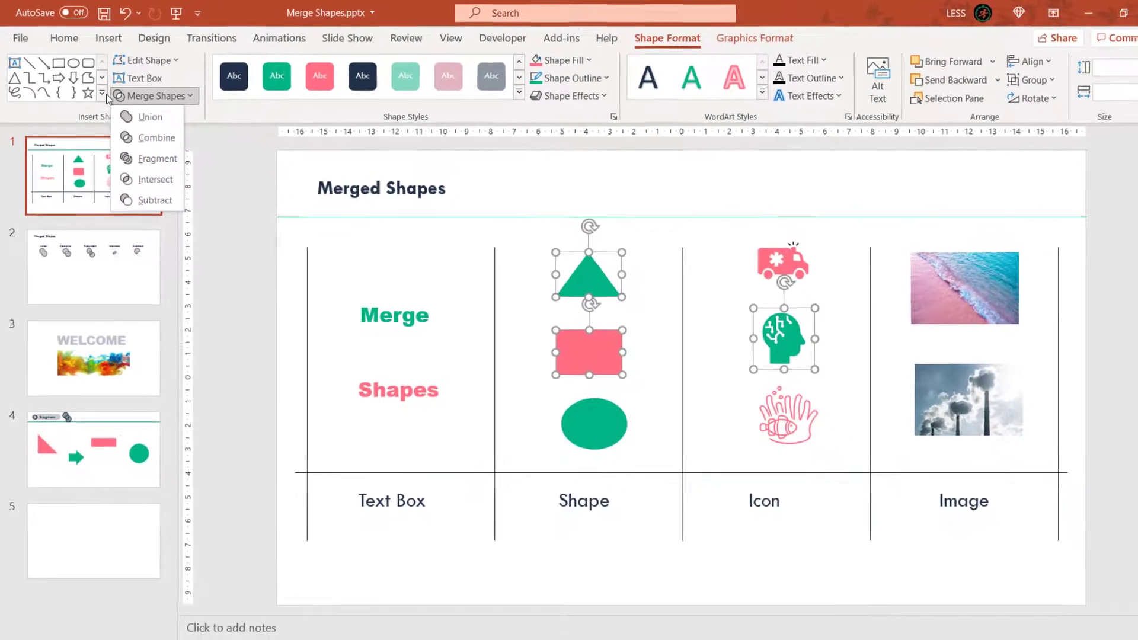
Step: Close the Merge Shapes list and the shapes gallery, then deselect the shapes and icon
key("Escape")
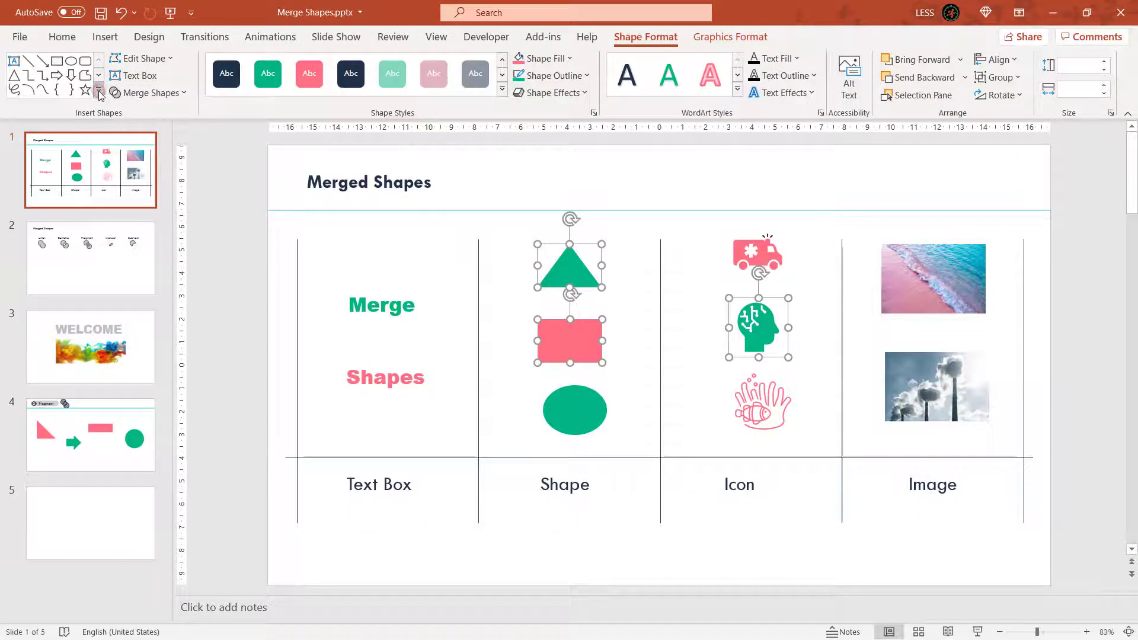
left_click(99, 93)
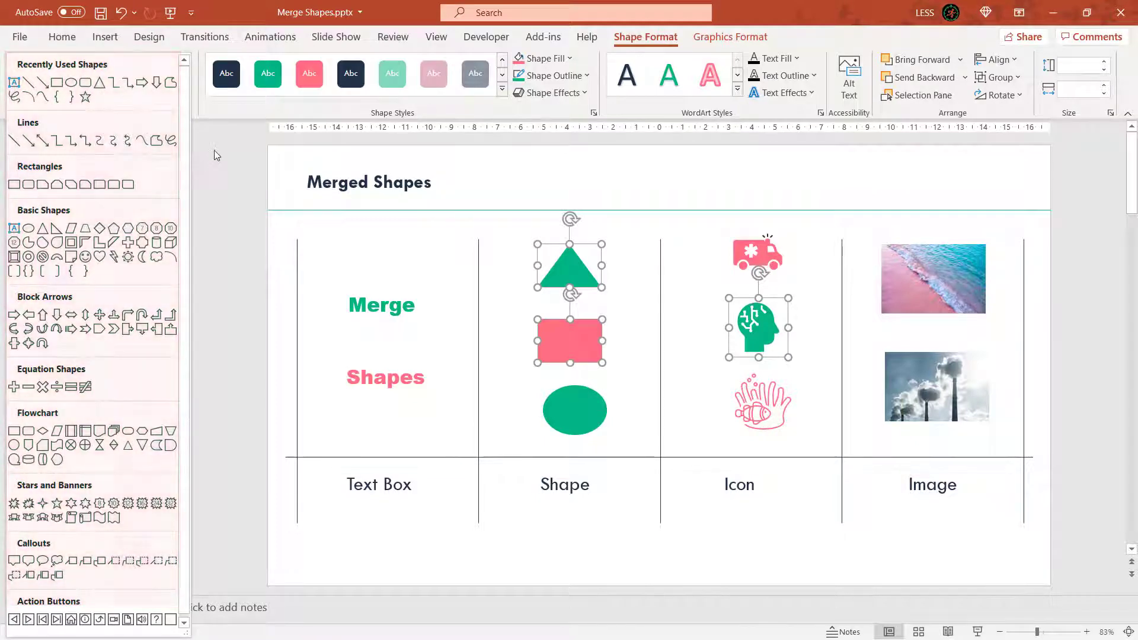
left_click(215, 151)
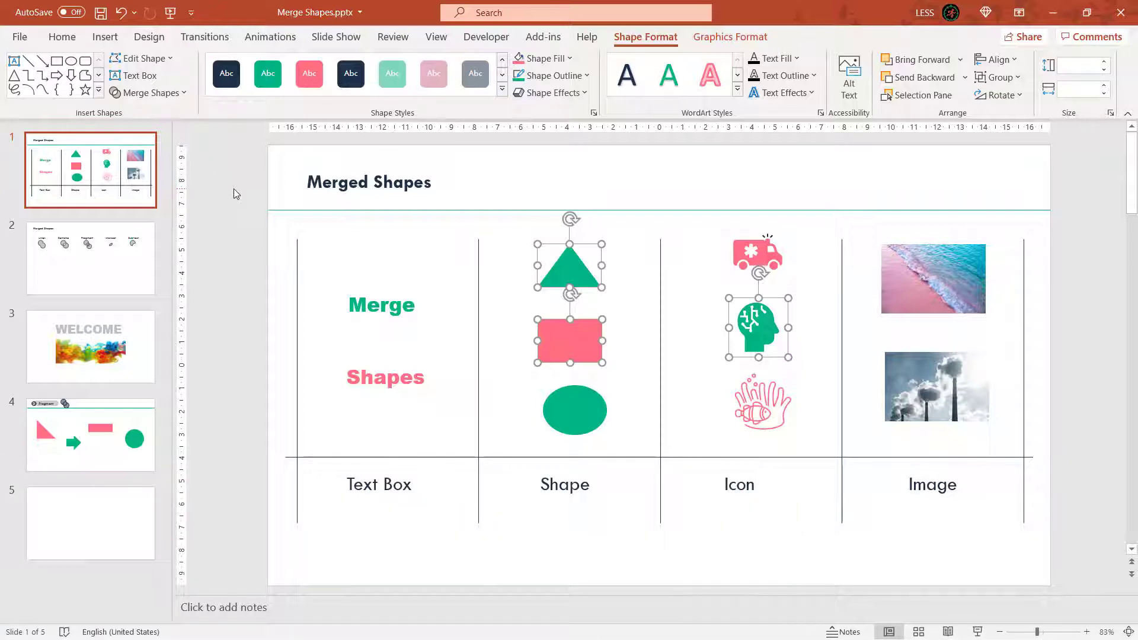
left_click(274, 270)
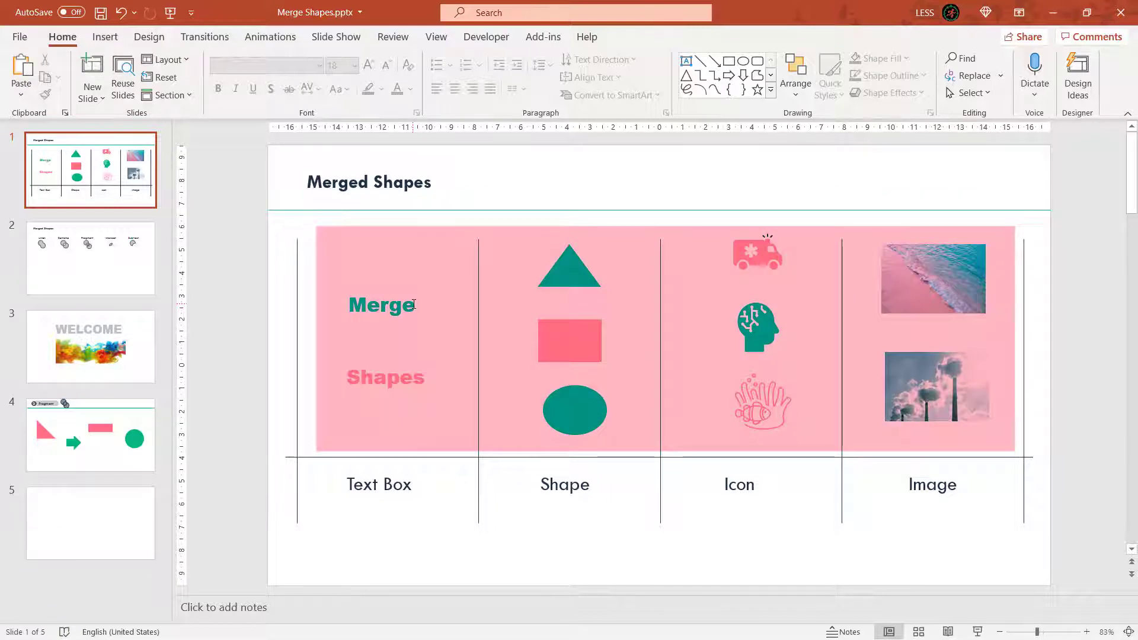
left_click(406, 295)
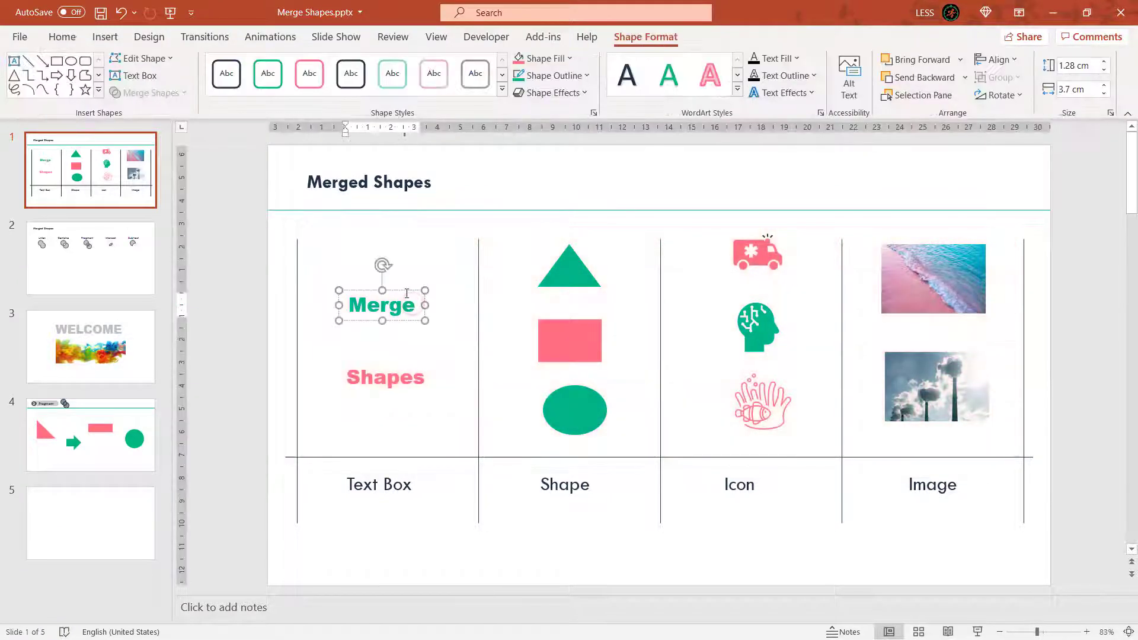
key("Escape")
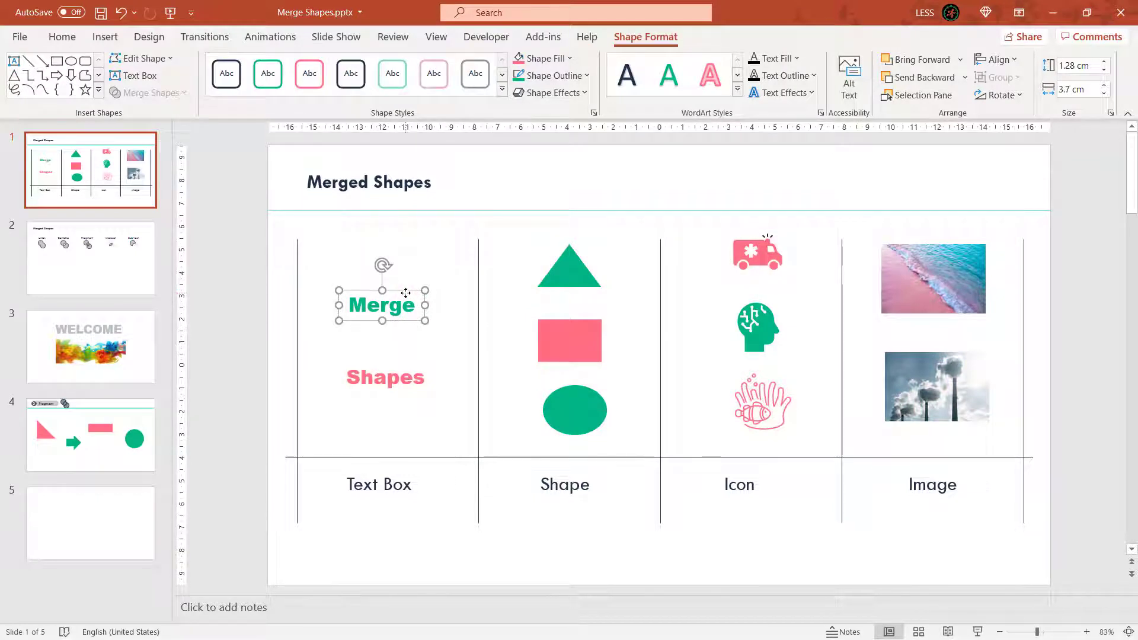
left_click(565, 342, "shift")
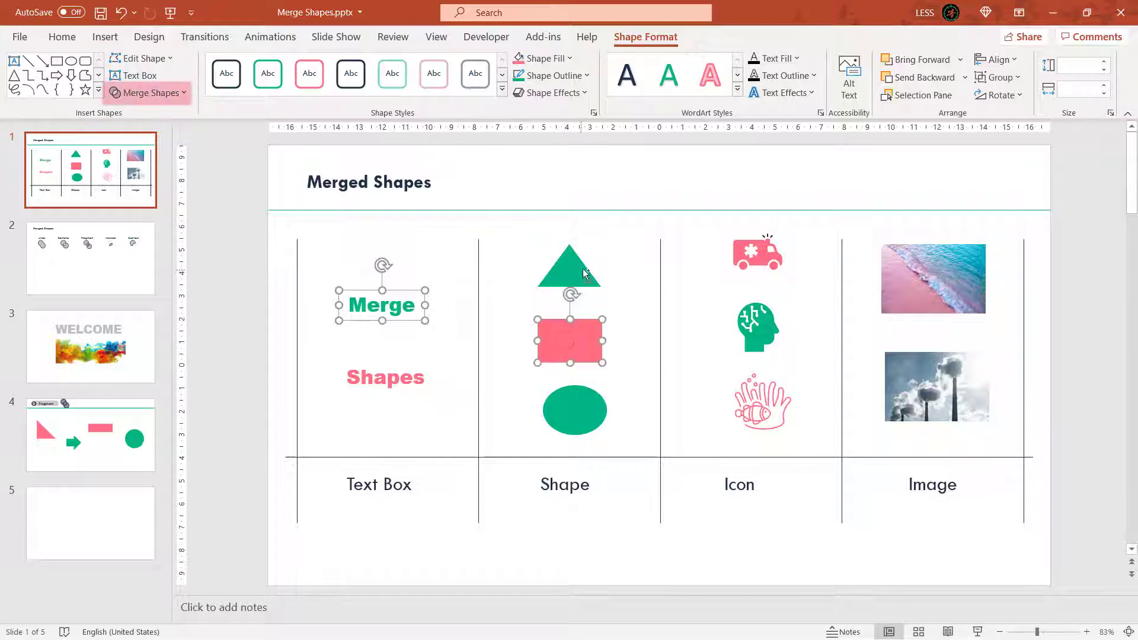
left_click(758, 252)
left_click(756, 317, "shift")
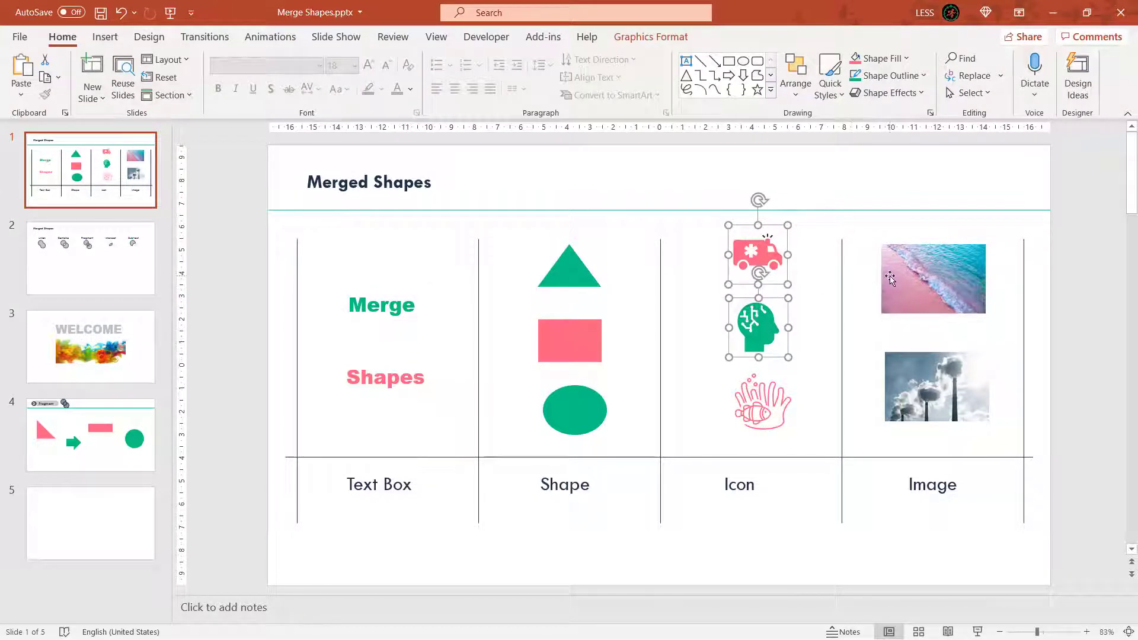
left_click(890, 278)
left_click(885, 350, "shift")
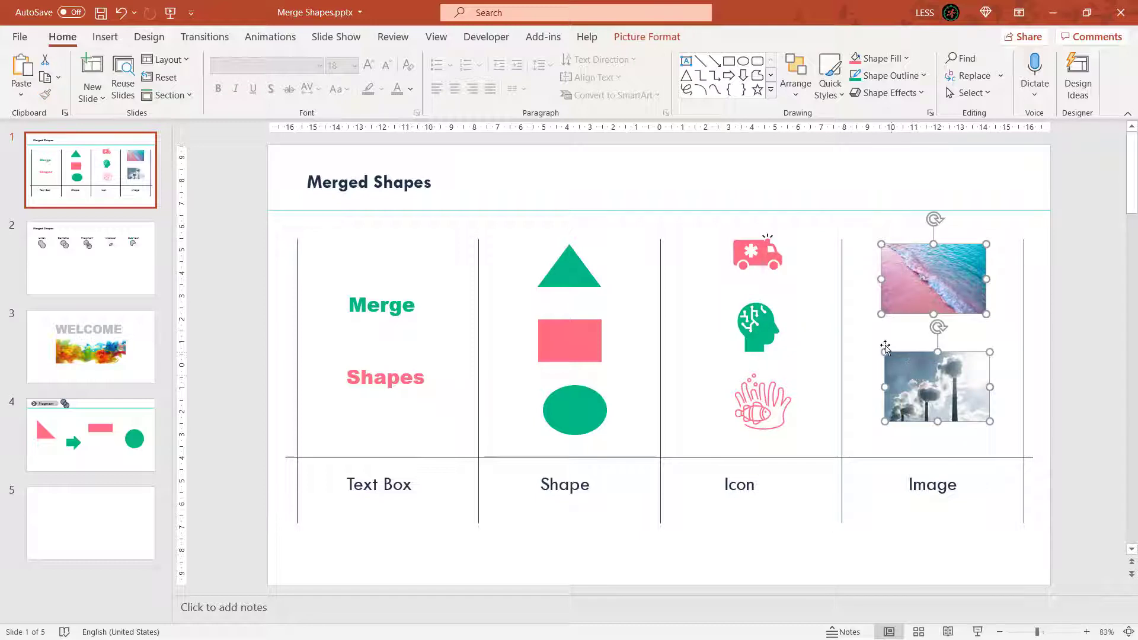
left_click(904, 227)
left_click(895, 248)
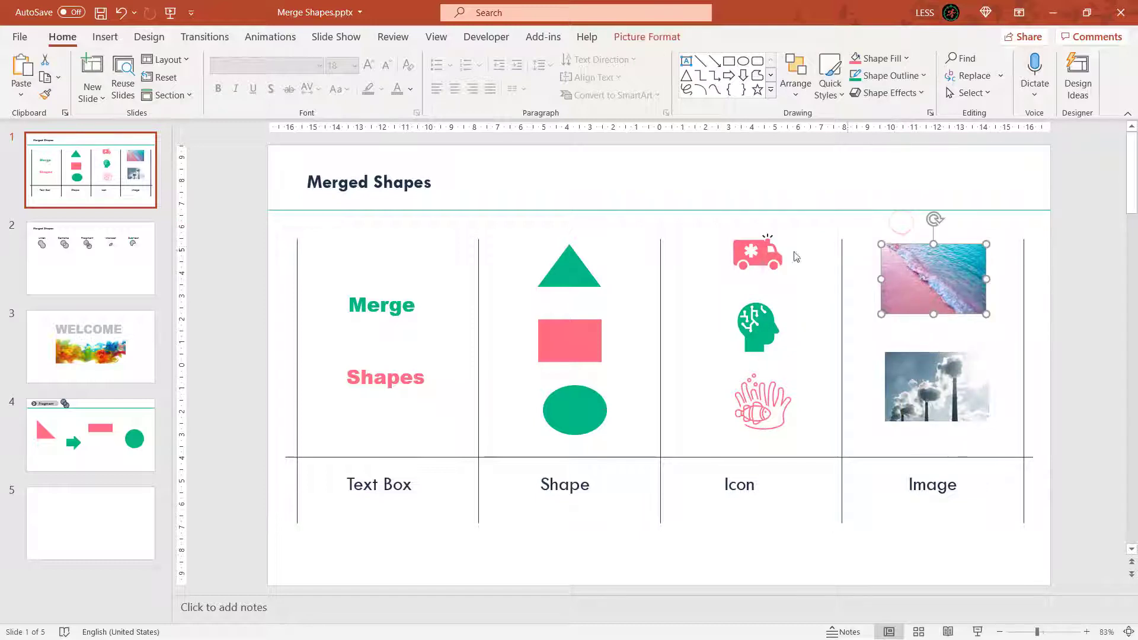
left_click(750, 254, "shift")
left_click(692, 237)
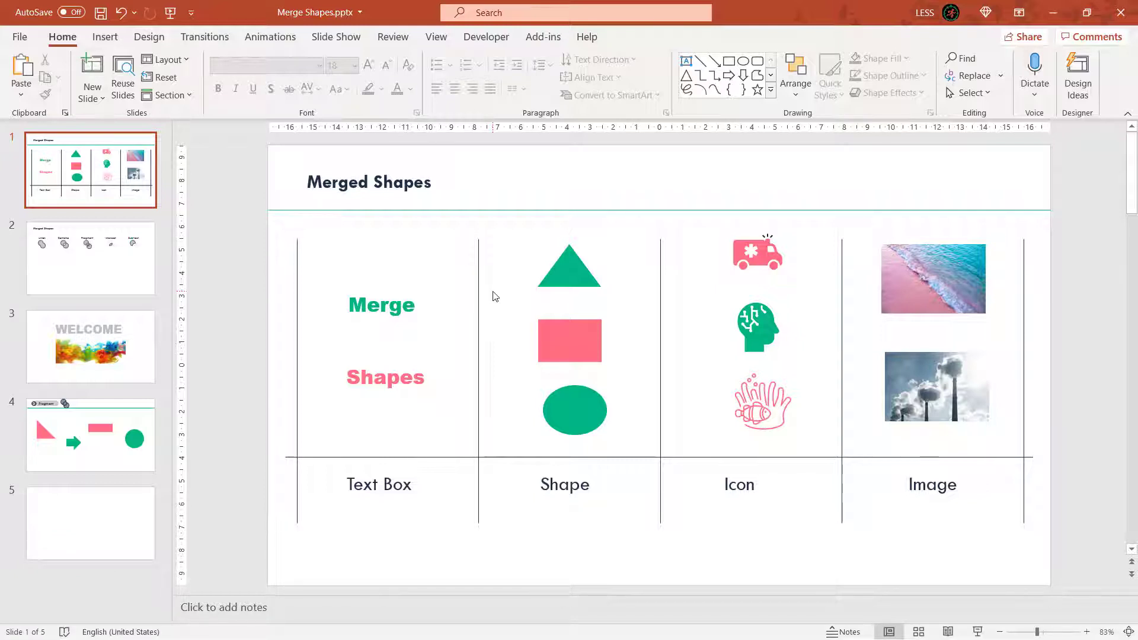
Step: Select the triangle and rectangle, view the Merge Shapes options, then move to slide 2
key("alt+n")
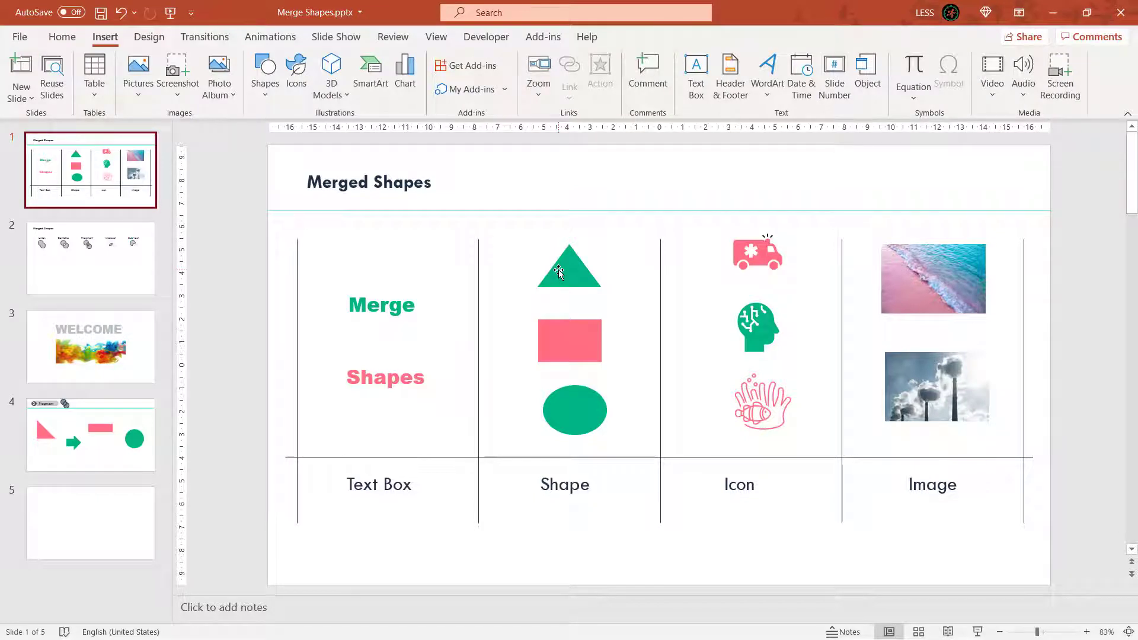
left_click(558, 269)
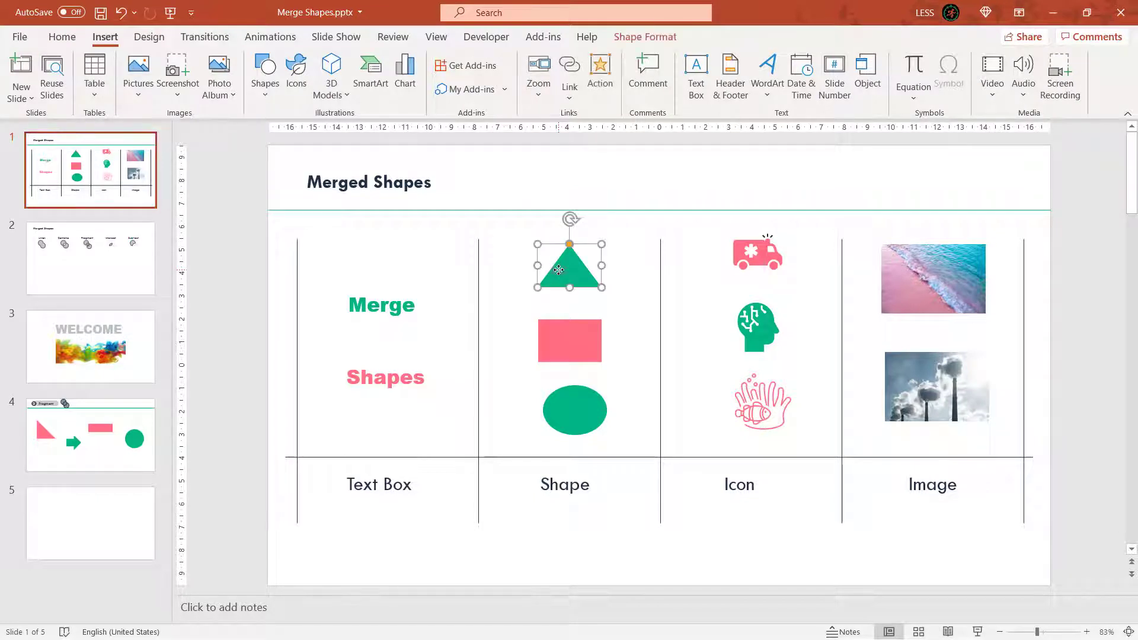
left_click(574, 329, "shift")
left_click(645, 37)
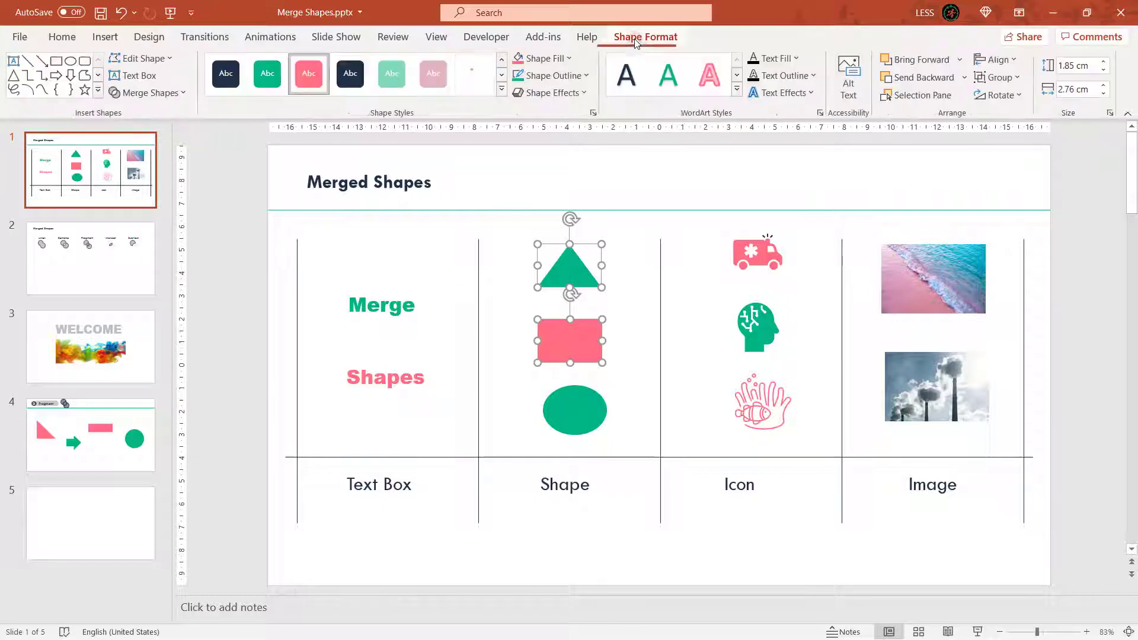
left_click(185, 94)
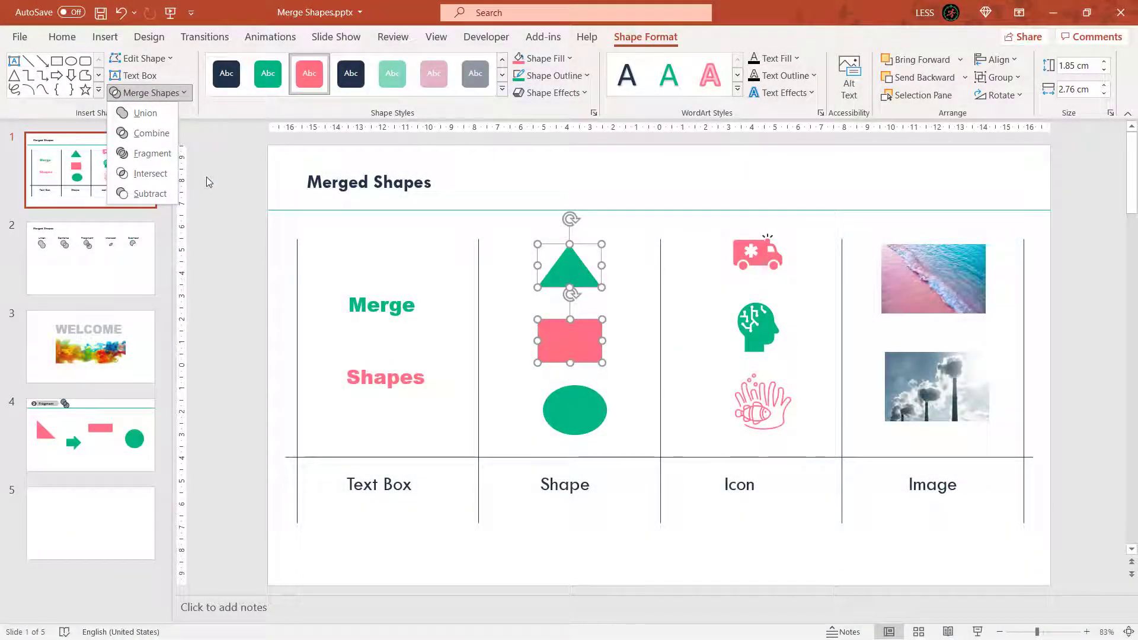
left_click(207, 178)
left_click(96, 274)
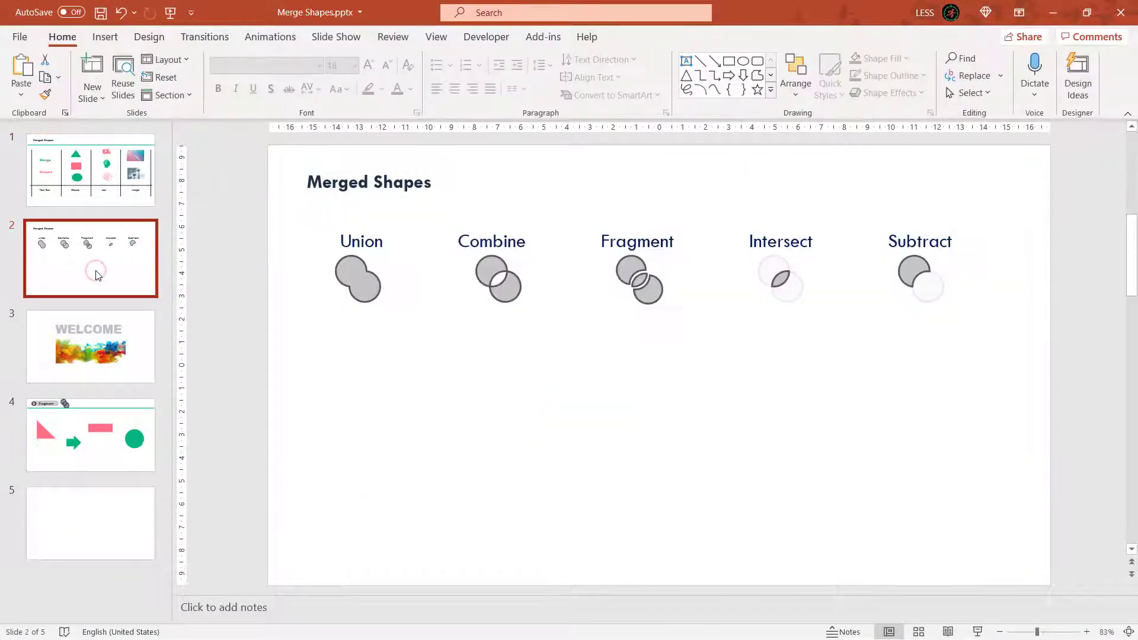
Step: Insert an oval on slide 2 and size the green circle to 3.18 cm
left_click(105, 37)
left_click(248, 87)
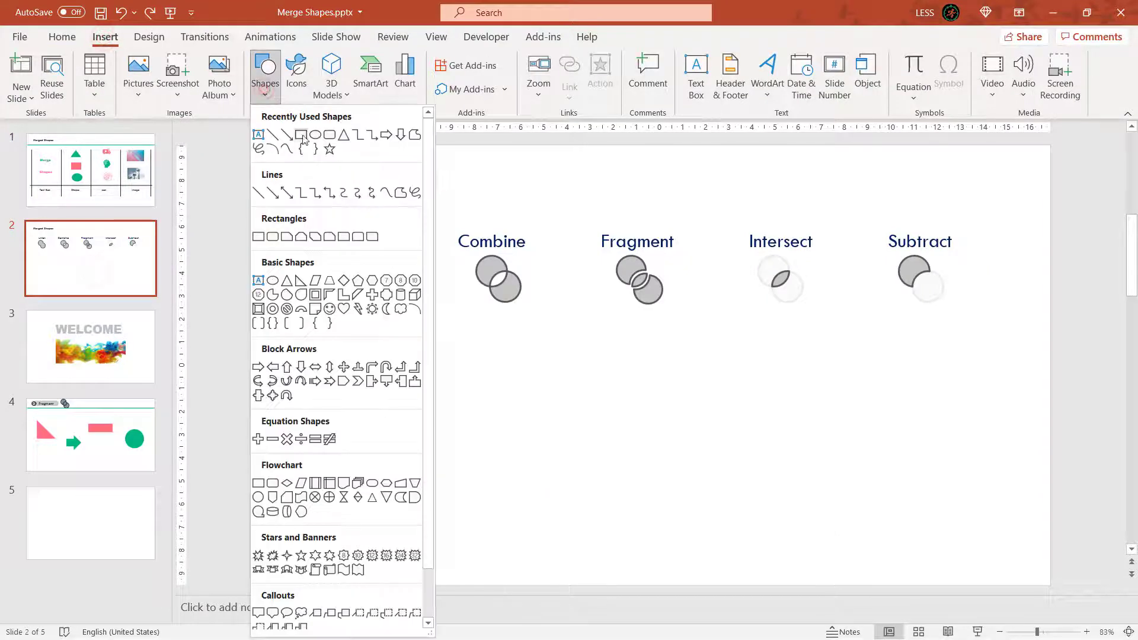
left_click(315, 139)
left_click(336, 349)
mouse_move(394, 409)
left_mouse_down()
mouse_move(409, 422)
mouse_move(369, 384)
mouse_move(384, 412)
left_mouse_up()
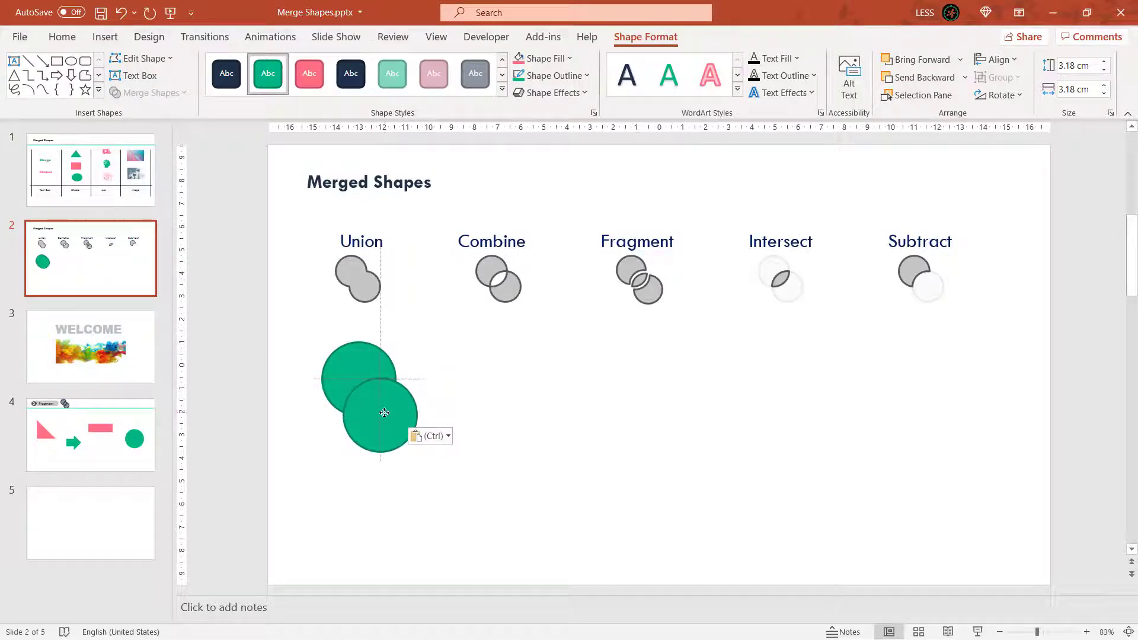
Step: Colour the second circle pink and give the green circle a preset shadow effect
left_click(310, 73)
left_click(353, 355)
left_click(584, 95)
mouse_move(563, 121)
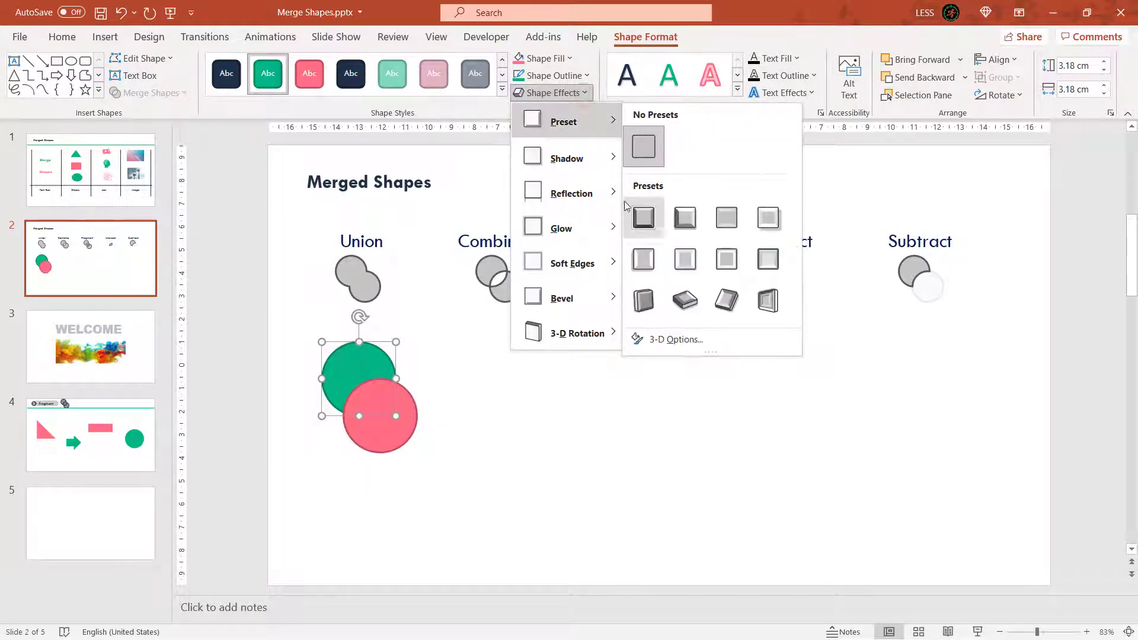
left_click(645, 222)
Step: Copy and duplicate the green-pink circle pair so one sits under each merge label
left_click(389, 437, "shift")
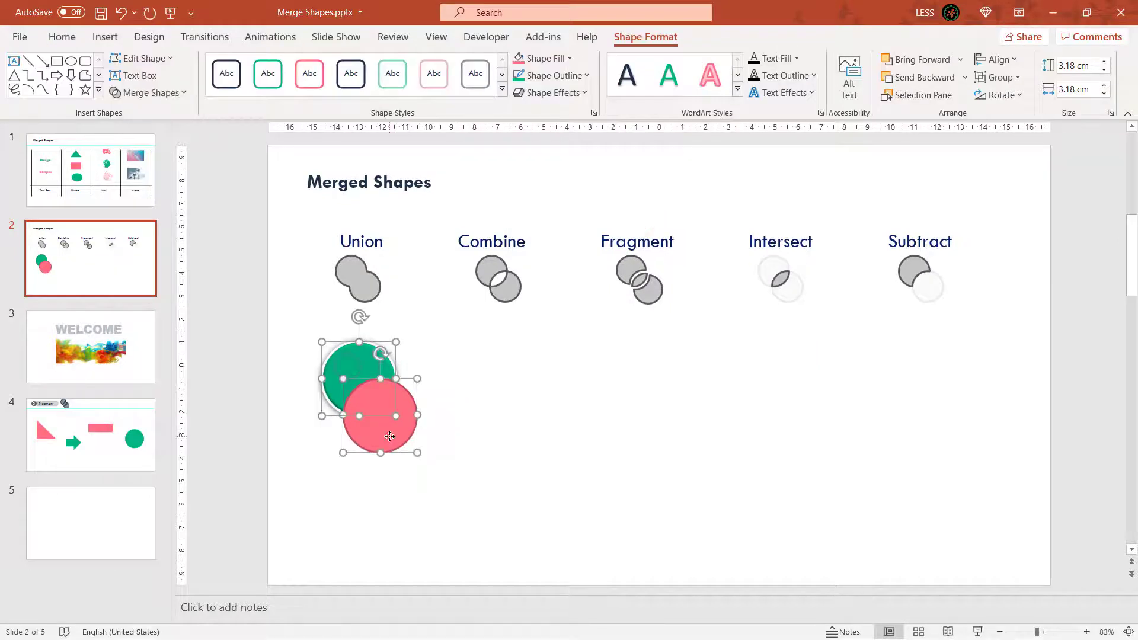
key("ctrl+c")
key("ctrl+v")
left_click(497, 405)
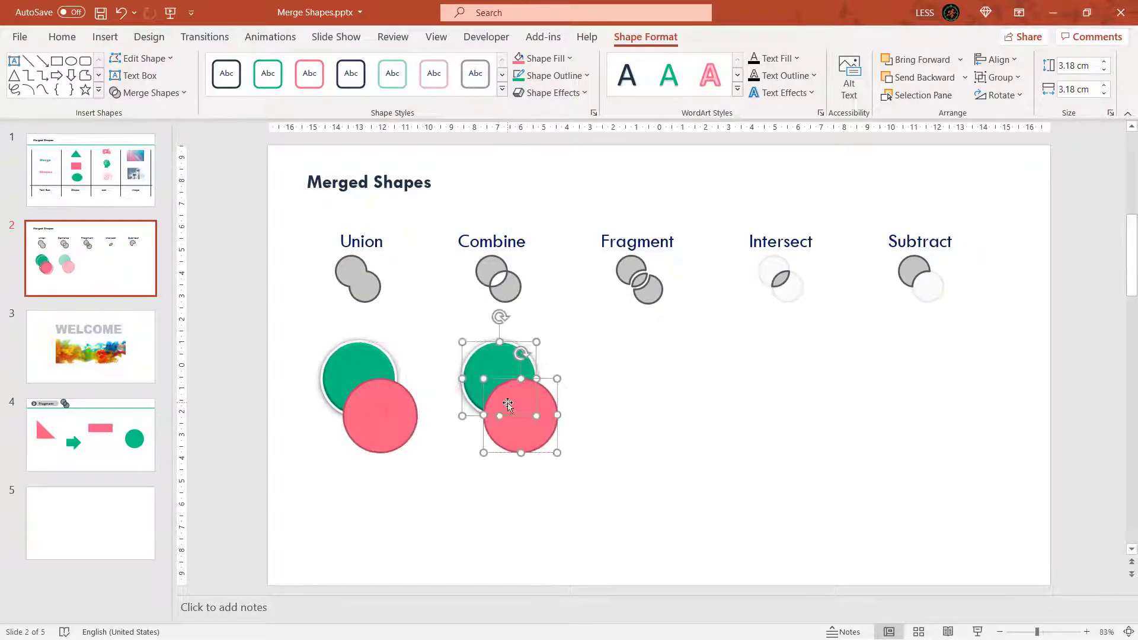
left_click(375, 405, "shift")
left_click_drag(361, 373, 624, 363)
left_click(831, 496)
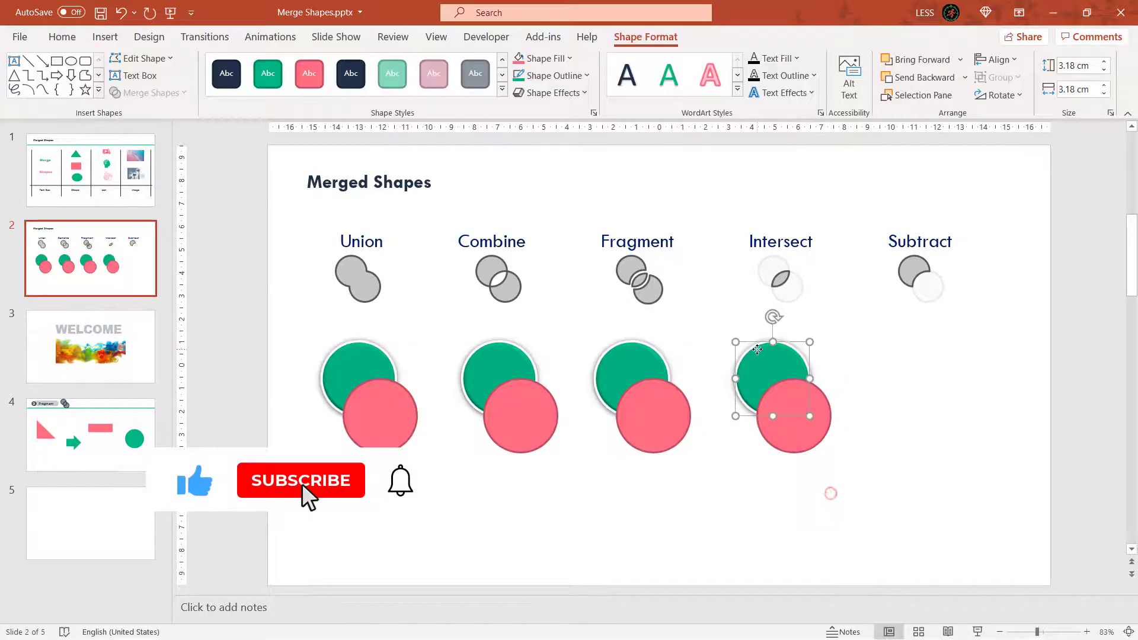
key("ctrl+d")
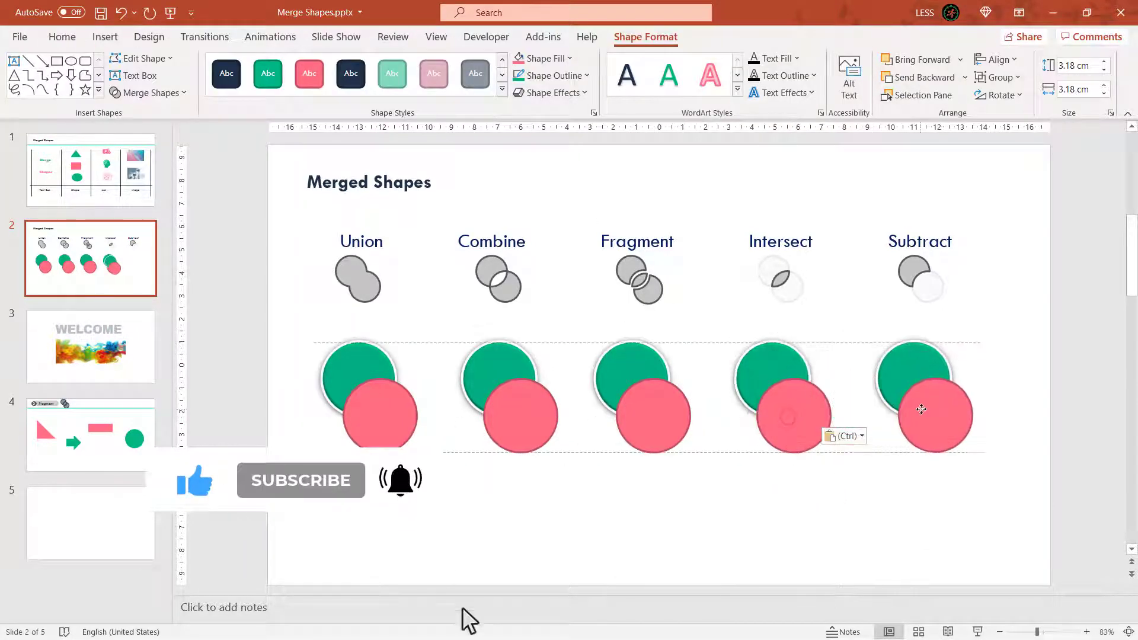
left_click(615, 482)
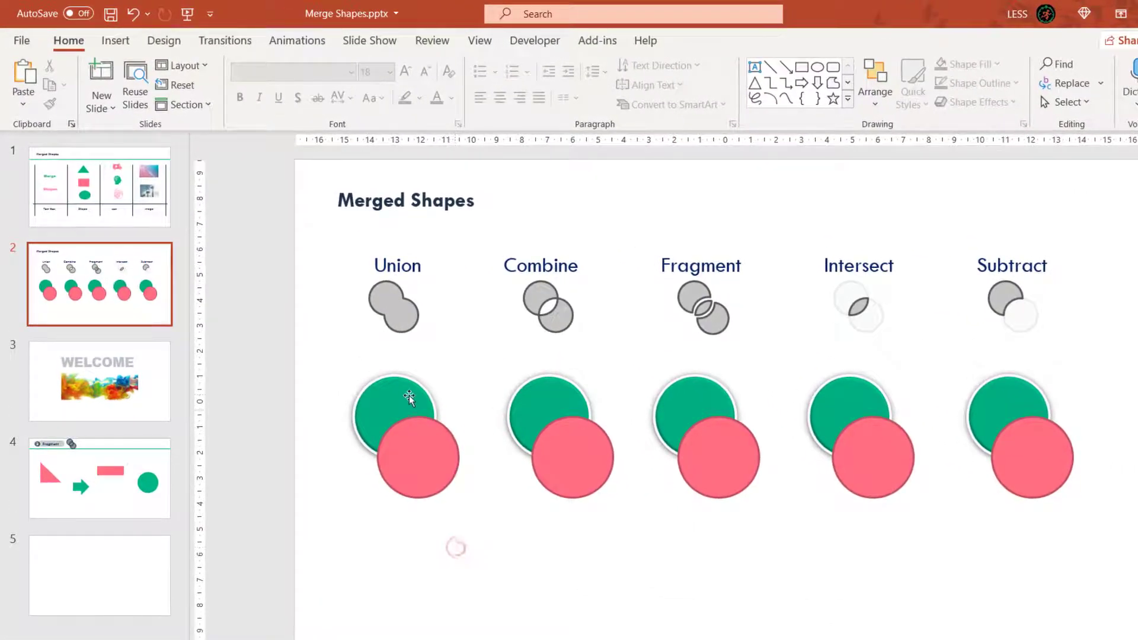
Step: Apply Union to the Union column circles, then undo the merge
left_click(409, 399)
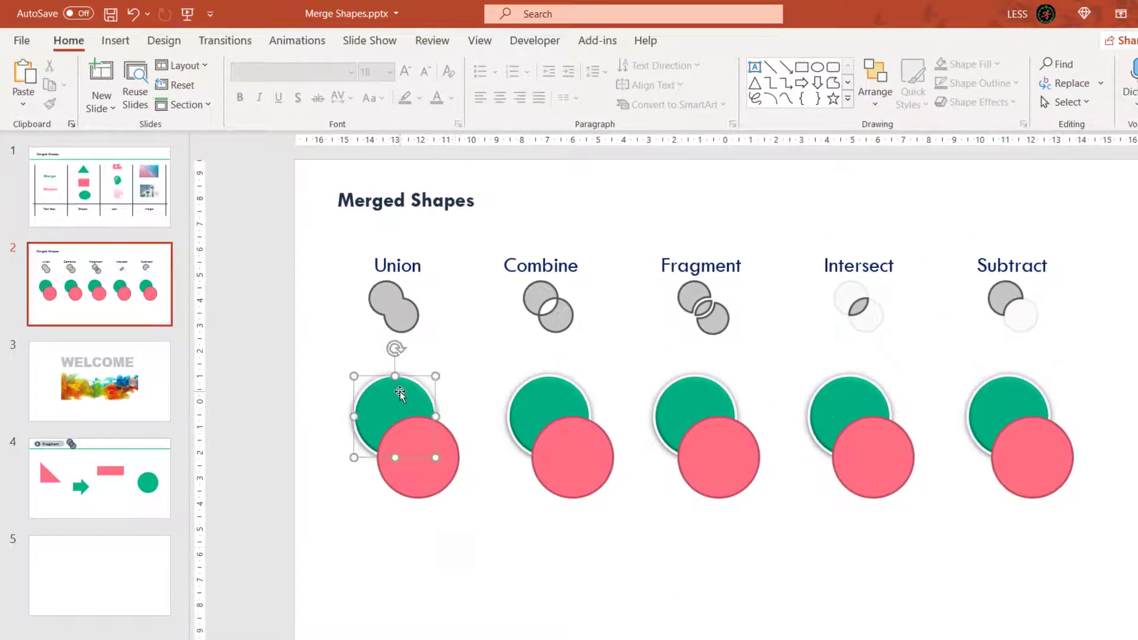
left_click(436, 485, "shift")
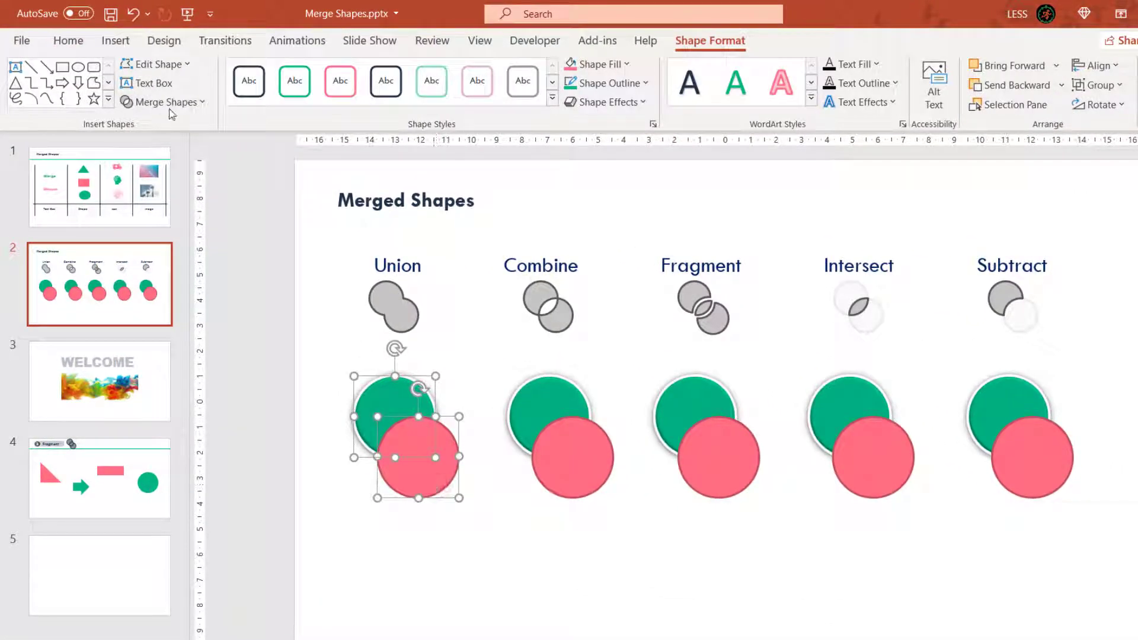
left_click(202, 103)
left_click(177, 125)
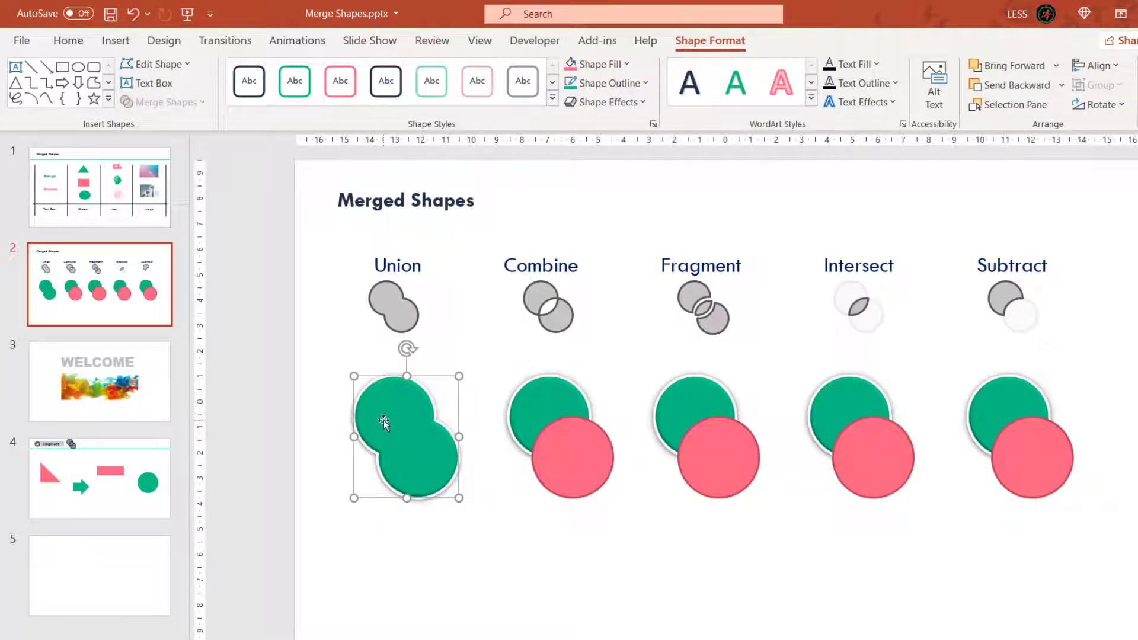
key("ctrl+z")
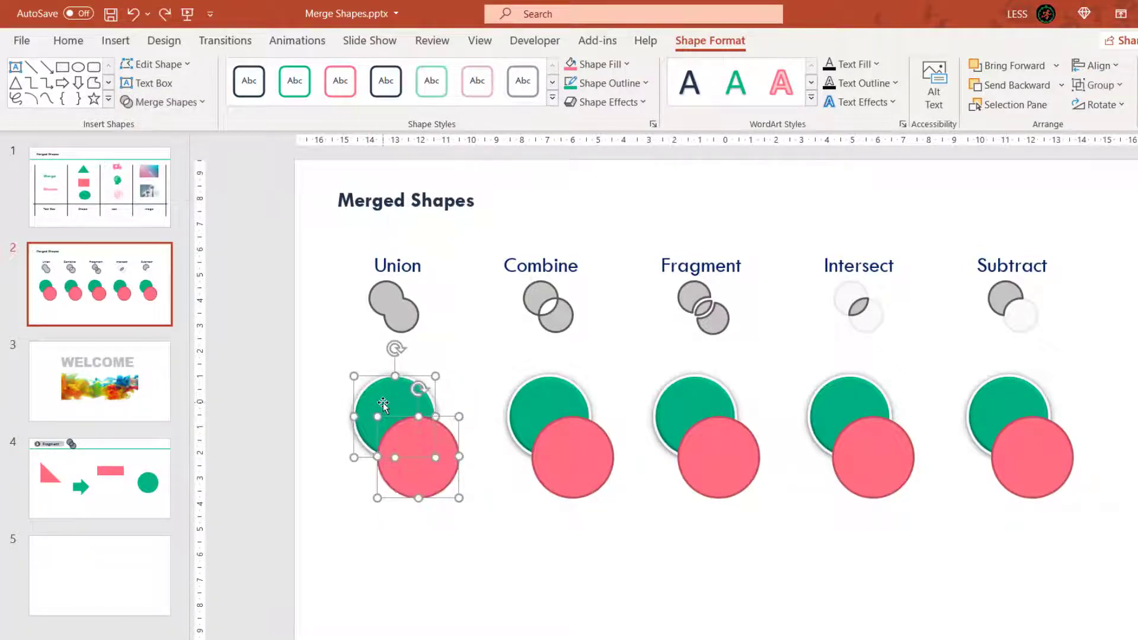
Step: Select the pink circle first, then the green, and unite them into one pink shape
left_click(330, 465)
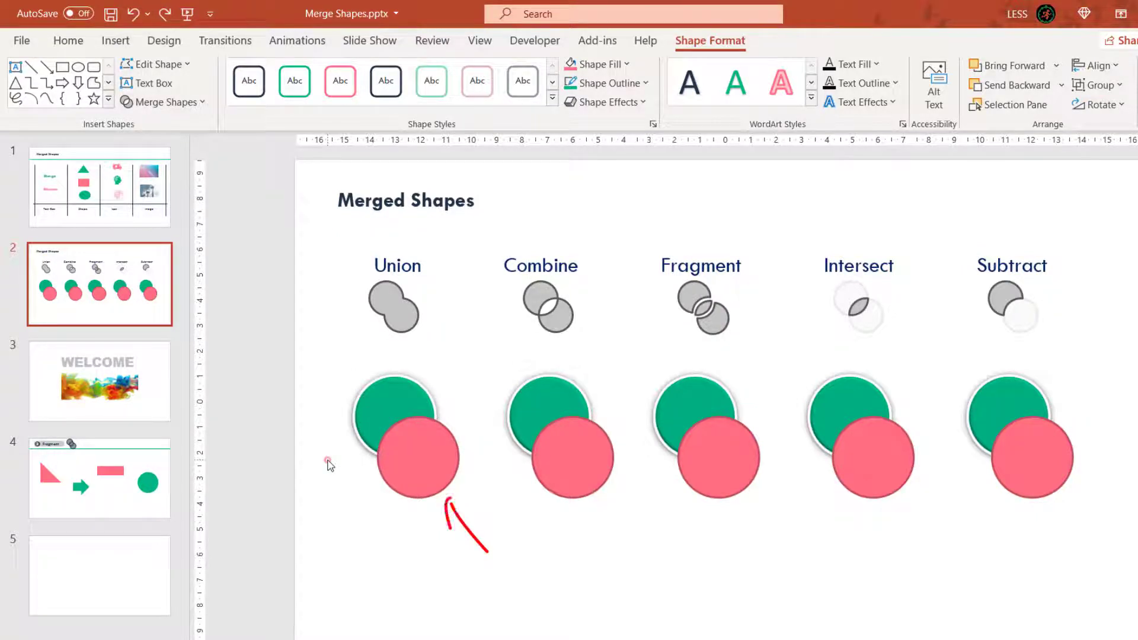
left_click(391, 468)
left_click(376, 385, "shift")
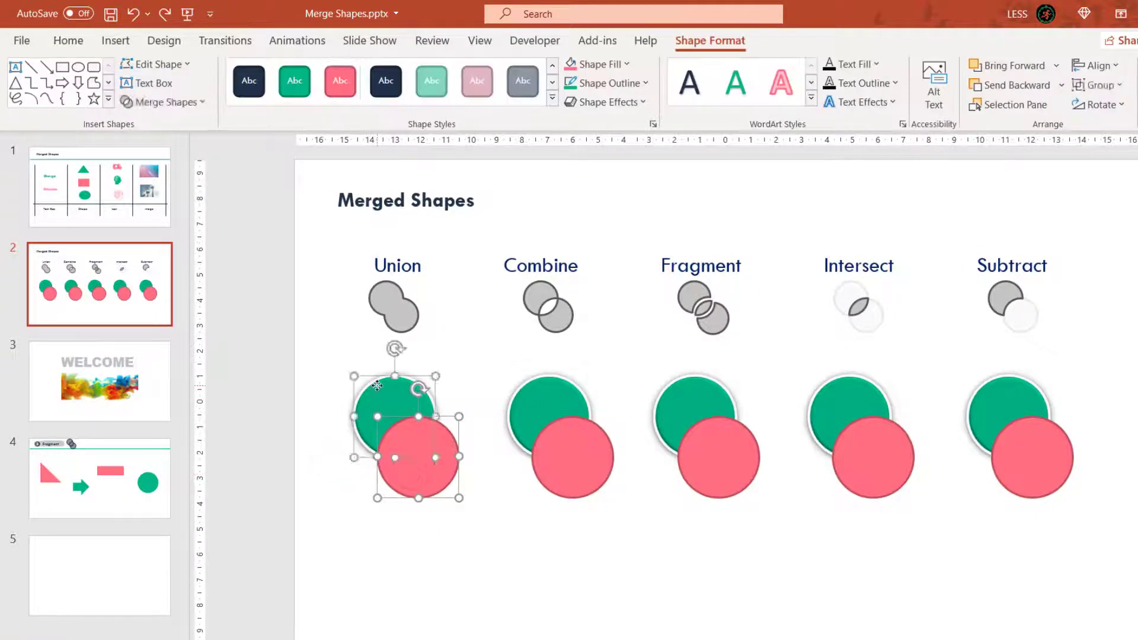
left_click(164, 102)
left_click(193, 124)
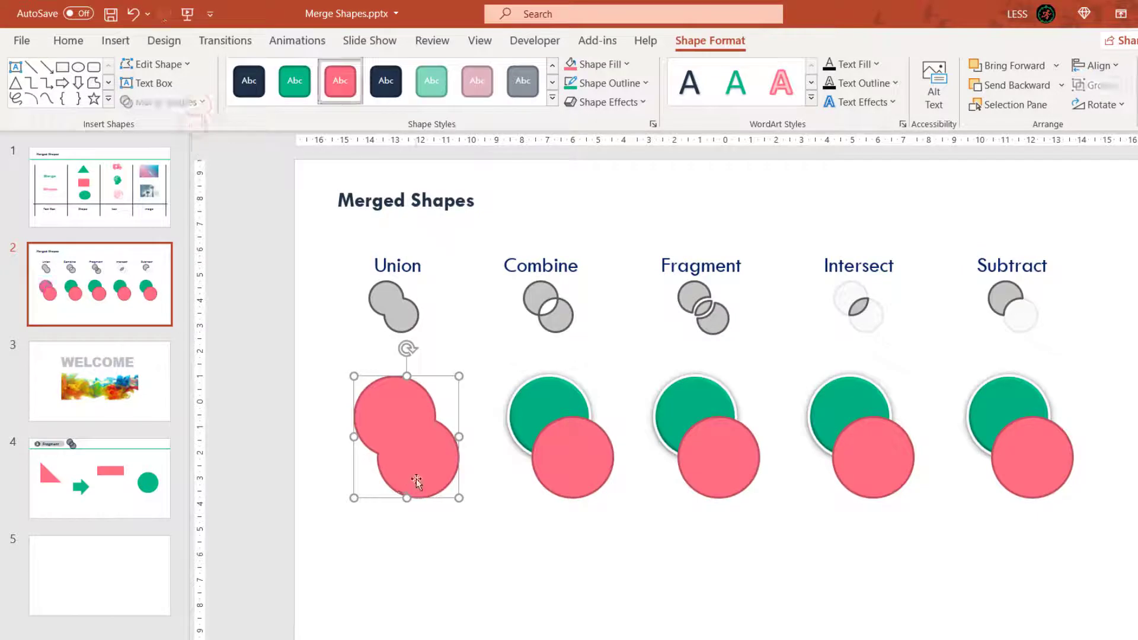
left_click(465, 552)
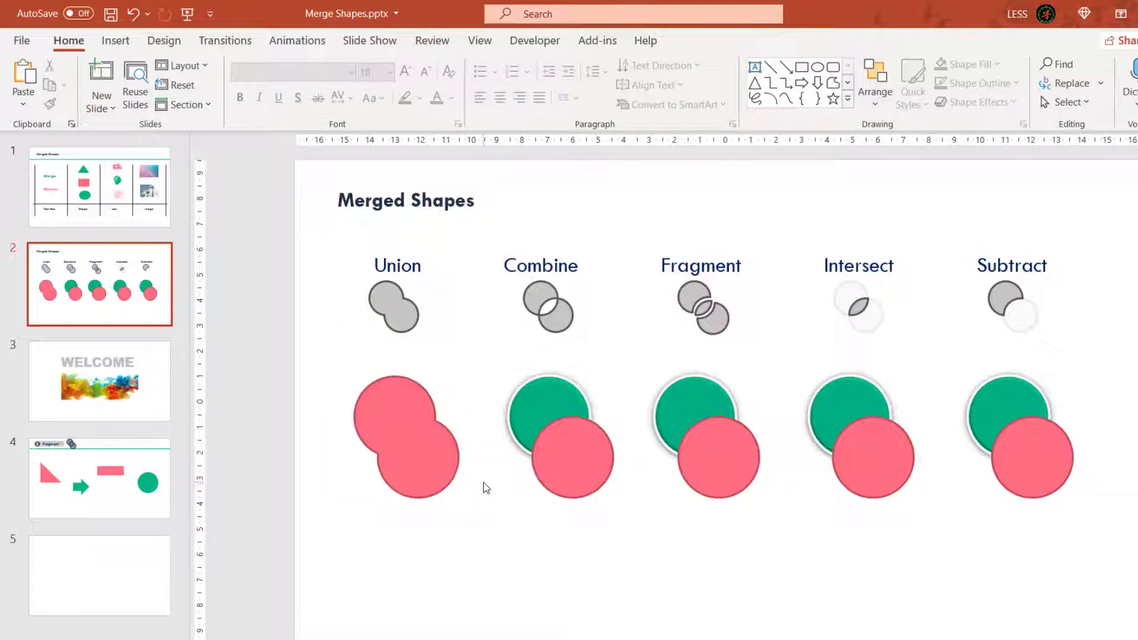
Step: Combine the two Combine column circles into one shape with the overlap cut out
left_click(524, 388)
left_click(589, 486, "shift")
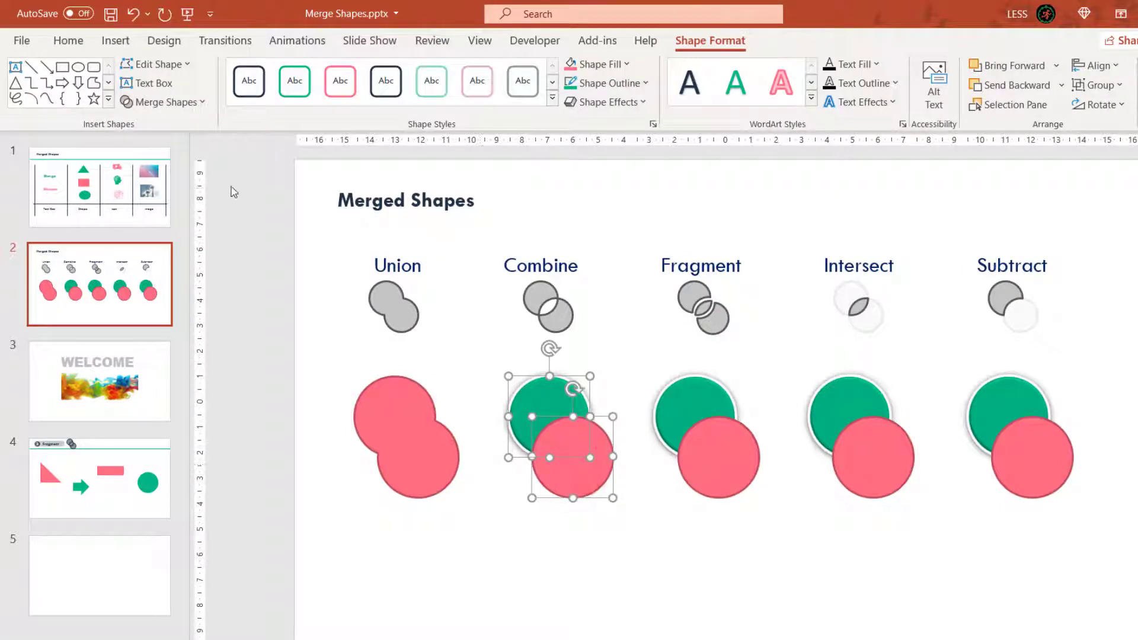
left_click(197, 104)
left_click(166, 145)
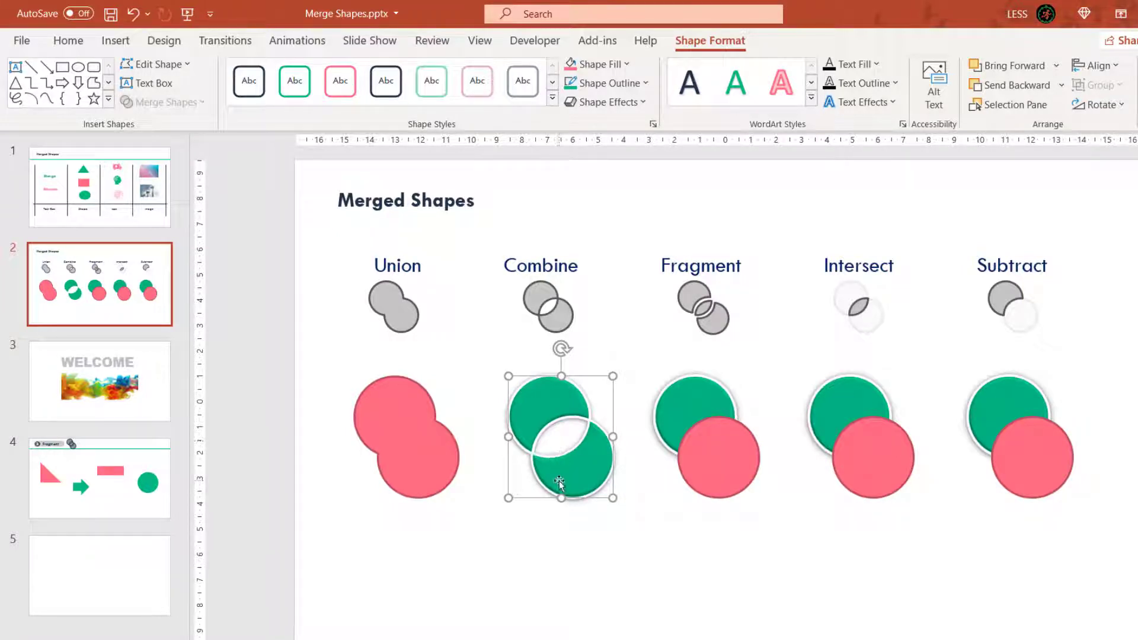
mouse_move(546, 500)
left_mouse_down()
mouse_move(584, 499)
mouse_move(551, 495)
left_mouse_up()
left_click(642, 526)
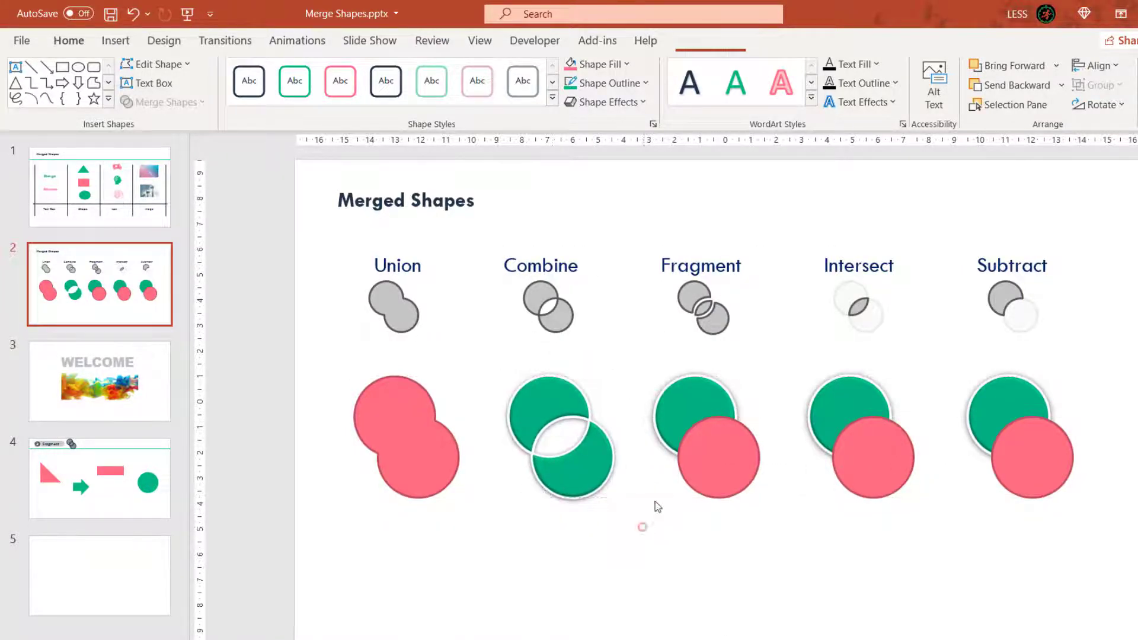
Step: Apply Fragment to the two Fragment column circles
left_click(693, 388)
left_click(724, 483, "shift")
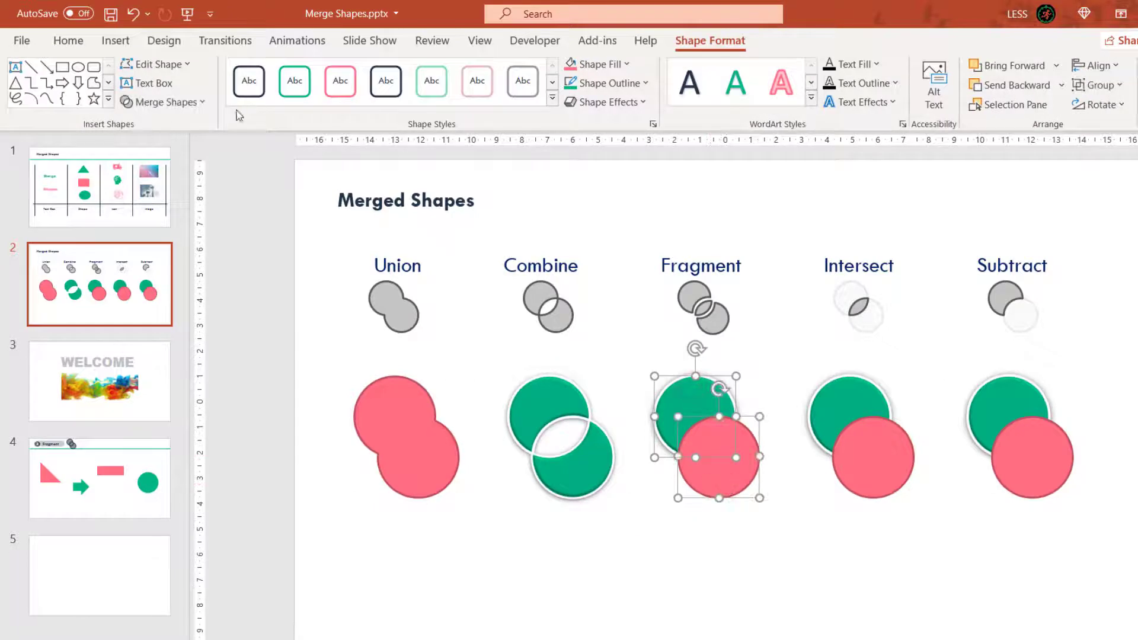
left_click(206, 101)
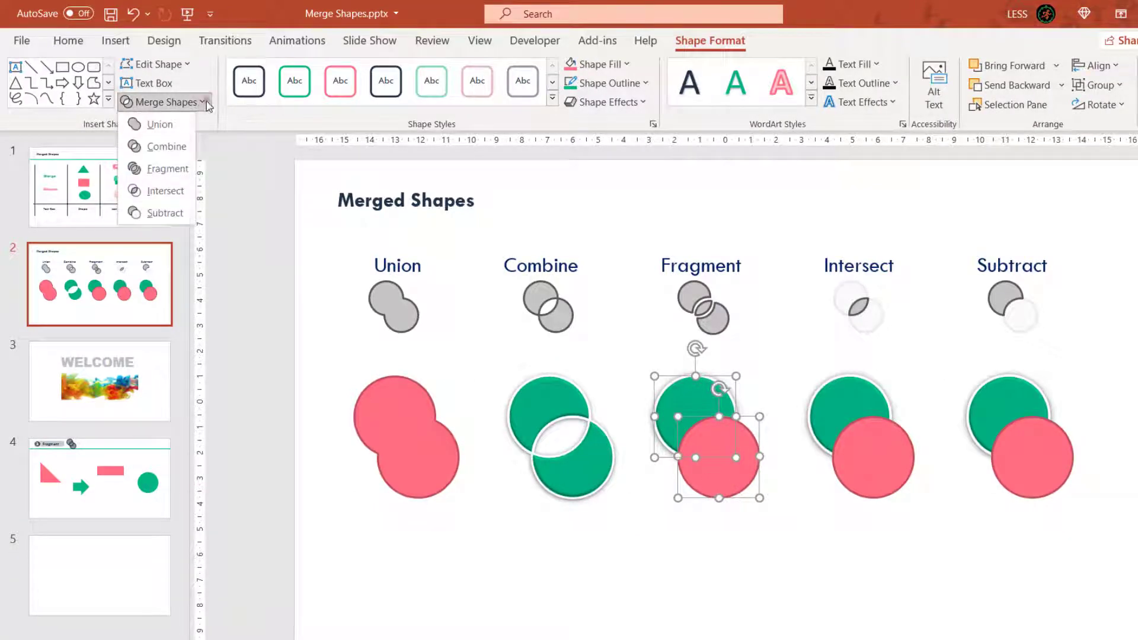
left_click(164, 168)
left_click(683, 524)
Step: Drag the two crescents away from the lens so the three fragments sit apart
left_click(730, 495)
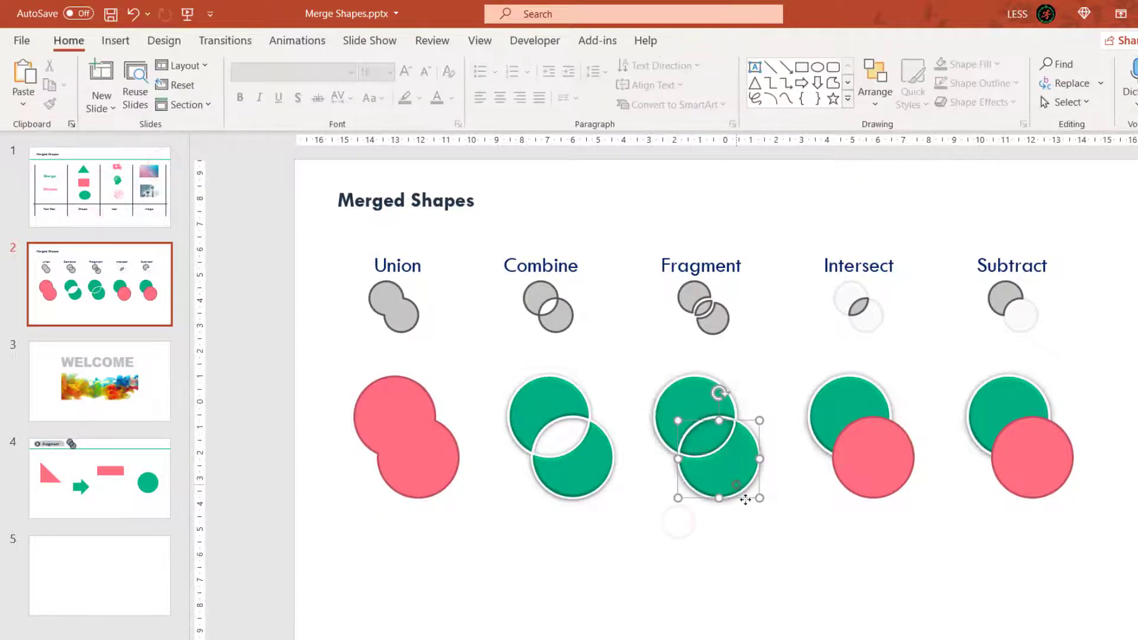
left_click_drag(726, 461, 734, 468)
left_click(702, 391)
left_click_drag(702, 391, 688, 373)
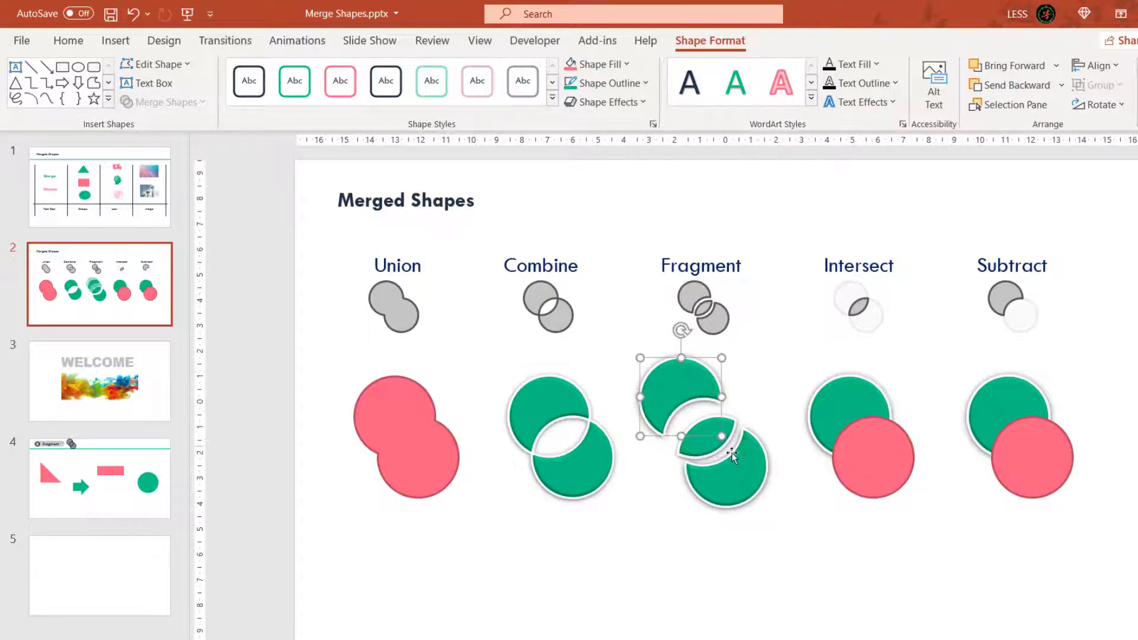
left_click_drag(736, 474, 738, 487)
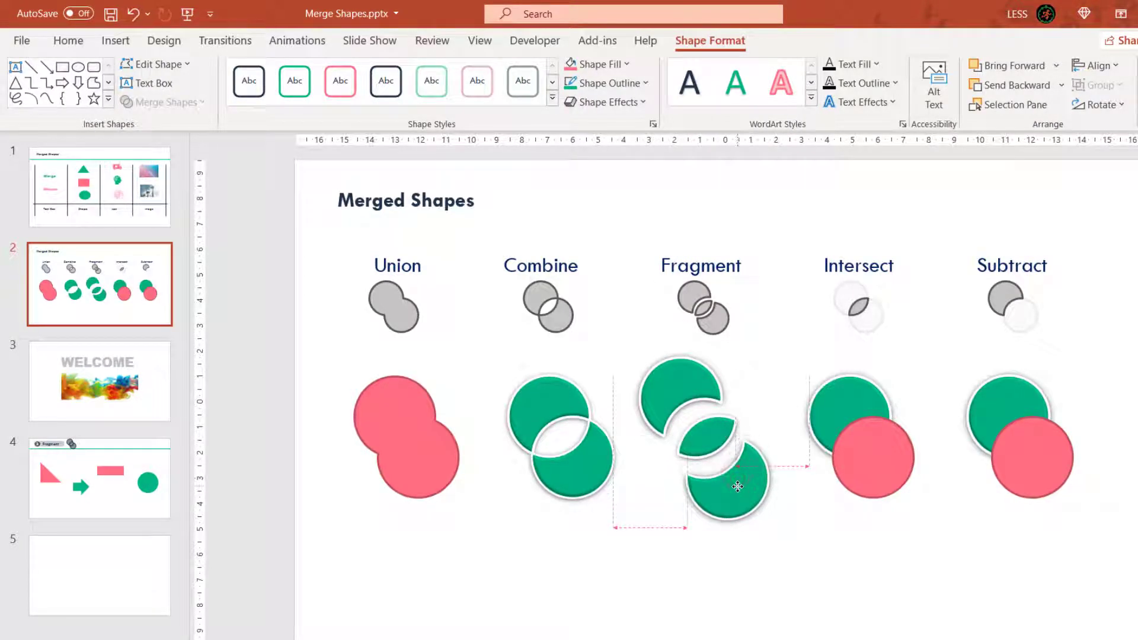
left_click(805, 538)
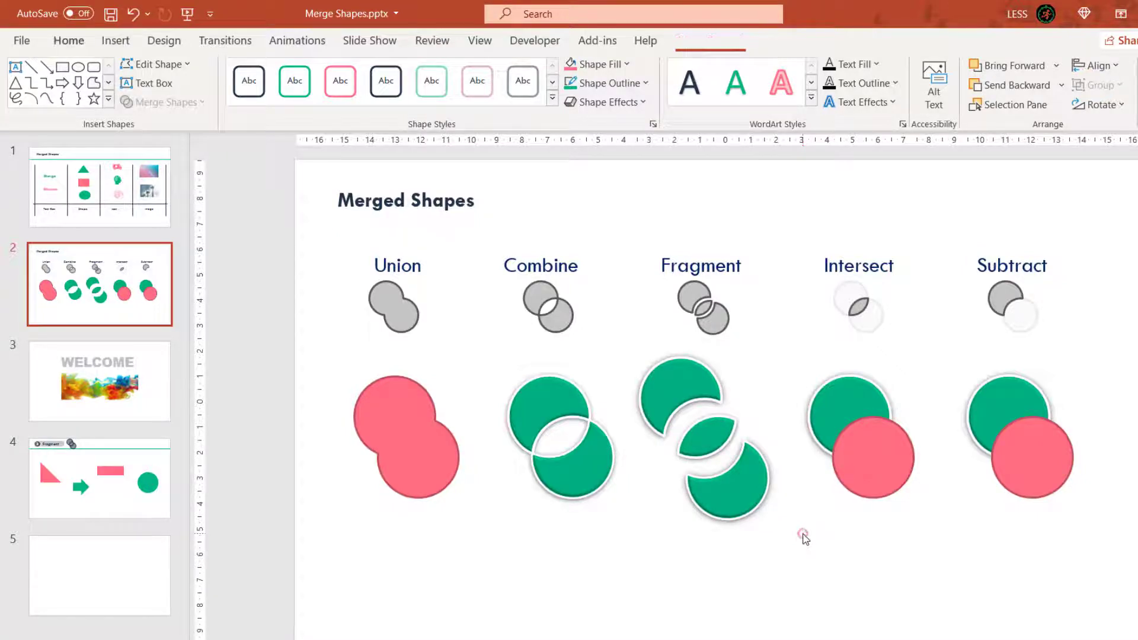
Step: Intersect the two Intersect column circles, leaving only their green overlapping lens
left_click(853, 390)
left_click(872, 457, "shift")
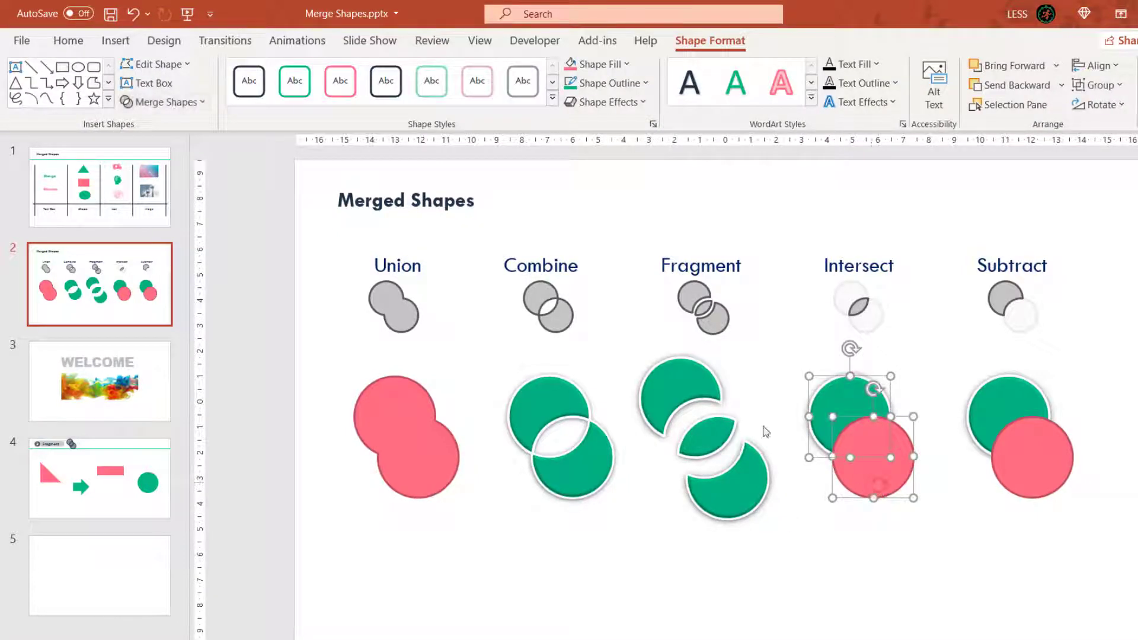
left_click(163, 102)
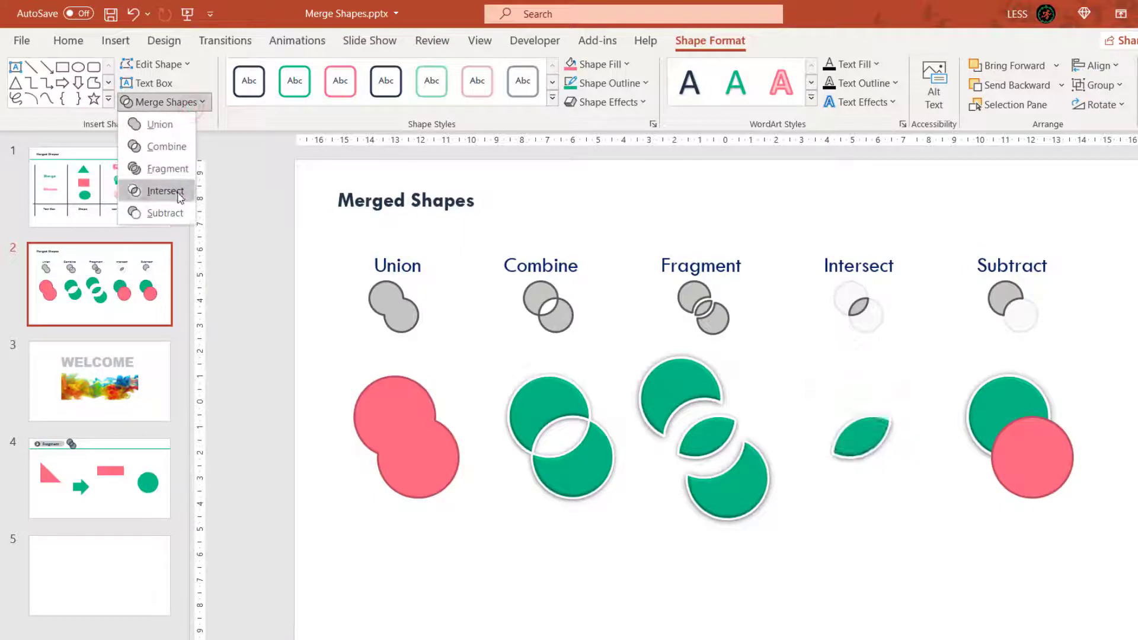
left_click(166, 190)
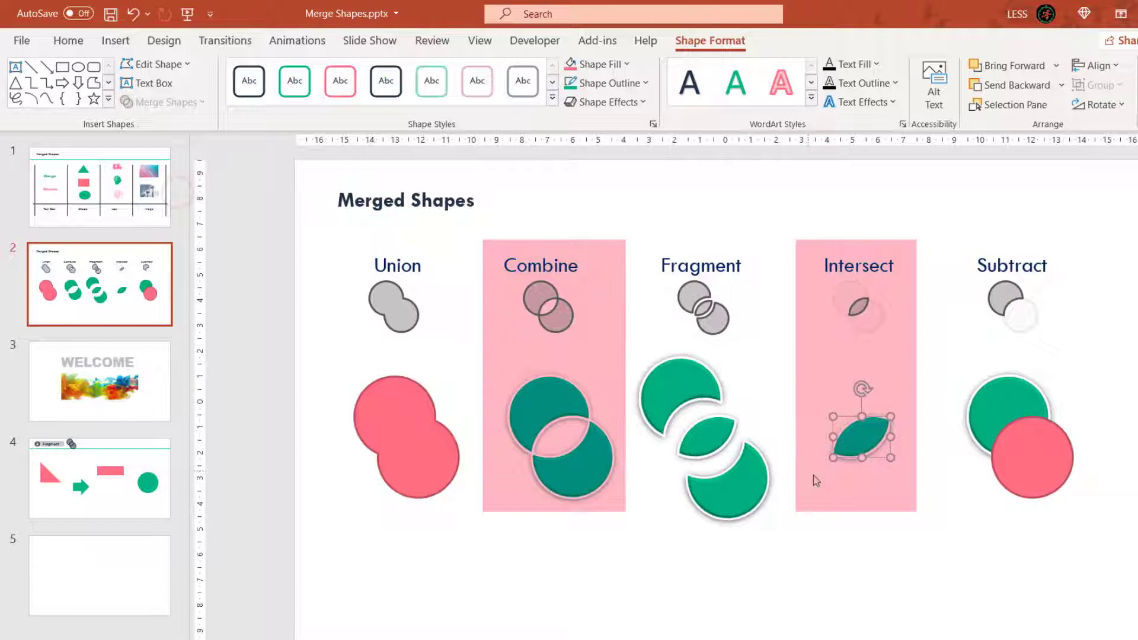
left_click(812, 399)
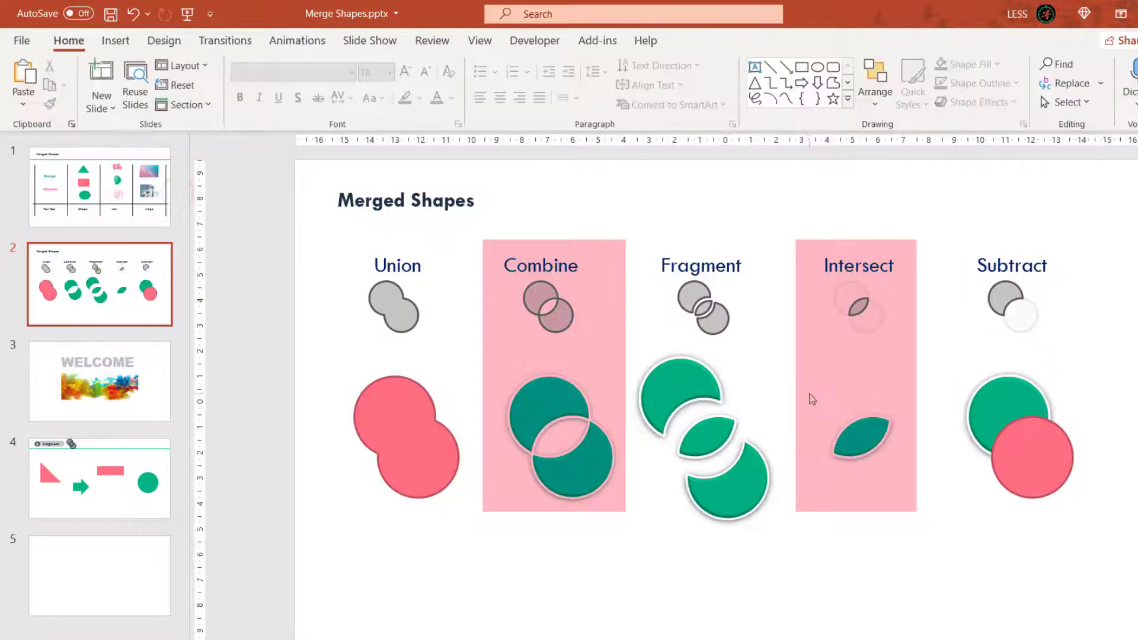
Step: Subtract the pink Subtract circle from the green one, leaving a green crescent
left_click(994, 381)
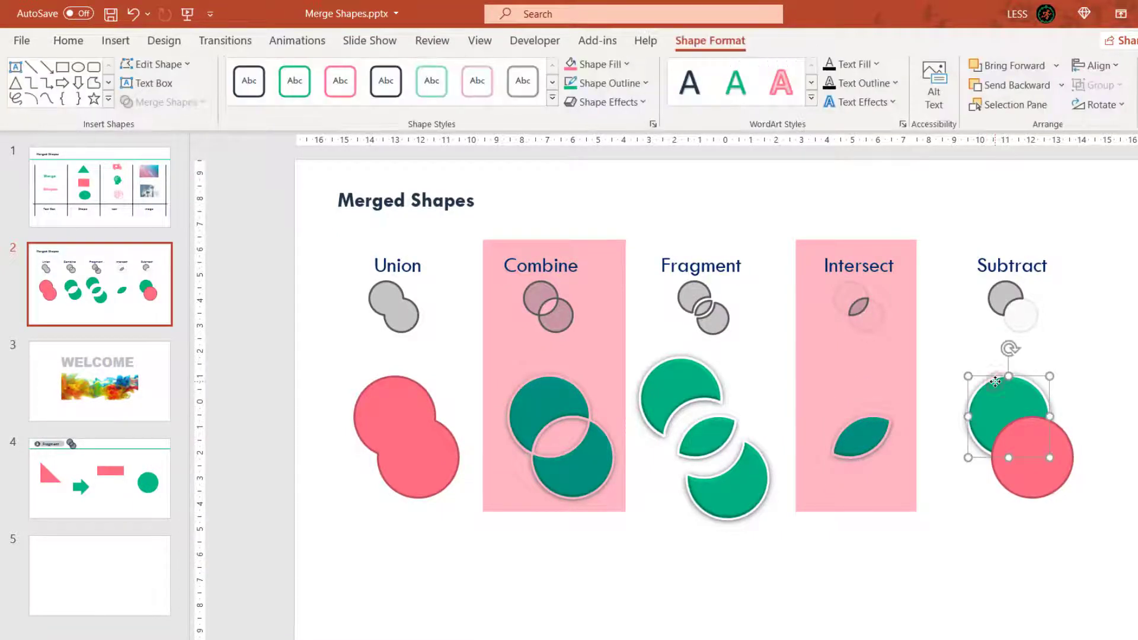
left_click(1059, 487, "shift")
left_click(205, 104)
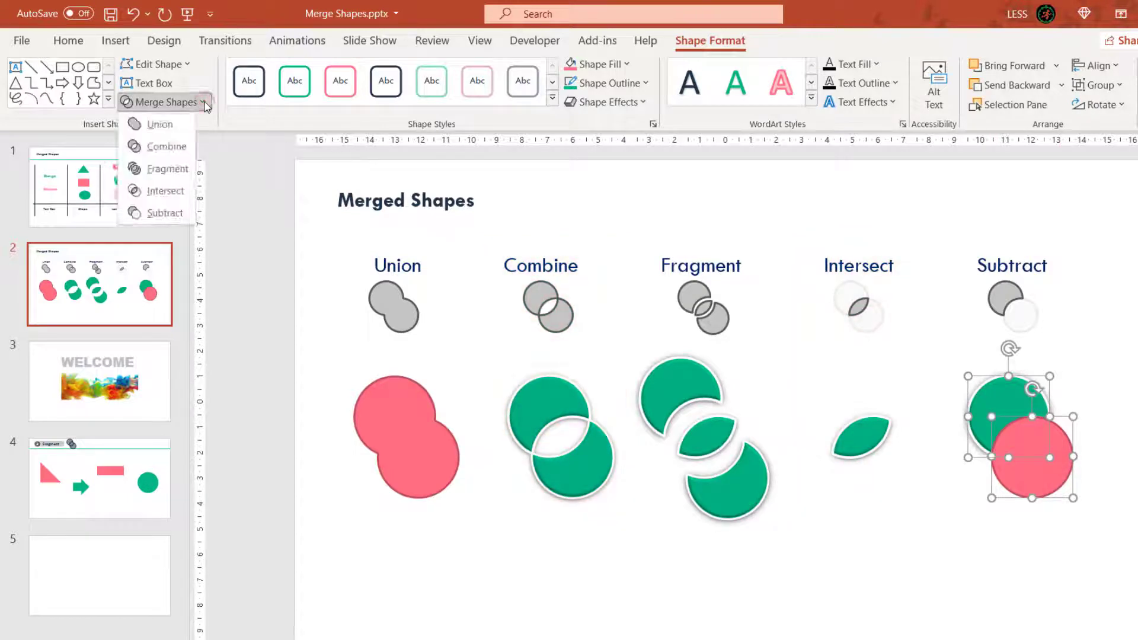
left_click(170, 215)
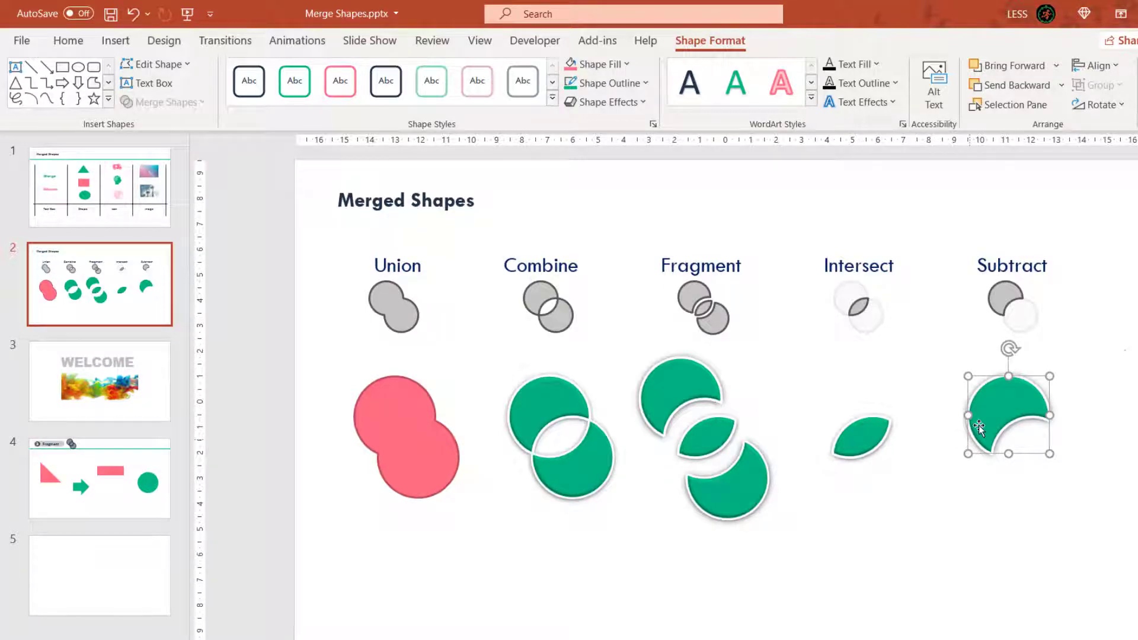
left_click(1124, 350)
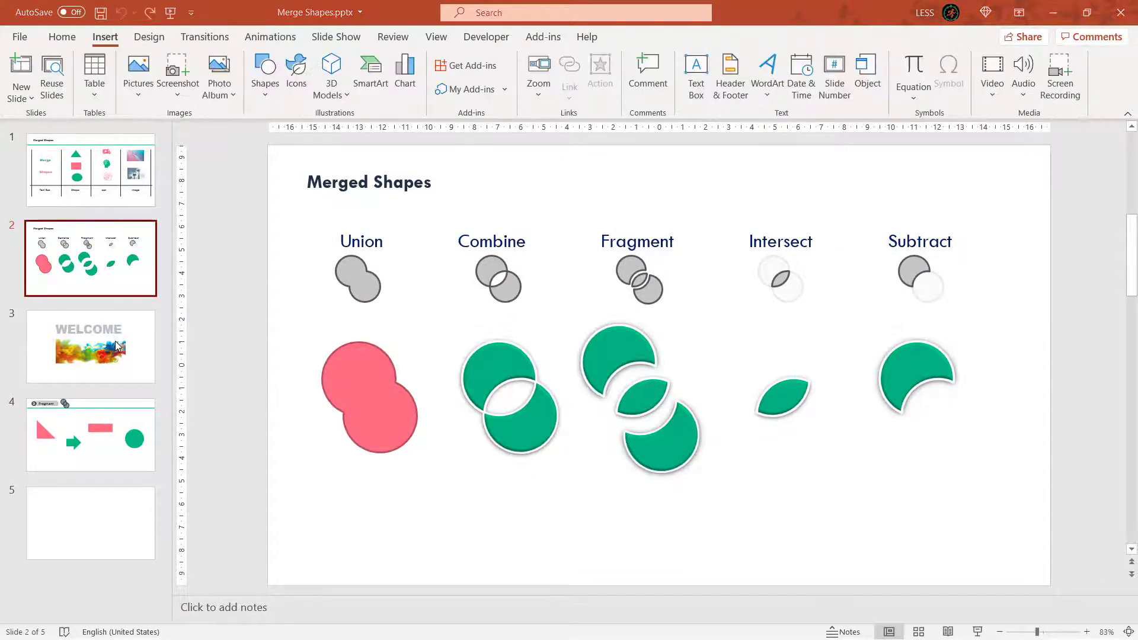
Step: On the WELCOME slide, draw a green rectangle across the lower part and send it behind the picture
left_click(124, 342)
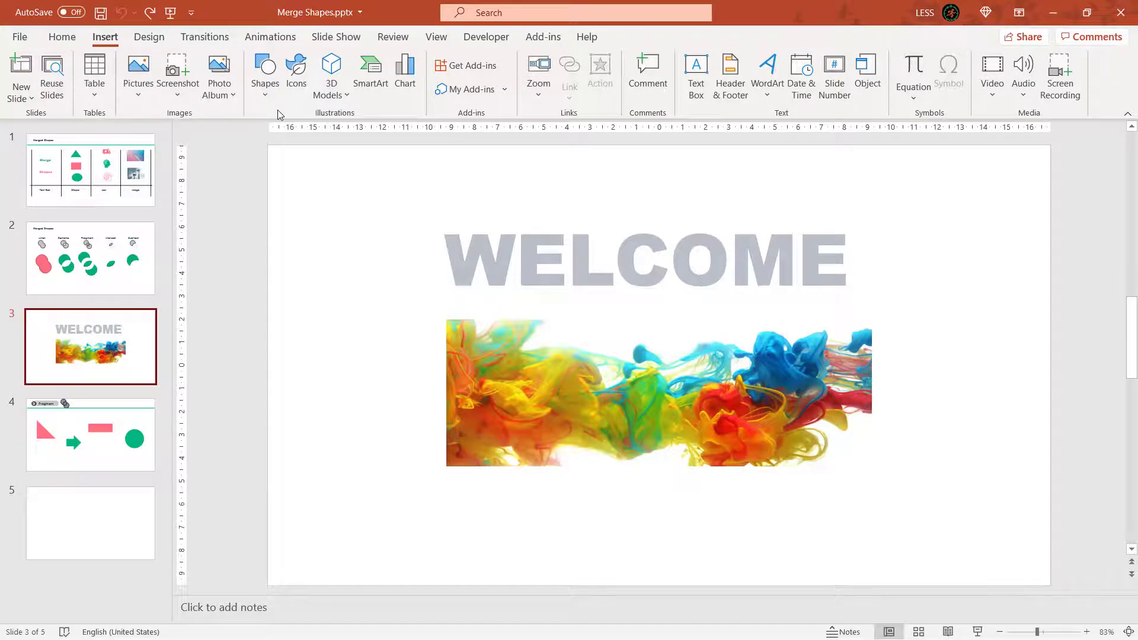
left_click(264, 74)
left_click(304, 135)
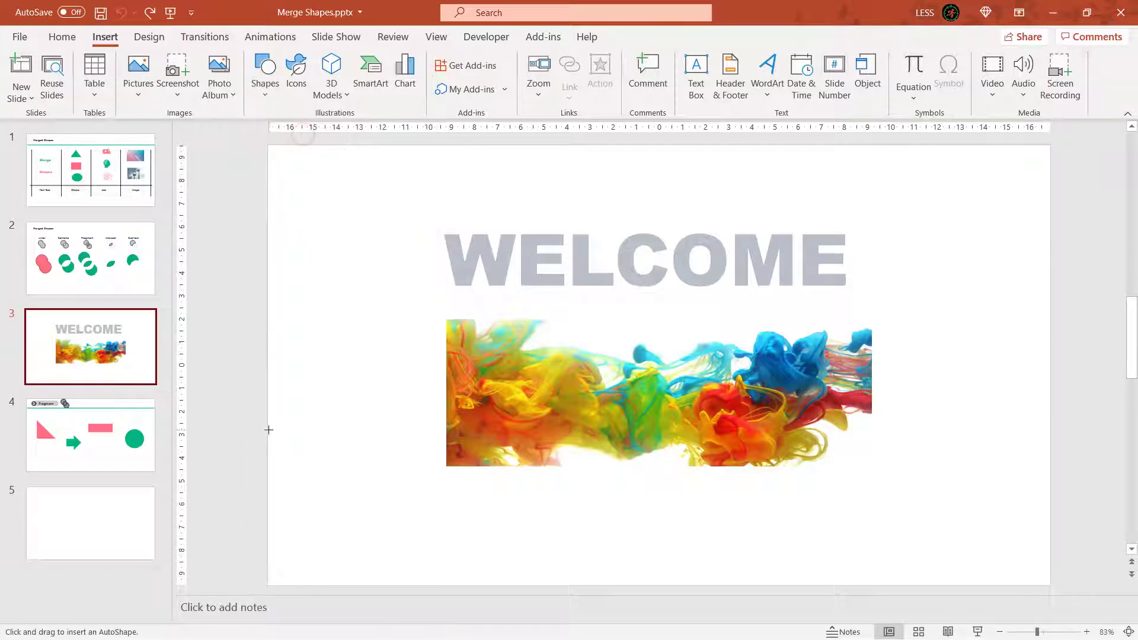
left_click_drag(267, 427, 1050, 583)
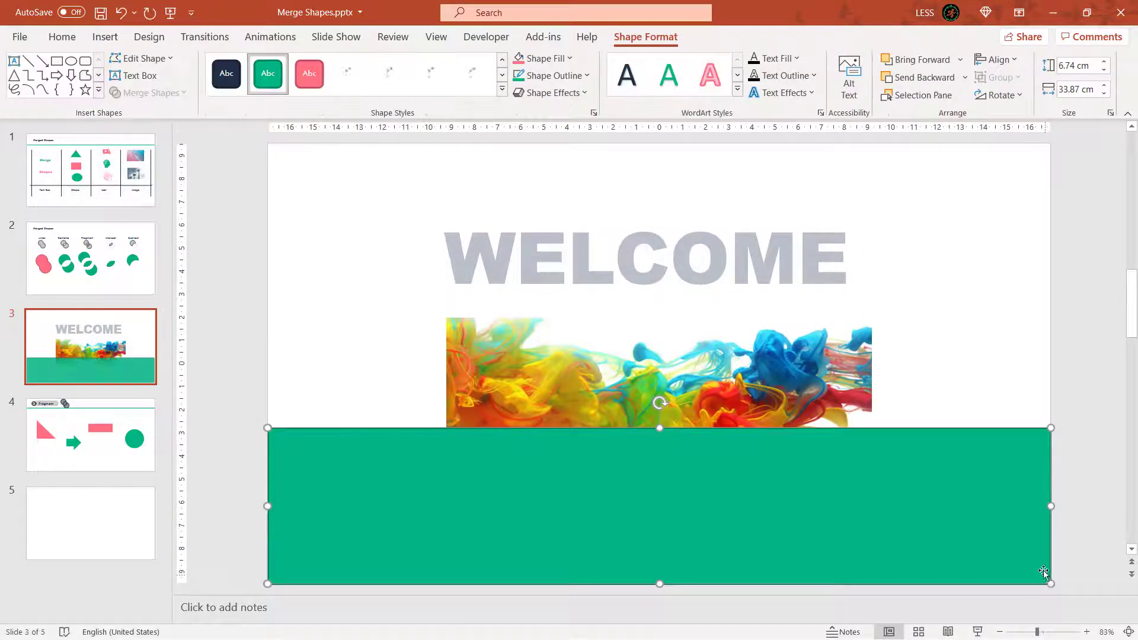
right_click(865, 508)
left_click(940, 277)
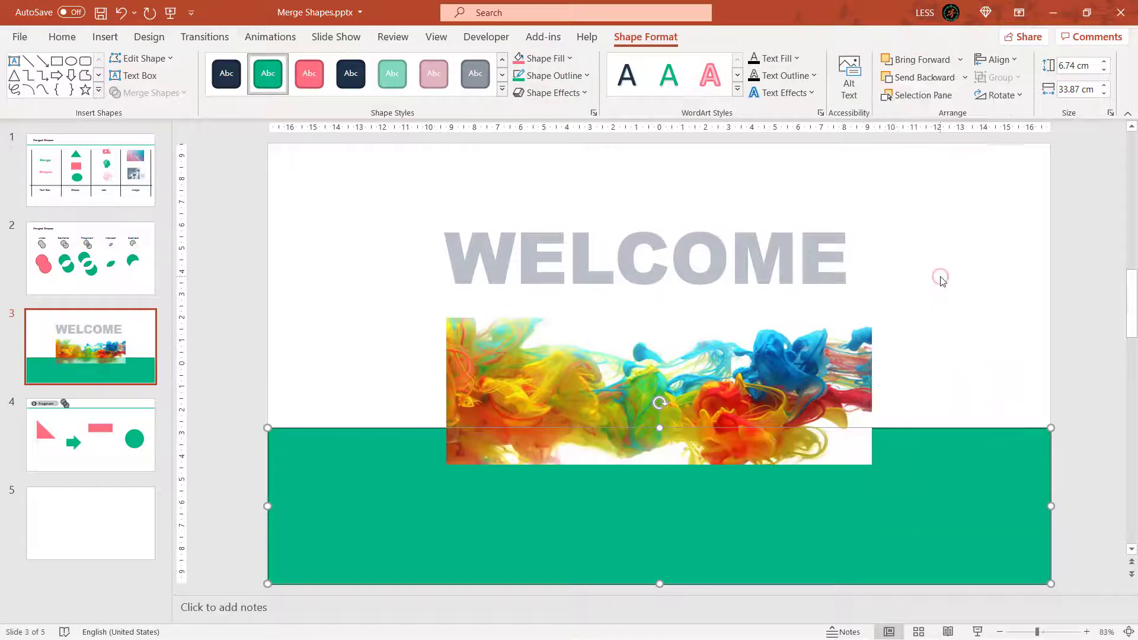
Step: Centre the WELCOME text over the ink picture, then select the picture followed by the text
left_click_drag(610, 364, 610, 331)
left_click(535, 249)
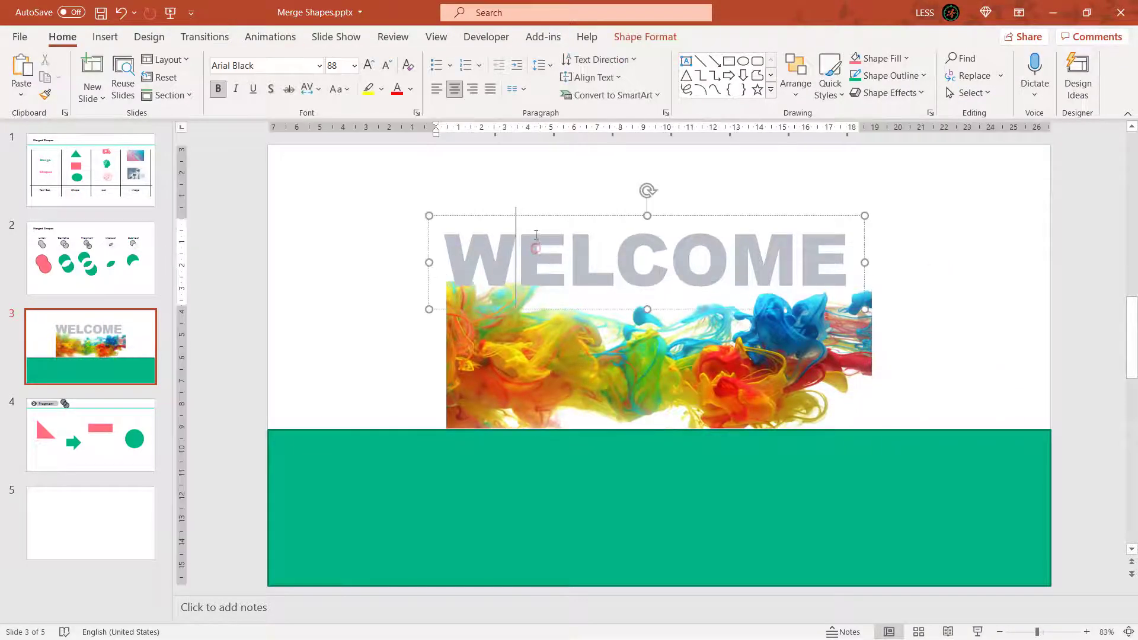
left_click_drag(530, 218, 530, 198)
left_click_drag(544, 307, 543, 300)
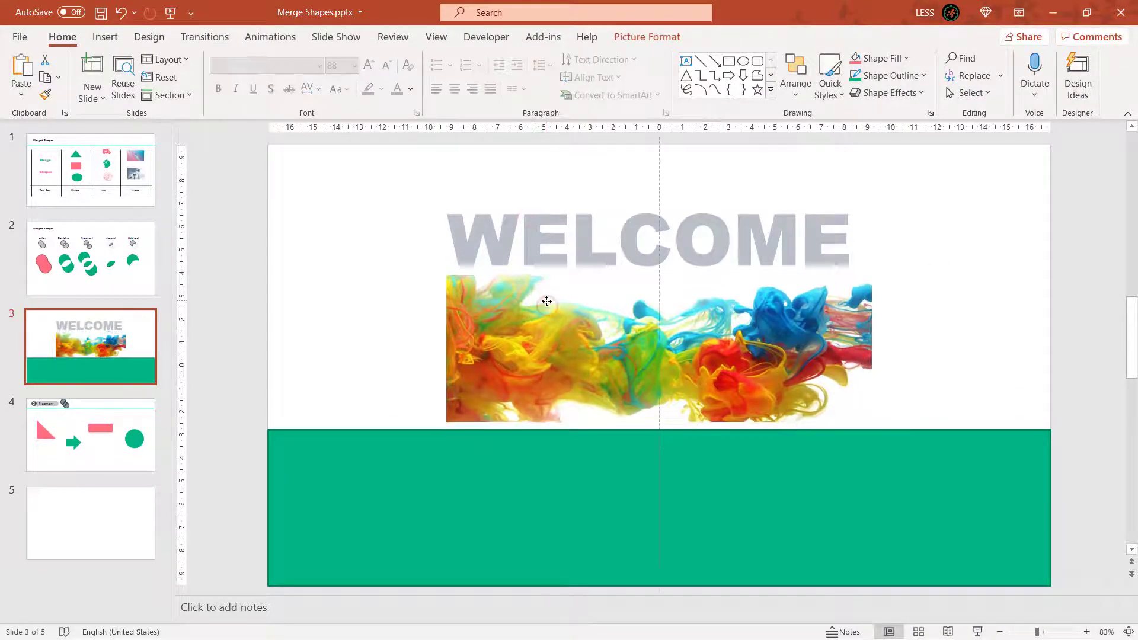
left_click(548, 233)
left_click_drag(549, 193, 559, 308)
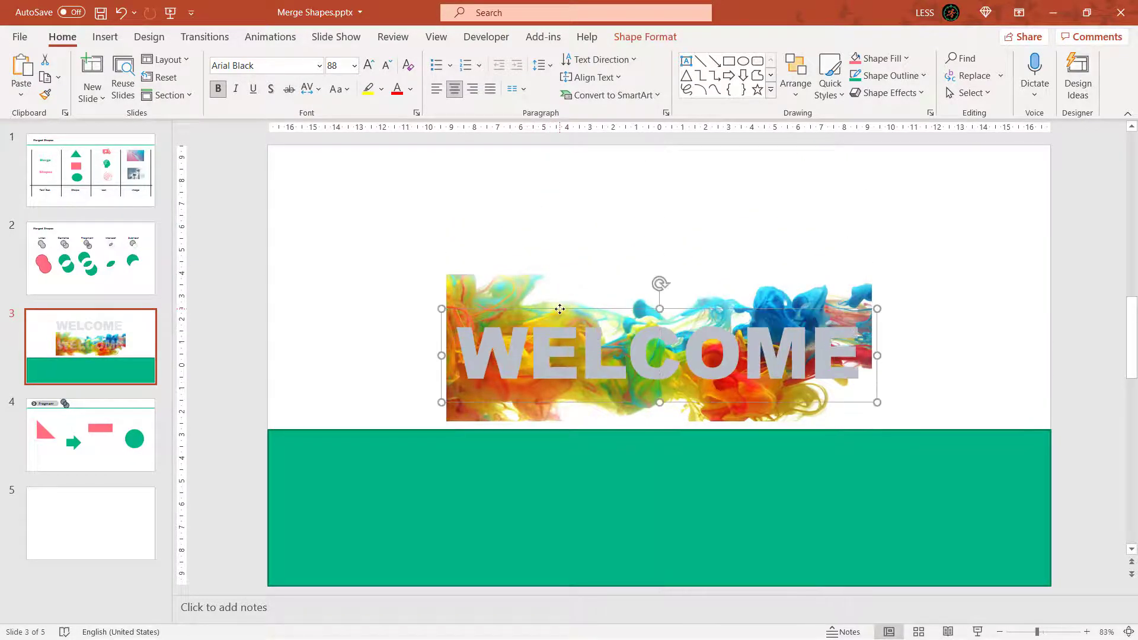
left_click(475, 285)
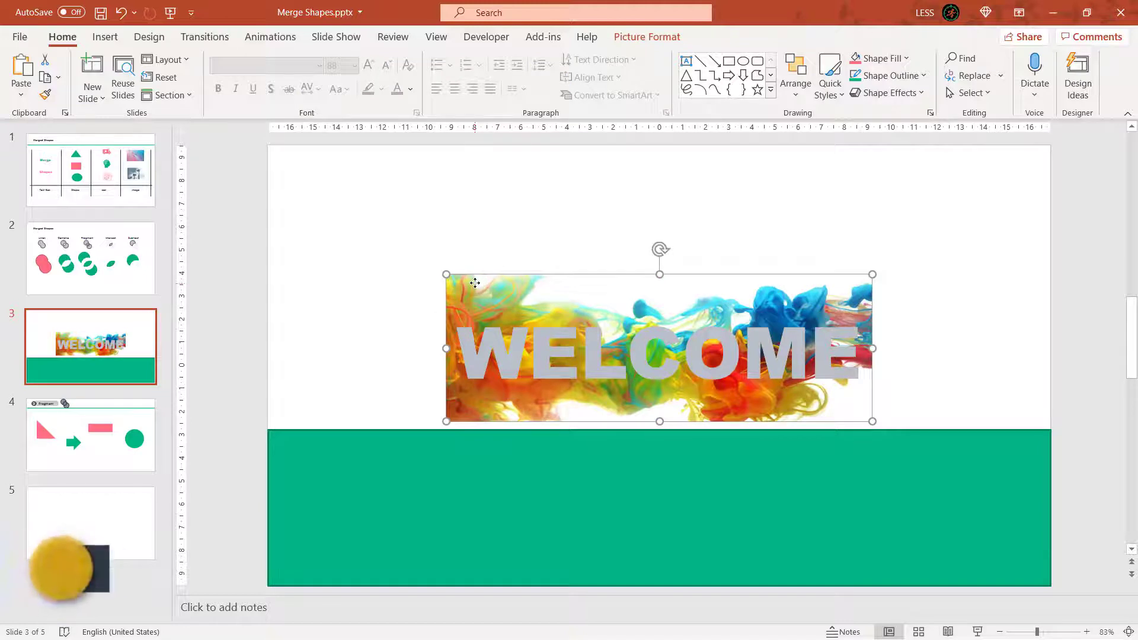
left_click(503, 358, "shift")
left_click(645, 37)
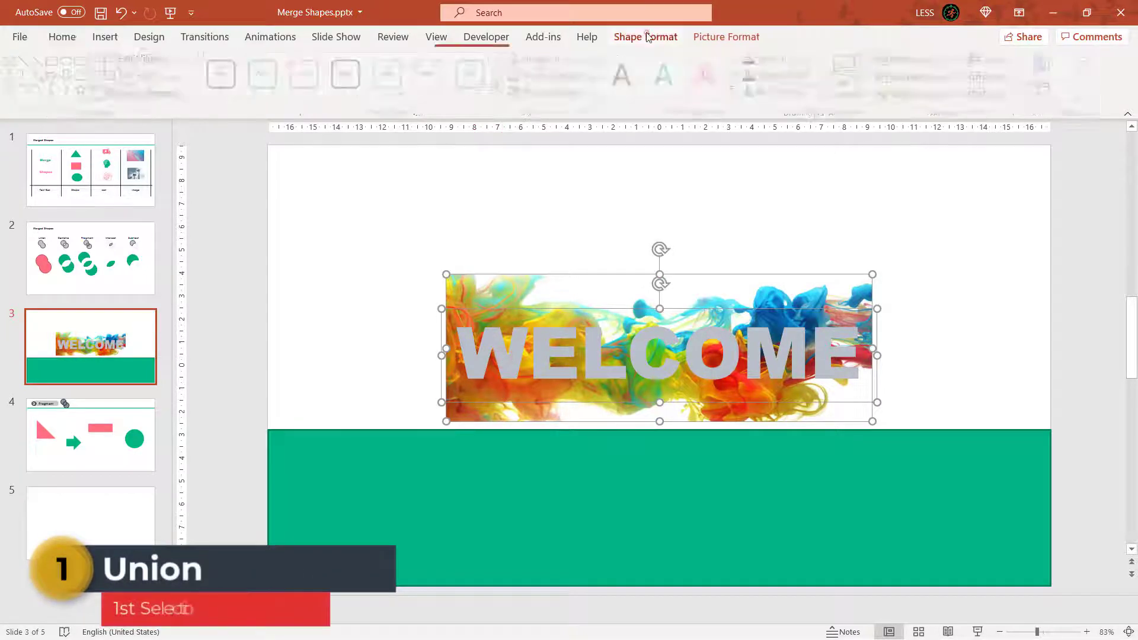
left_click(185, 92)
left_click(158, 114)
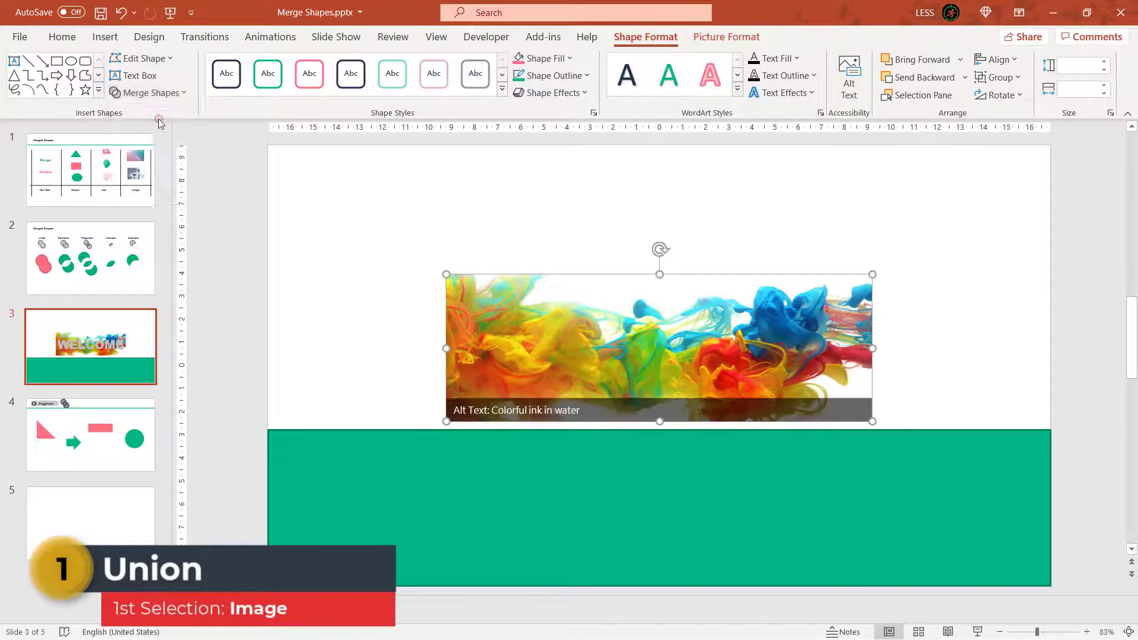
mouse_move(523, 307)
left_mouse_down()
mouse_move(452, 274)
mouse_move(554, 286)
mouse_move(522, 289)
left_mouse_up()
key("ctrl+z")
key("ctrl+z")
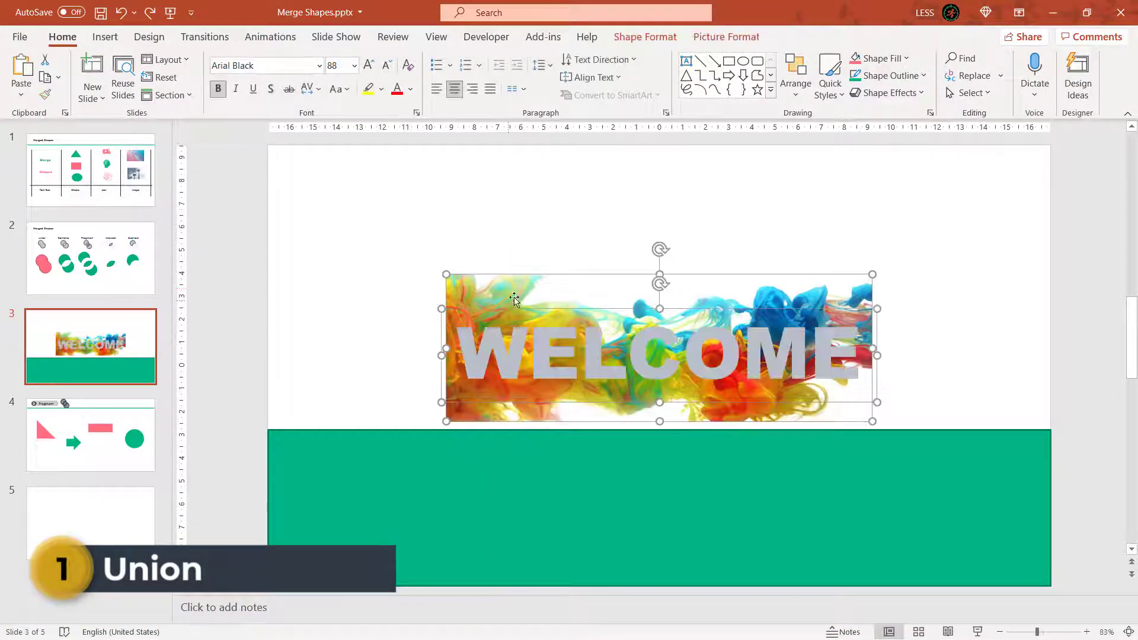
left_click(427, 289)
left_click(501, 348)
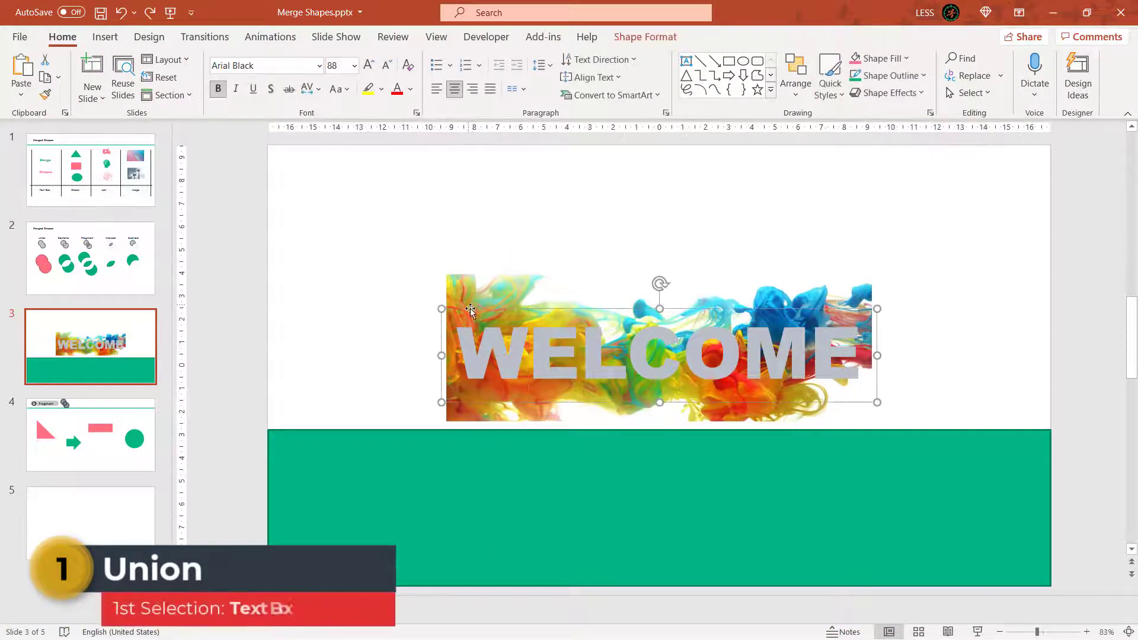
left_click(462, 287, "shift")
left_click(666, 40)
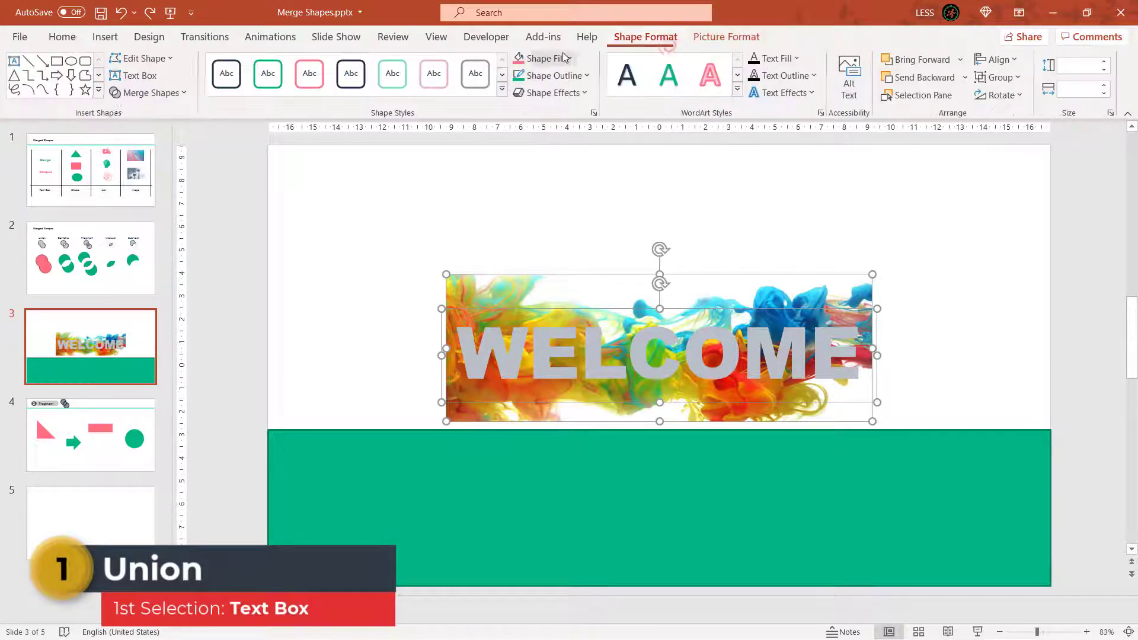
left_click(184, 93)
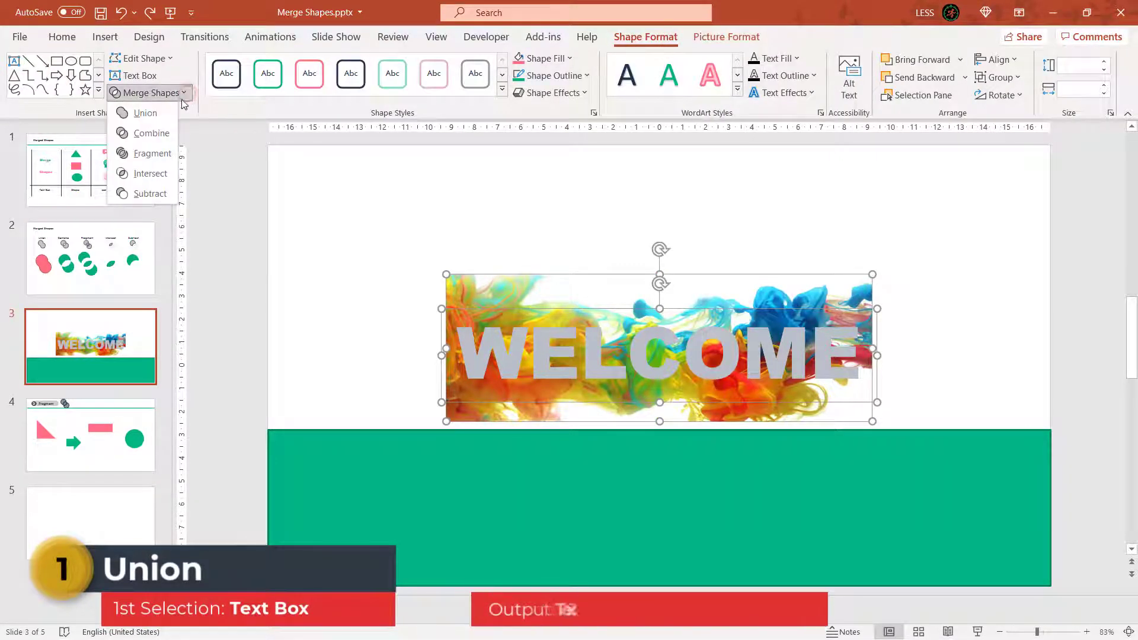
left_click(153, 114)
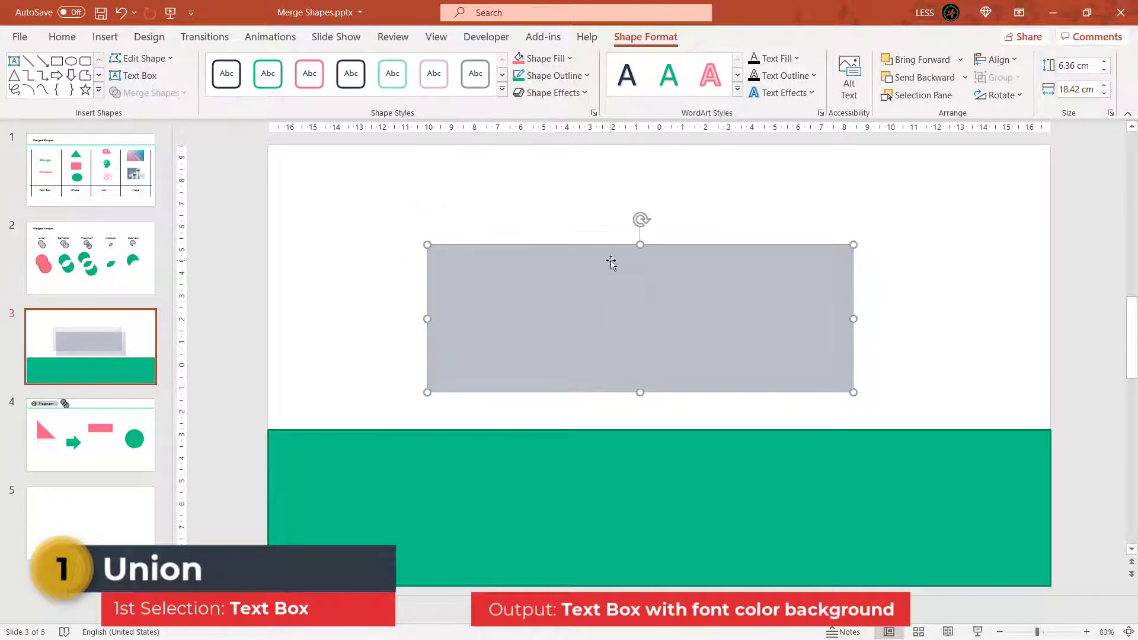
left_click(609, 262)
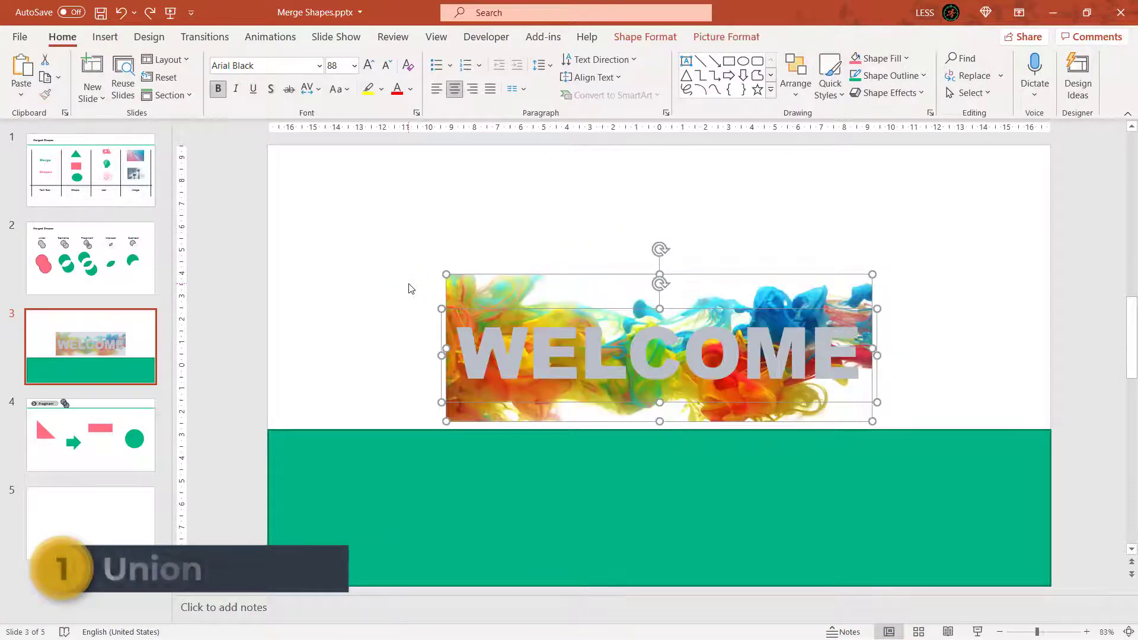
Step: Apply Merge Shapes > Combine to the ink picture and WELCOME text, then drag the result onto the green band
left_click(406, 285)
left_click(452, 296)
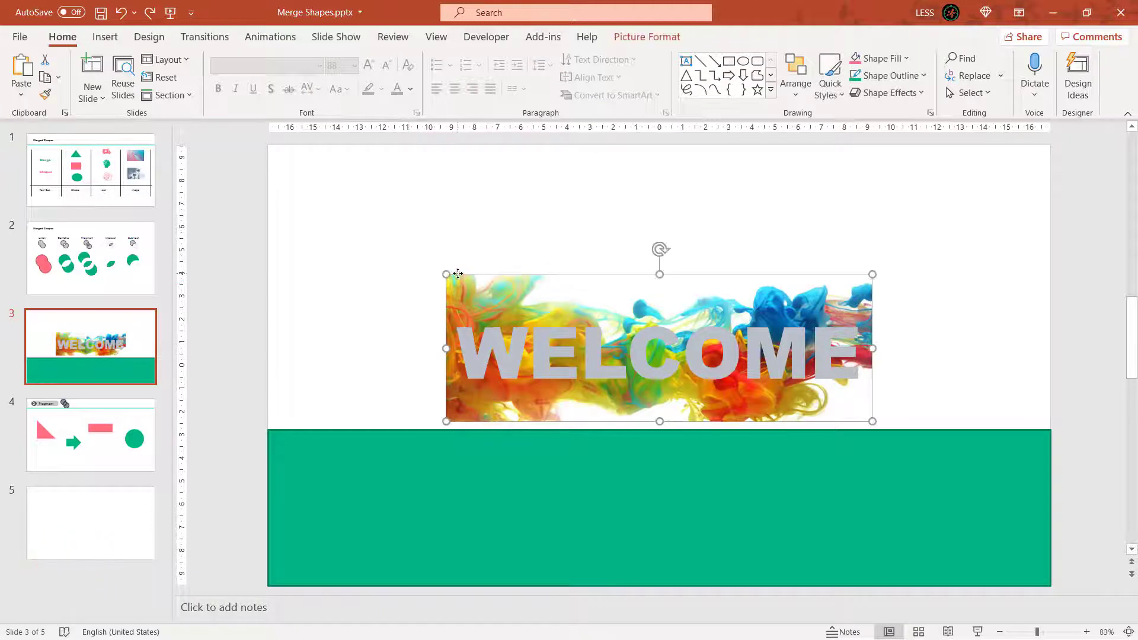
left_click(464, 347)
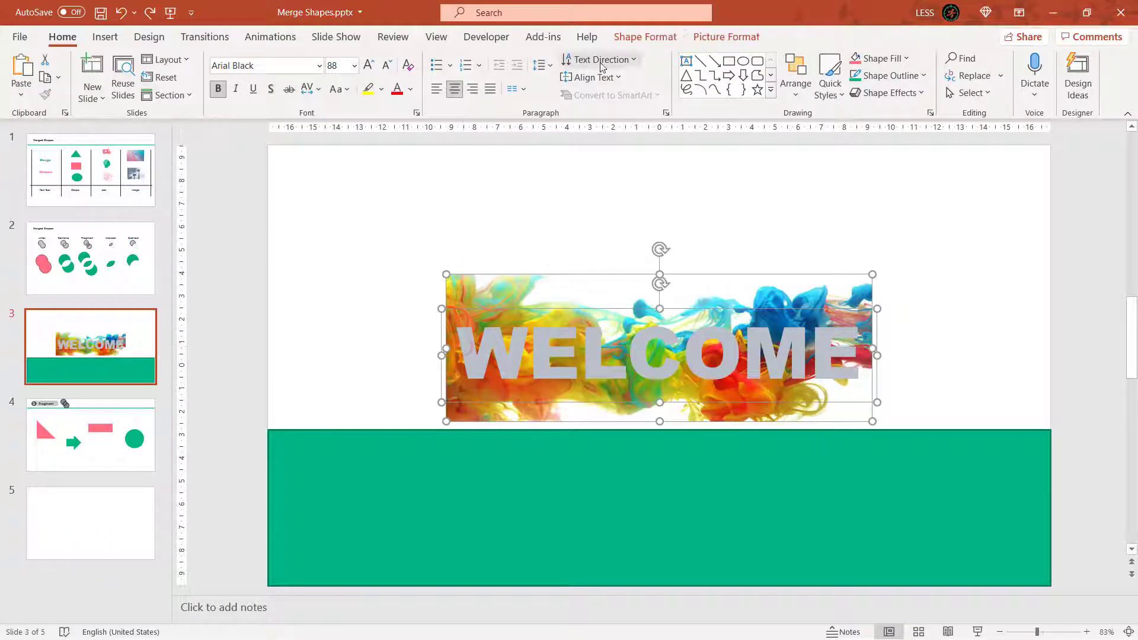
left_click(634, 29)
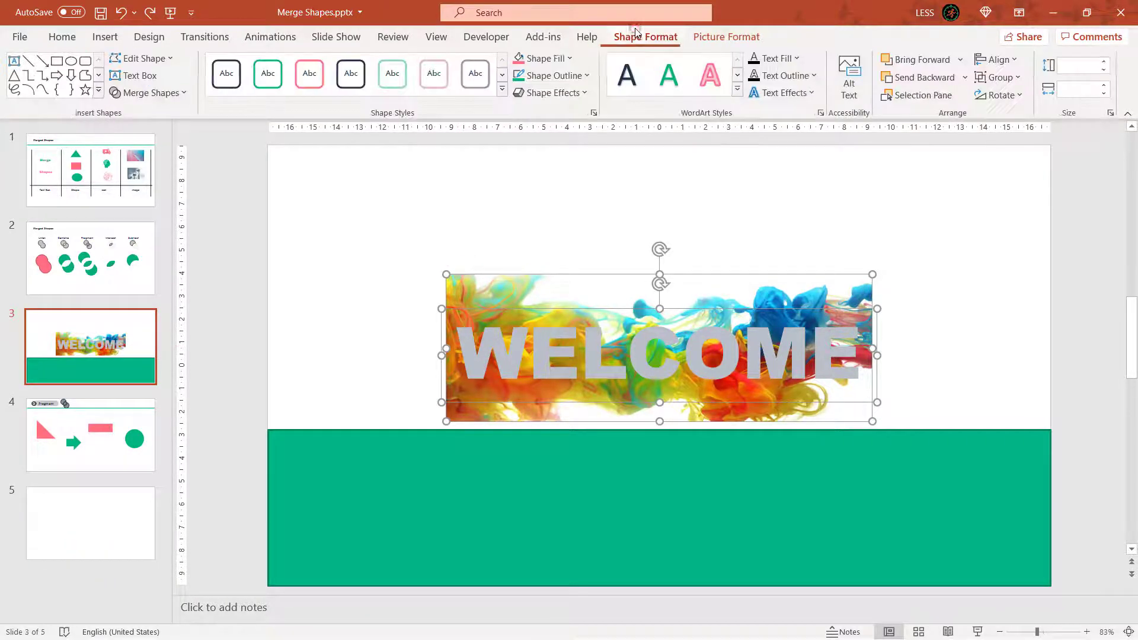
left_click(185, 90)
left_click(156, 134)
left_click(346, 246)
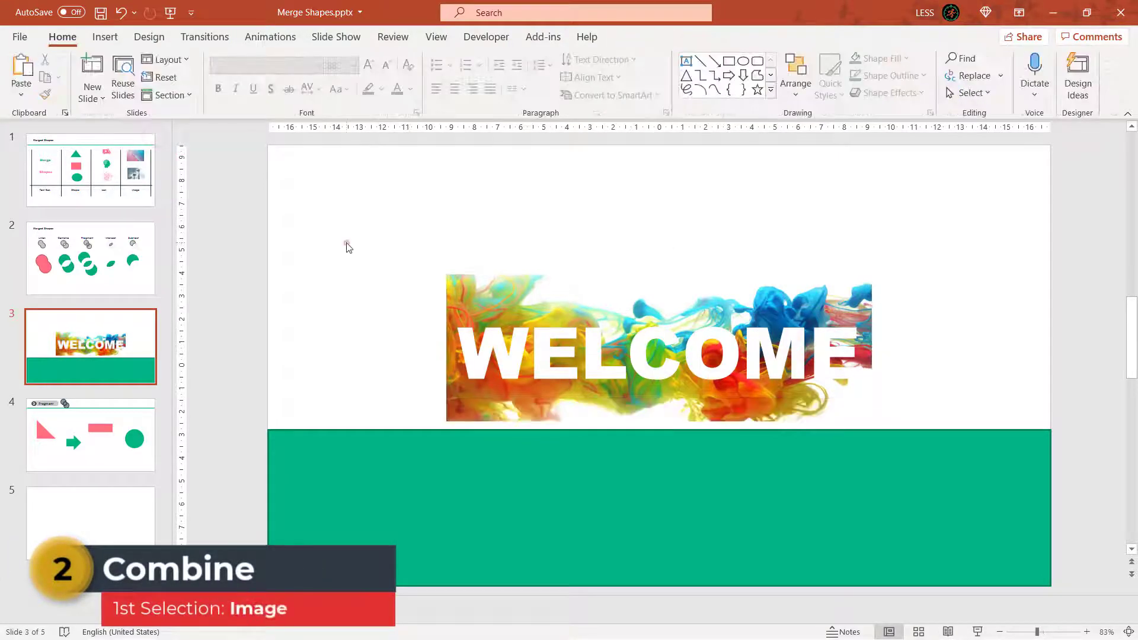
left_click(502, 294)
mouse_move(502, 295)
left_mouse_down()
mouse_move(432, 286)
mouse_move(442, 375)
mouse_move(512, 357)
mouse_move(581, 421)
mouse_move(501, 389)
mouse_move(491, 287)
left_mouse_up()
Step: Undo the move and combine, then select the WELCOME text box followed by the ink picture
key("ctrl+z")
key("ctrl+z")
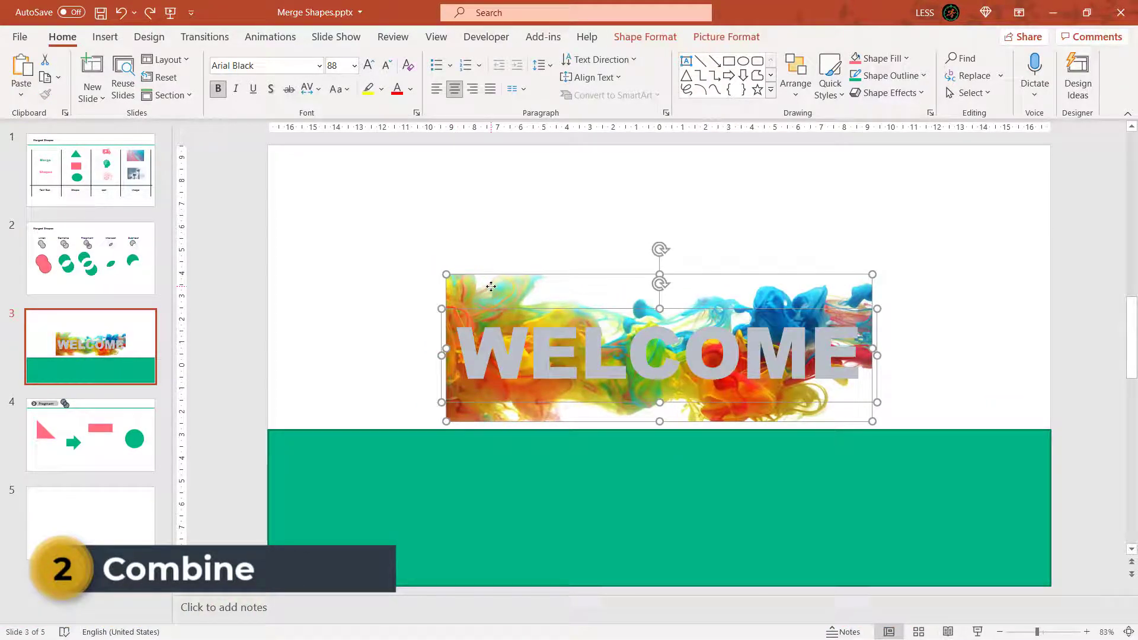
left_click(482, 269)
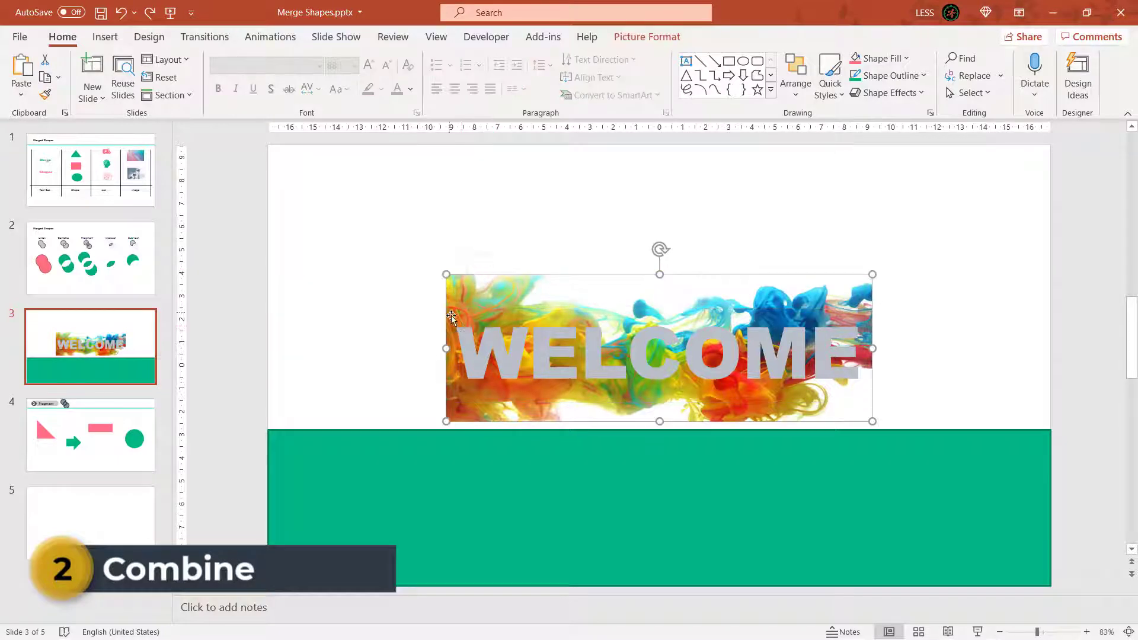
left_click(433, 314)
left_click(455, 337)
left_click(466, 293, "shift")
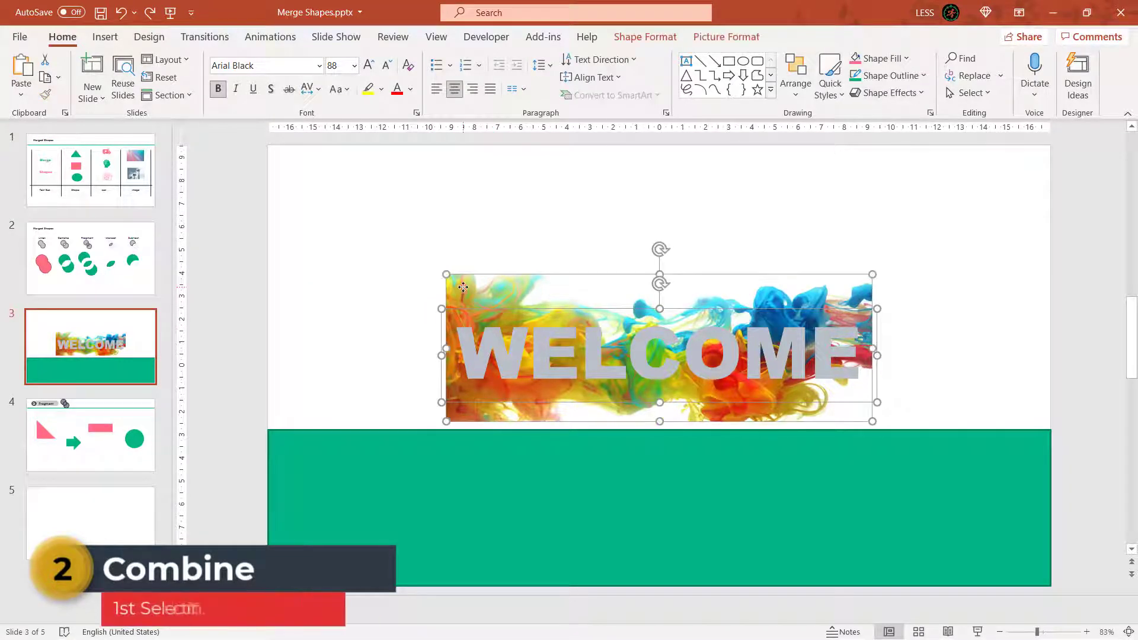
Step: Apply Merge Shapes > Combine to the text and picture, then shift the grey WELCOME shape slightly left
left_click(616, 40)
left_click(183, 96)
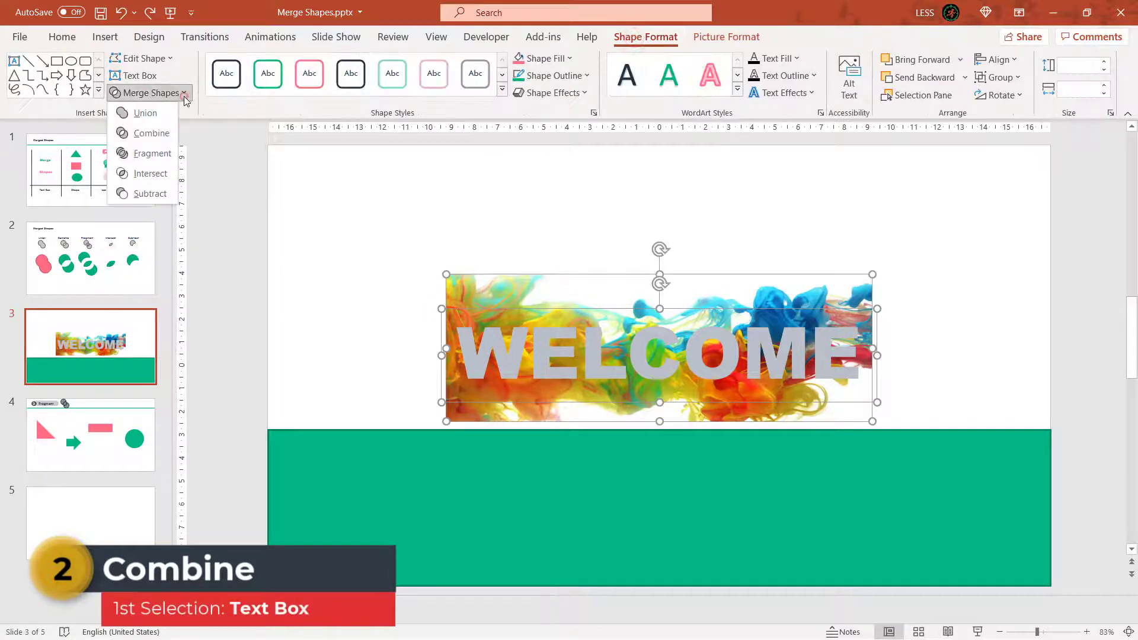
left_click(153, 134)
left_click(247, 292)
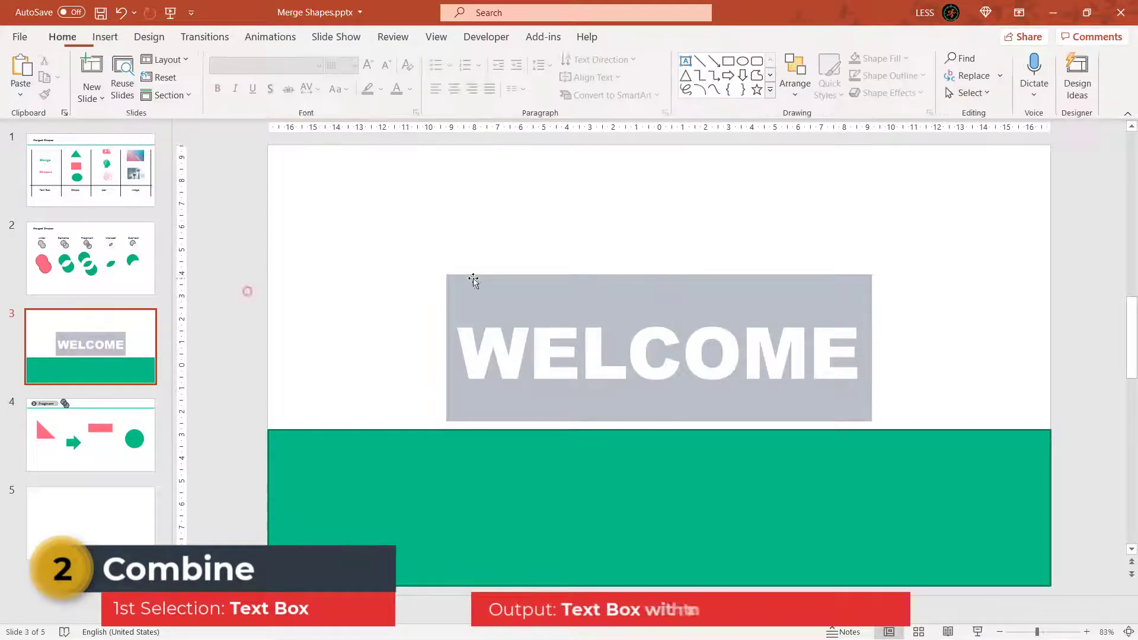
left_click_drag(490, 285, 466, 283)
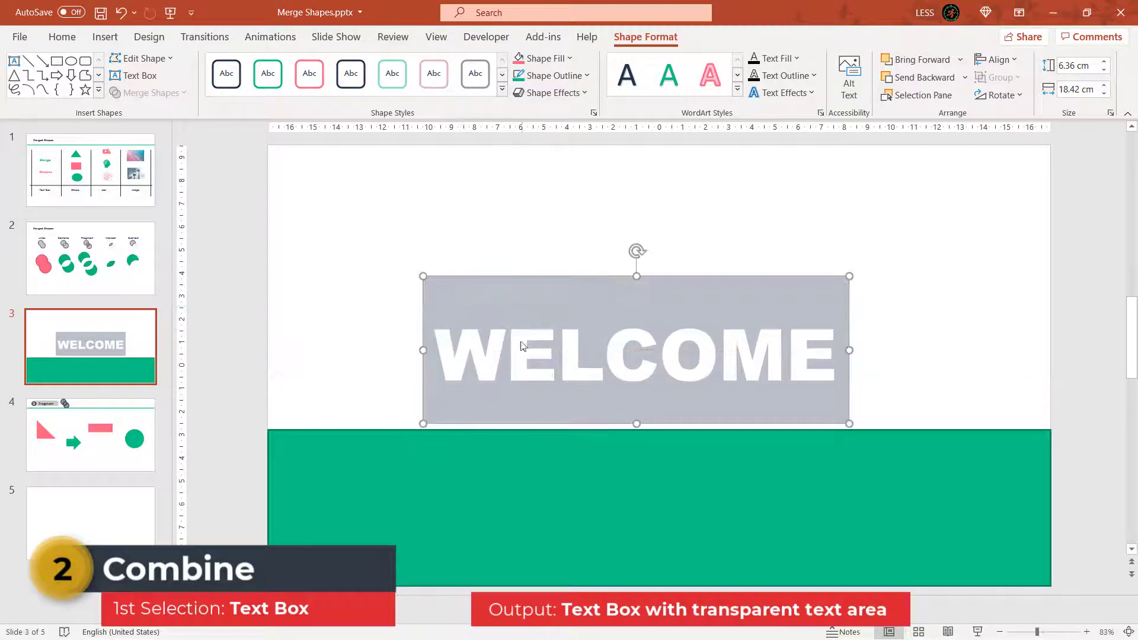
Step: Enter and exit text editing in the grey WELCOME box, then reselect it
left_click(586, 312)
left_click(488, 268)
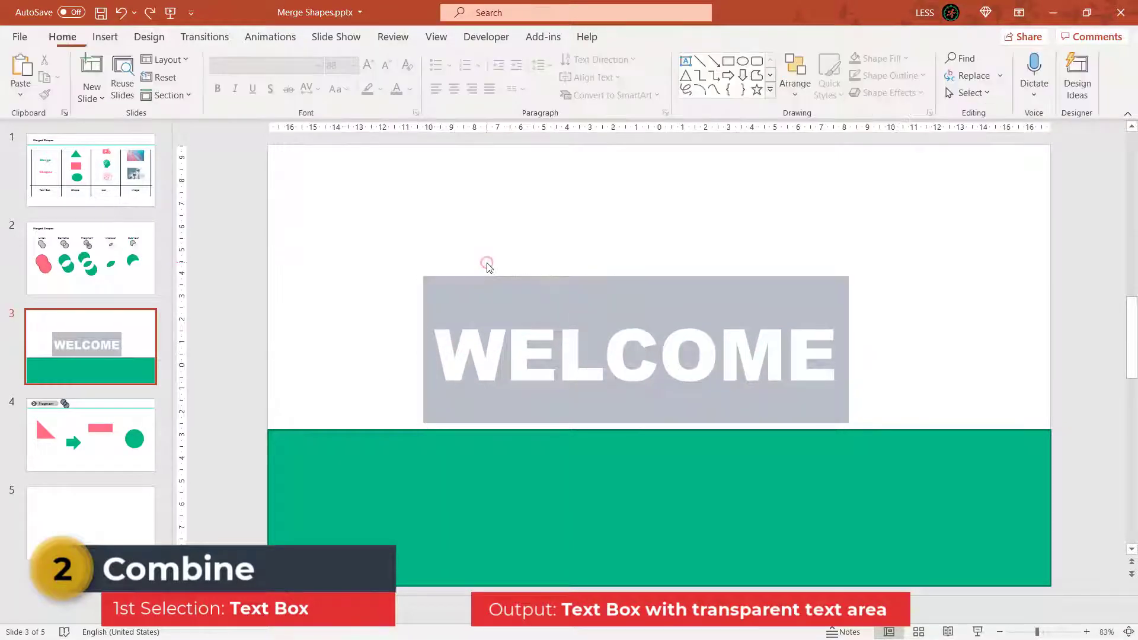
left_click(495, 317)
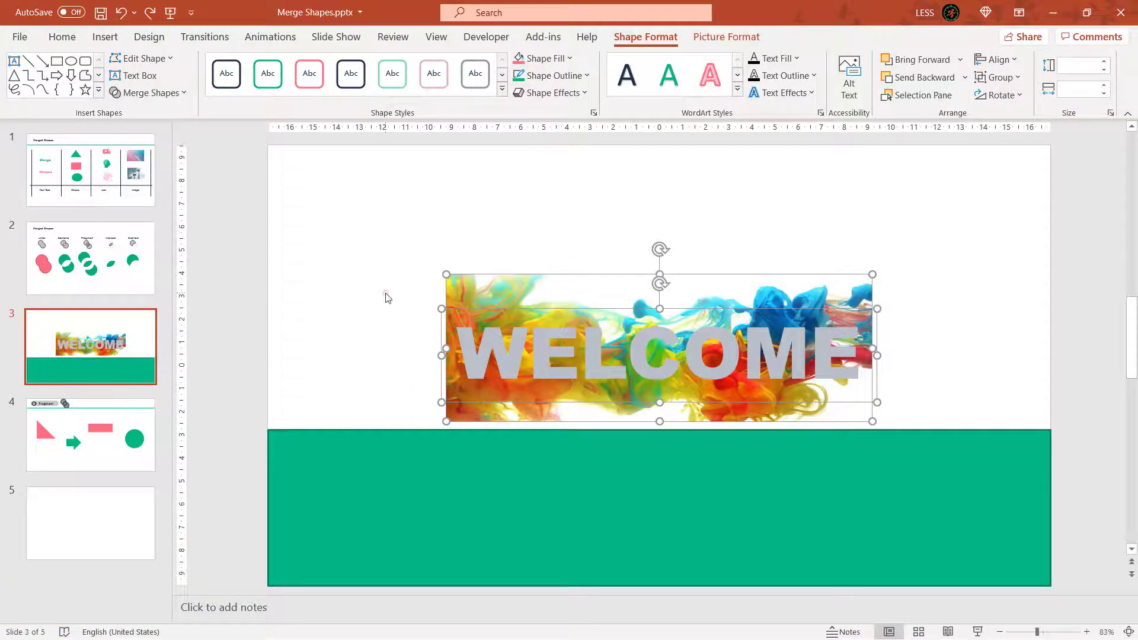
Step: Select the ink picture and WELCOME text and apply Merge Shapes > Fragment
left_click(386, 297)
left_click(495, 332)
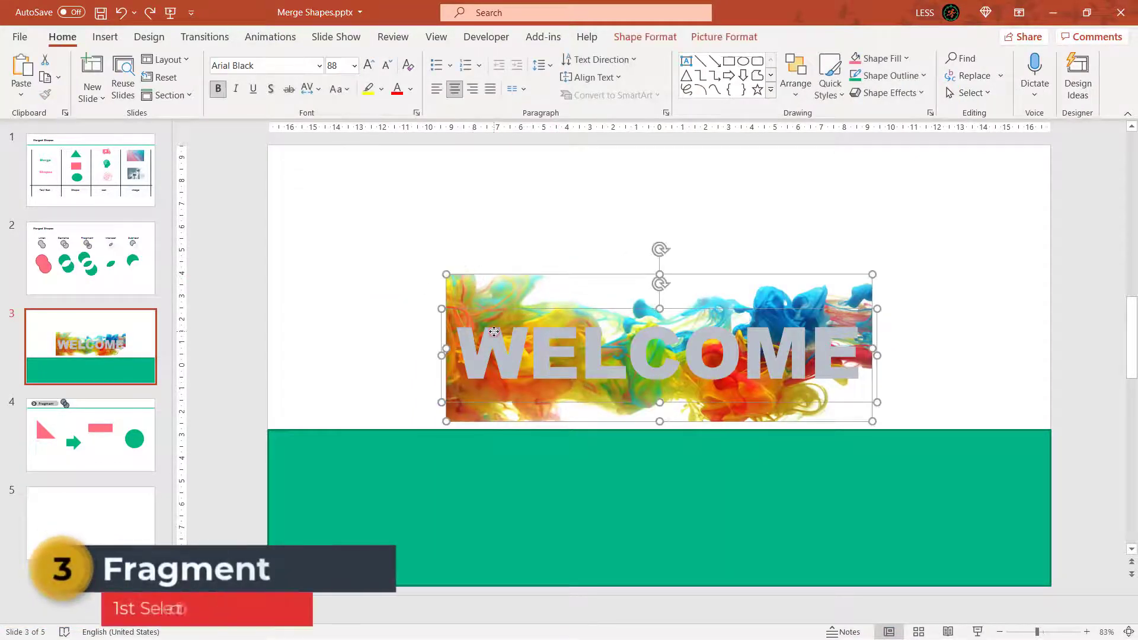
left_click(644, 37)
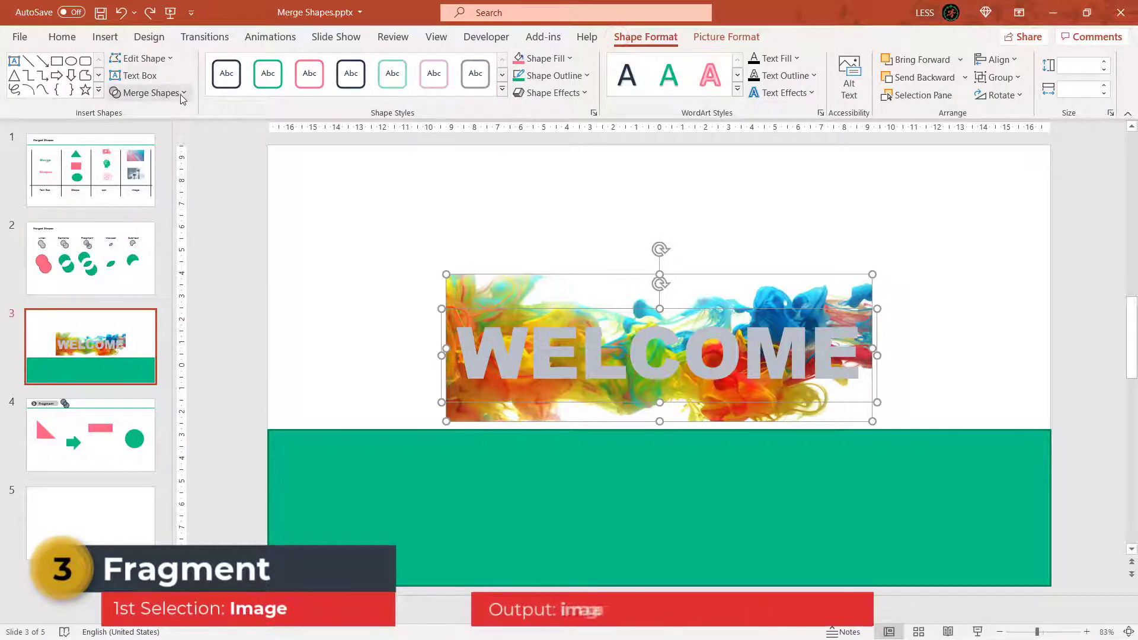
left_click(180, 94)
left_click(153, 153)
Step: Drag apart the cut-out picture, the O's inner piece, and the W, E, L letters, then undo
left_click(324, 248)
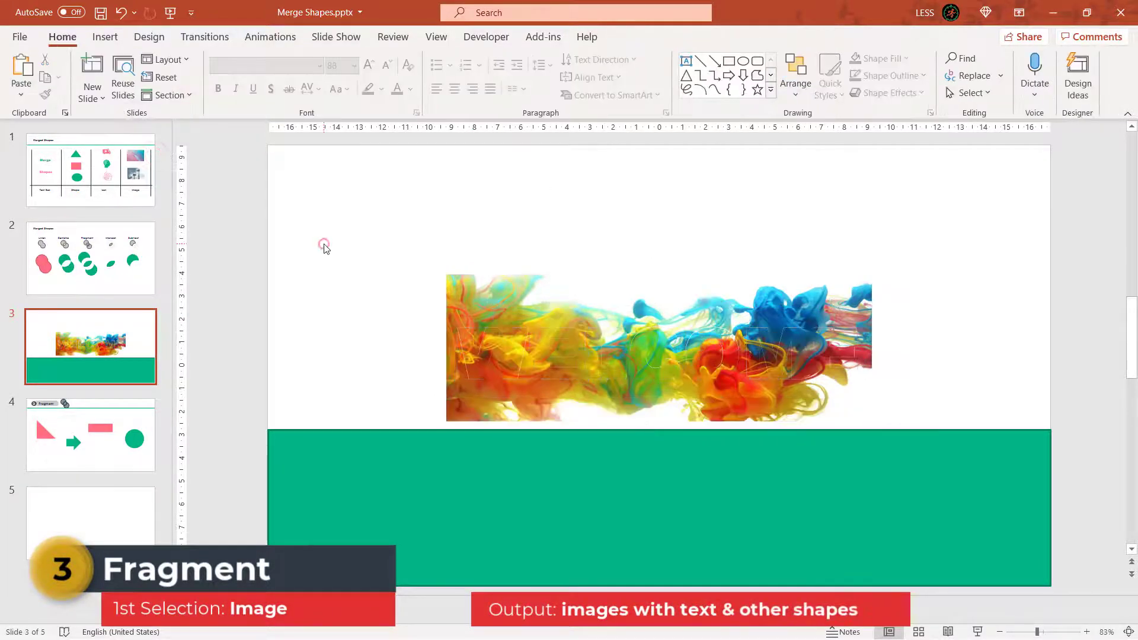
left_click_drag(486, 299, 617, 190)
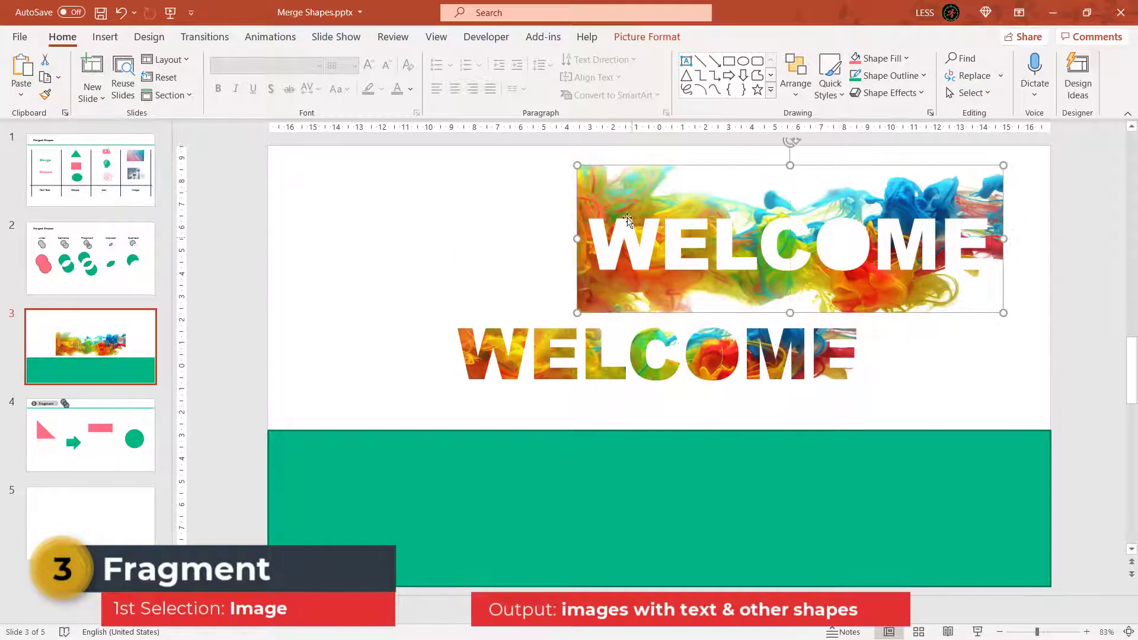
left_click_drag(721, 363, 456, 246)
left_click_drag(492, 352, 353, 352)
left_click_drag(541, 342, 423, 360)
left_click_drag(605, 346, 520, 372)
key("ctrl+z")
key("ctrl+z")
key("ctrl+z")
key("ctrl+z")
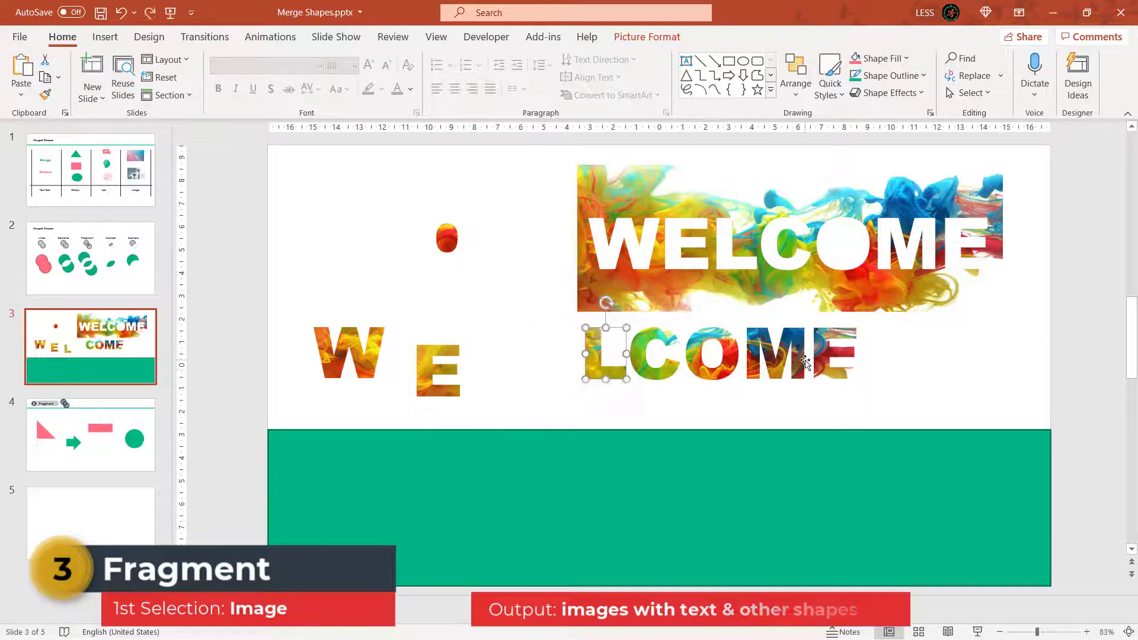
key("ctrl+z")
key("ctrl+z")
key("ctrl+z")
key("ctrl+z")
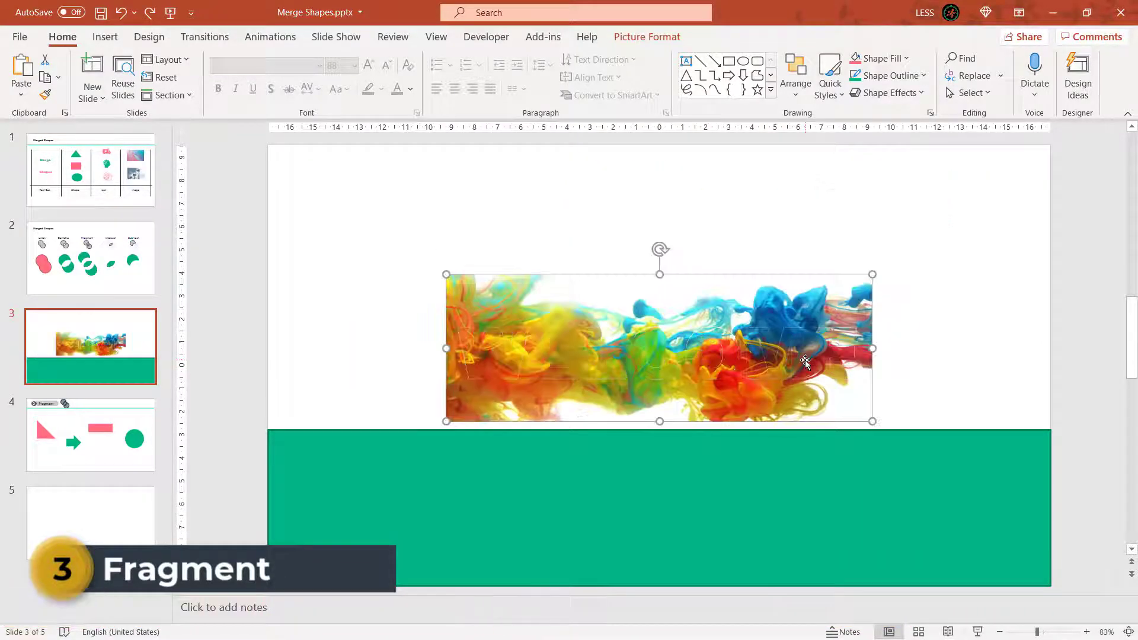
left_click(509, 319)
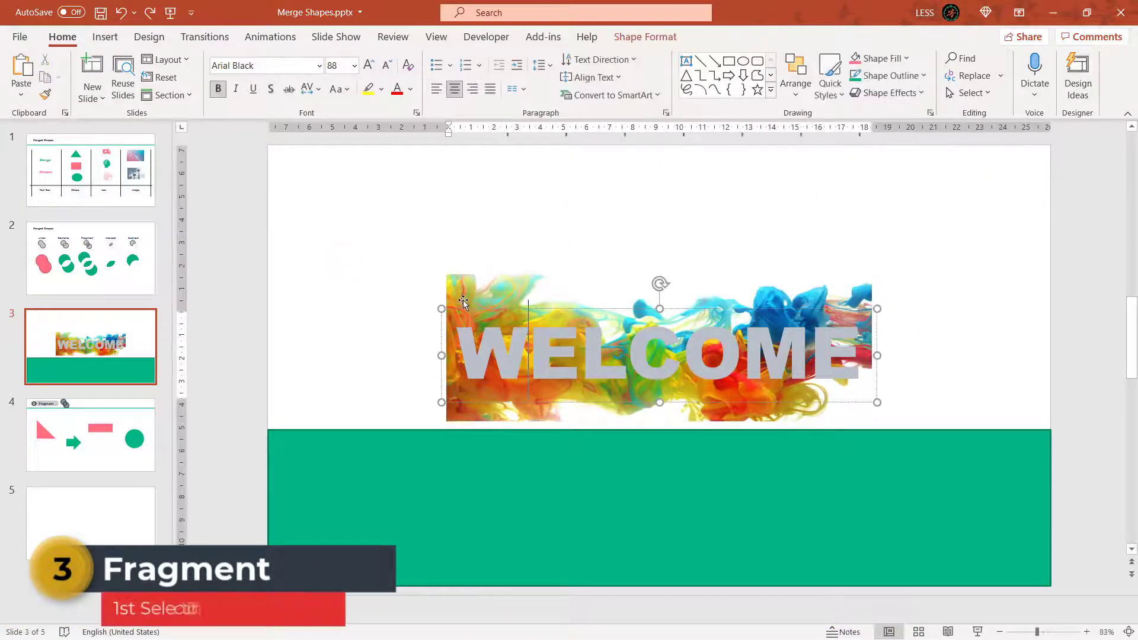
left_click(468, 294, "shift")
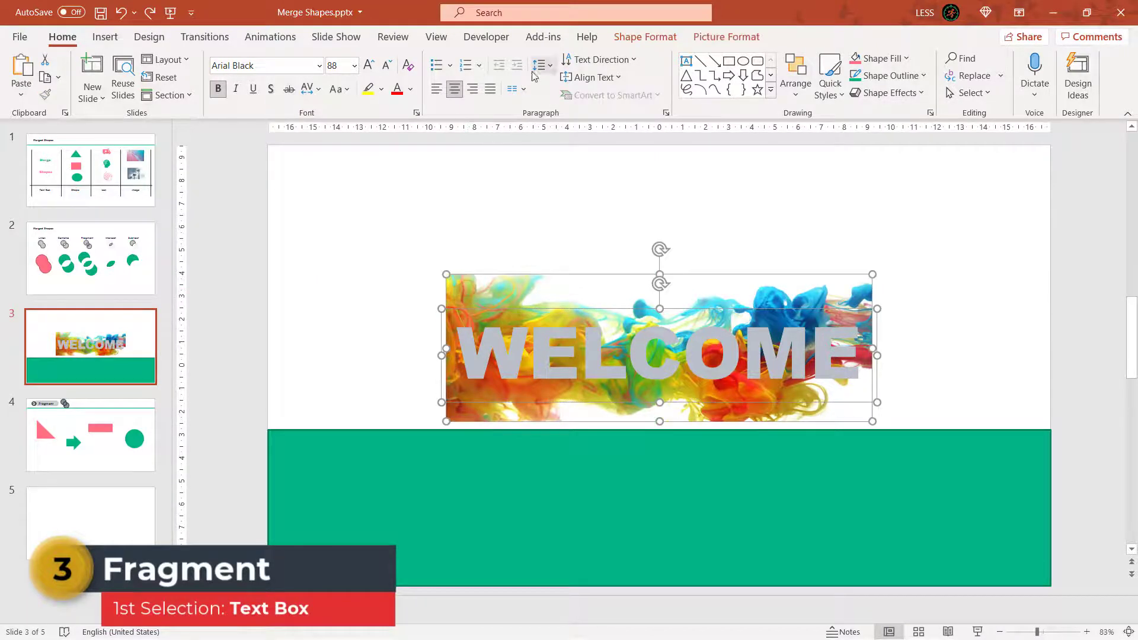
left_click(645, 37)
left_click(185, 89)
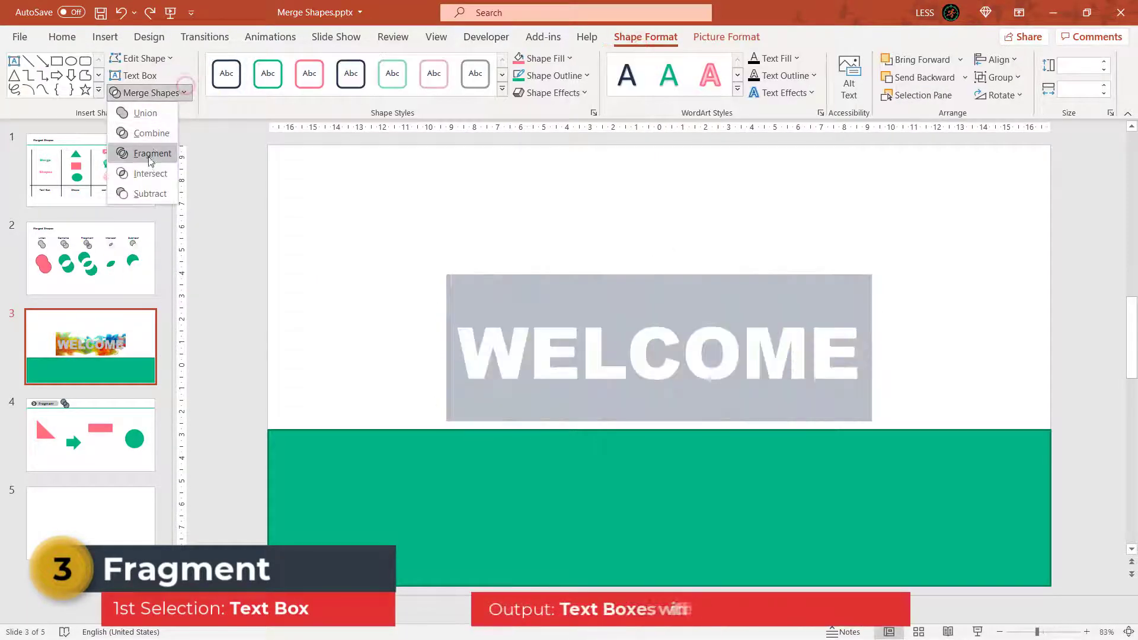
left_click(155, 150)
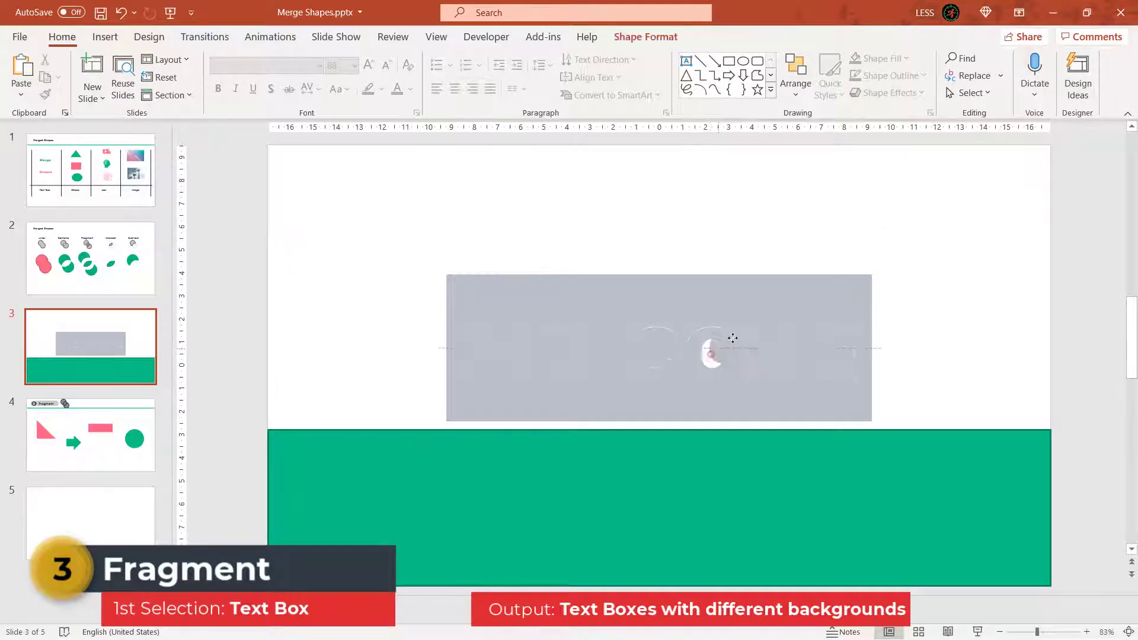
left_click_drag(734, 336, 889, 237)
left_click_drag(749, 298, 570, 160)
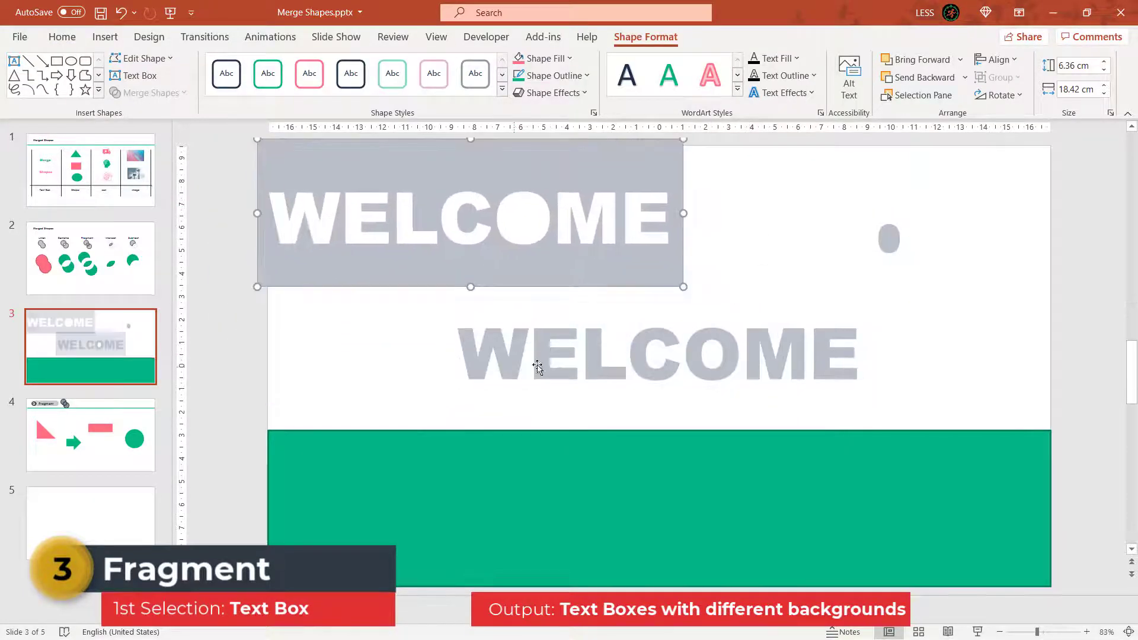
left_click_drag(501, 357, 458, 358)
left_click(449, 346)
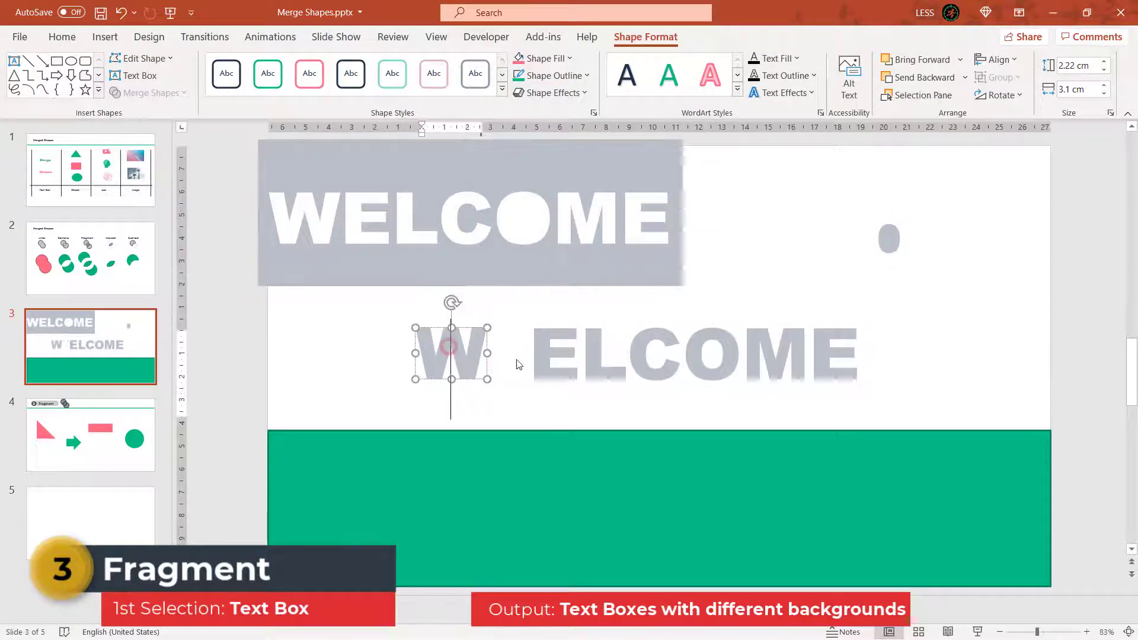
left_click(551, 354)
left_click(600, 351)
left_click(650, 350)
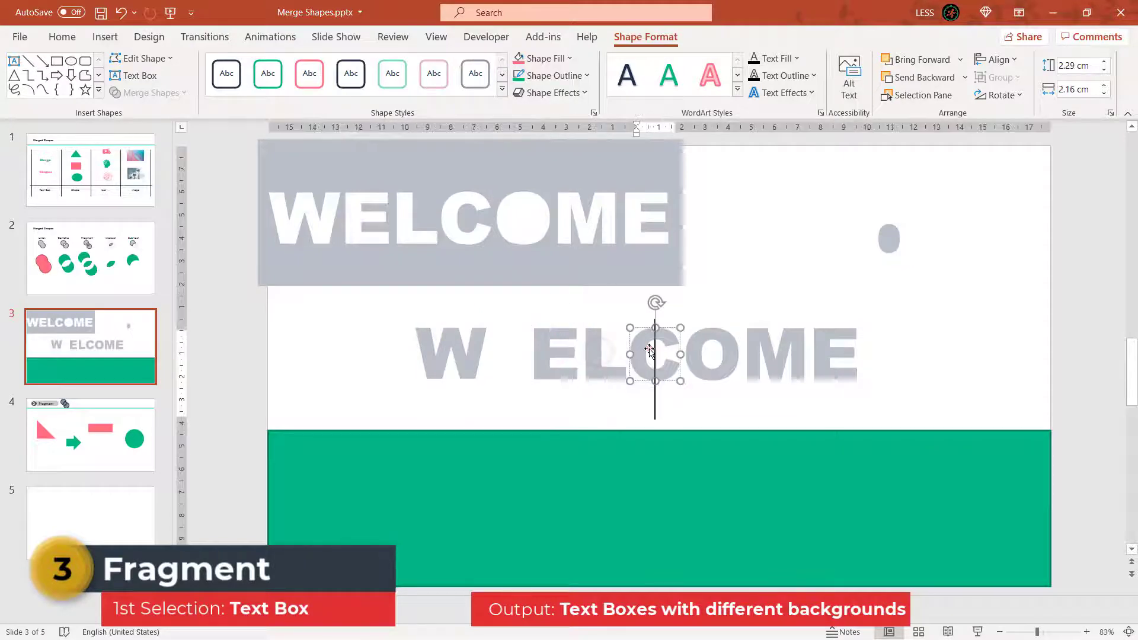
left_click(677, 213)
left_click(719, 234)
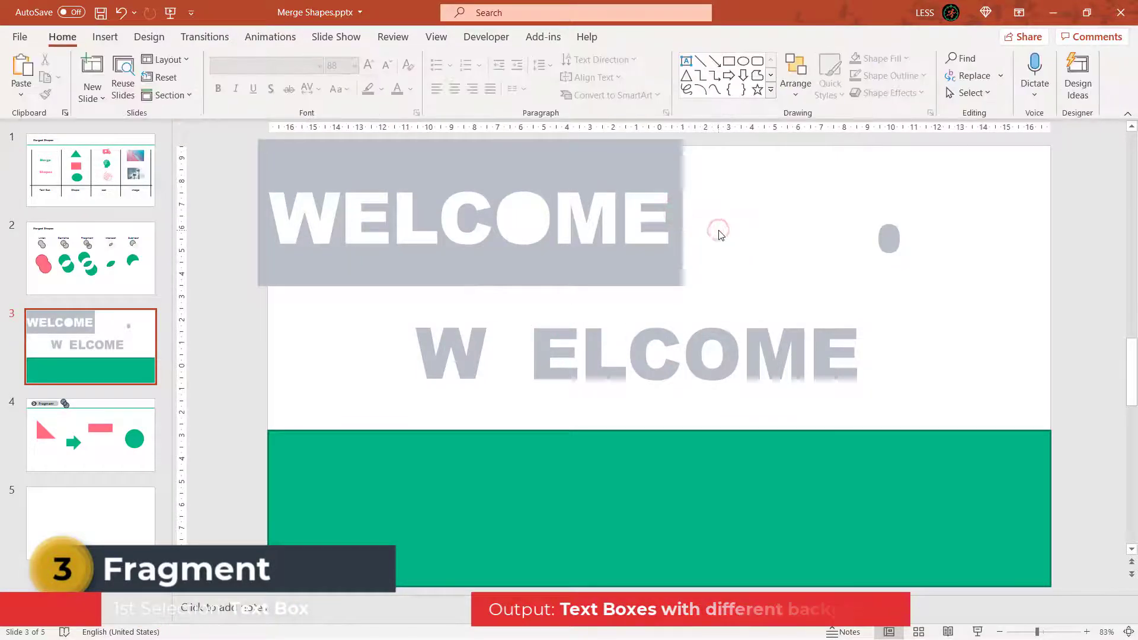
left_click(889, 237)
left_click(821, 247)
key("ctrl+z")
key("ctrl+z")
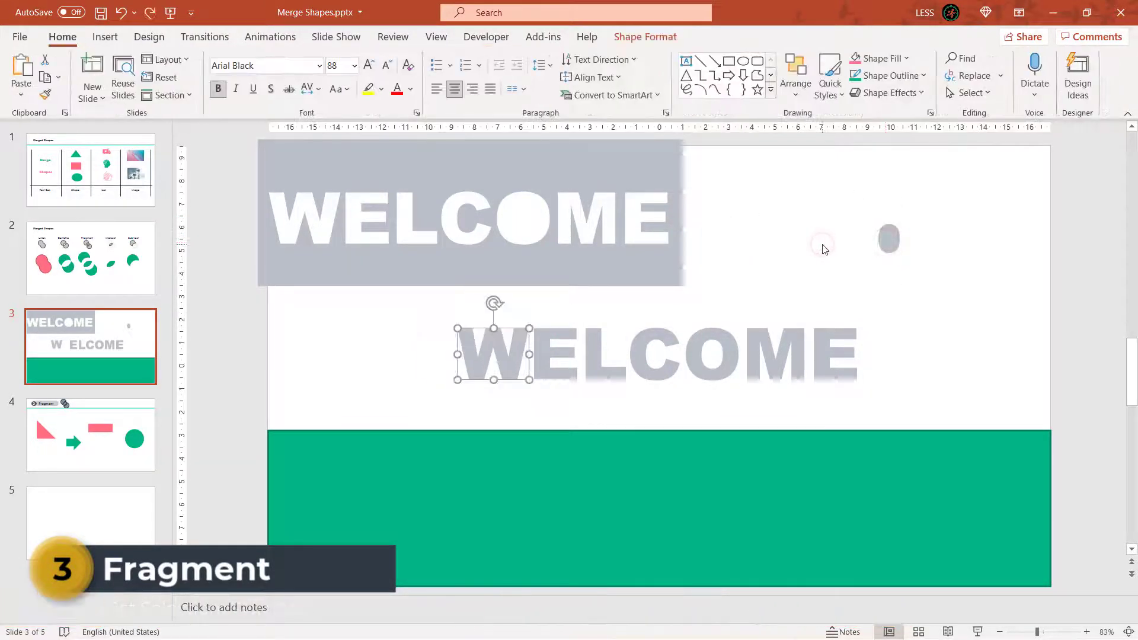
key("ctrl+z")
key("ctrl+z")
key("ctrl+z")
key("ctrl+z")
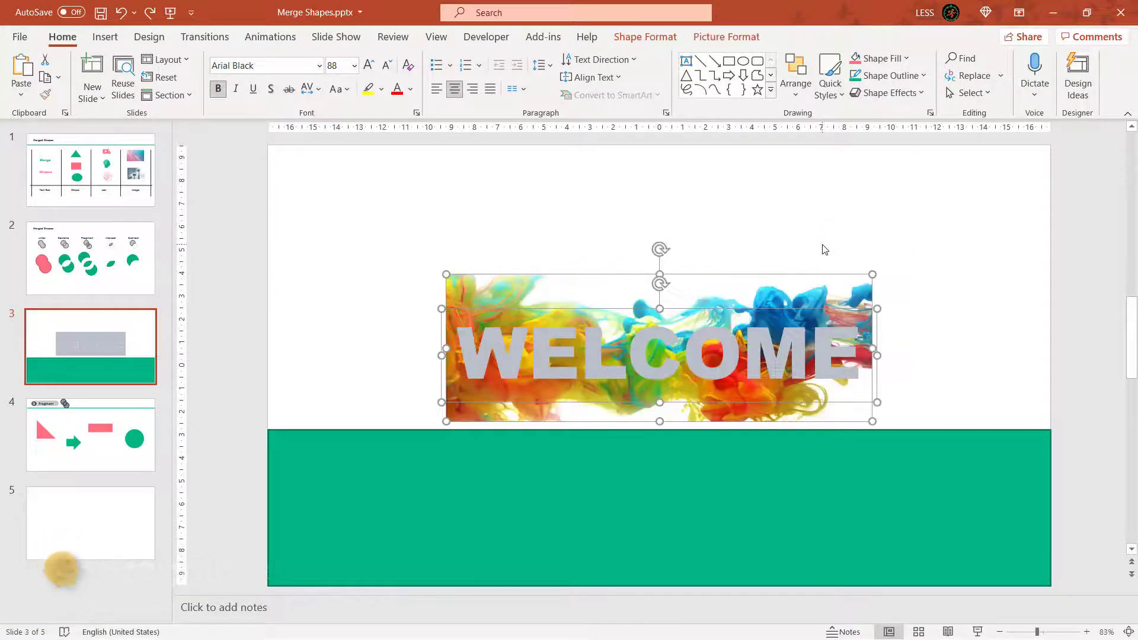
left_click(422, 256)
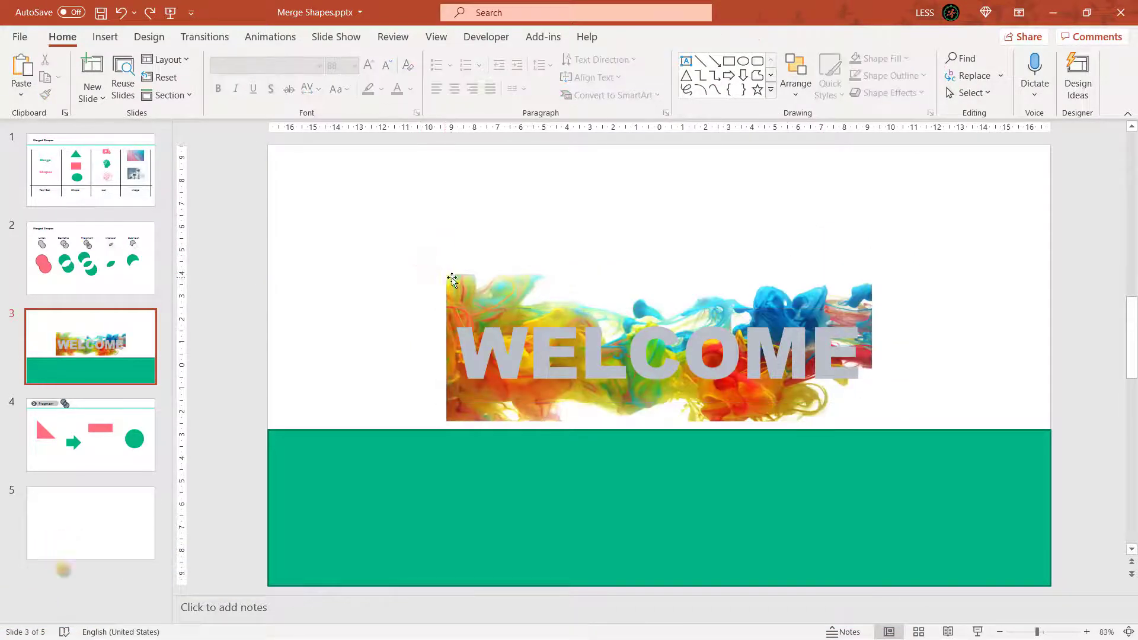
left_click(451, 279)
left_click(468, 343, "shift")
left_click(658, 39)
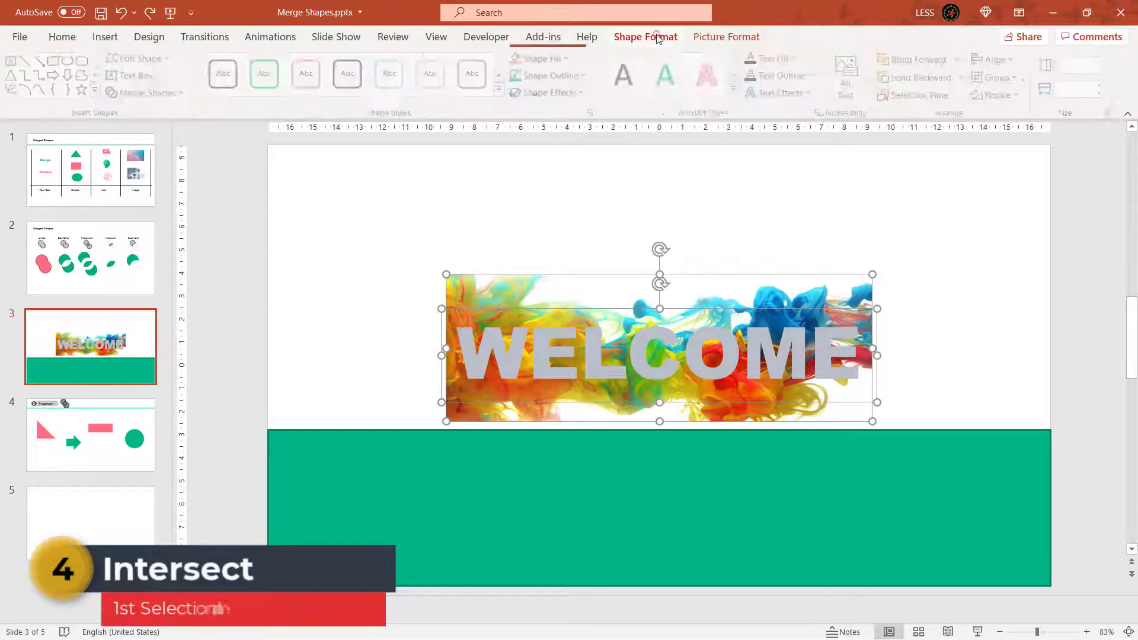
left_click(188, 91)
left_click(169, 173)
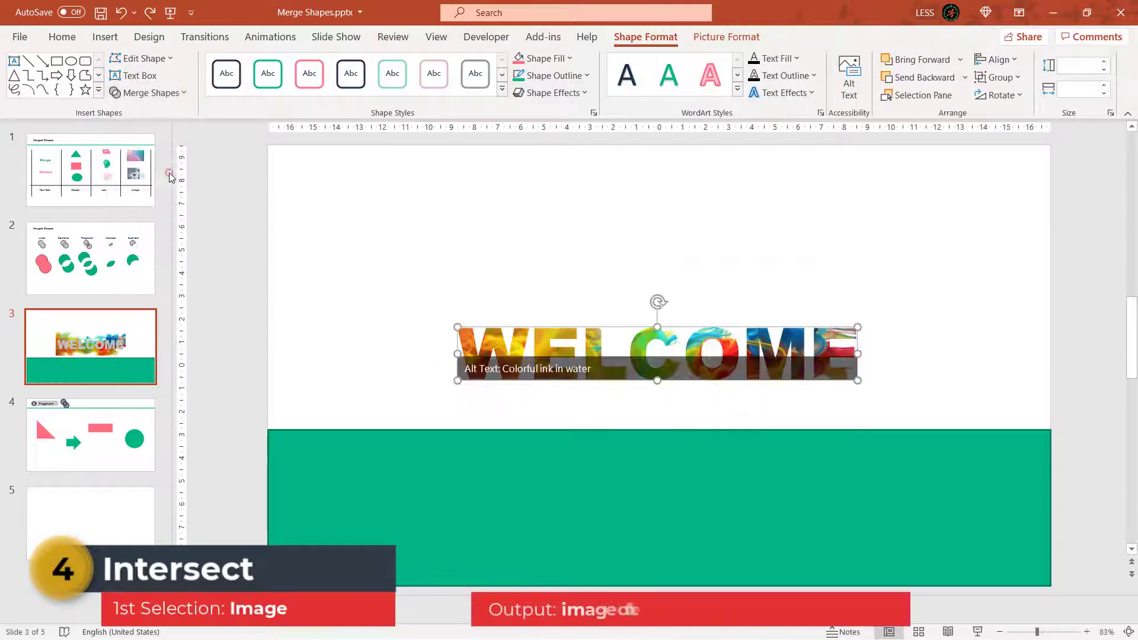
left_click(388, 326)
left_click_drag(602, 363, 611, 285)
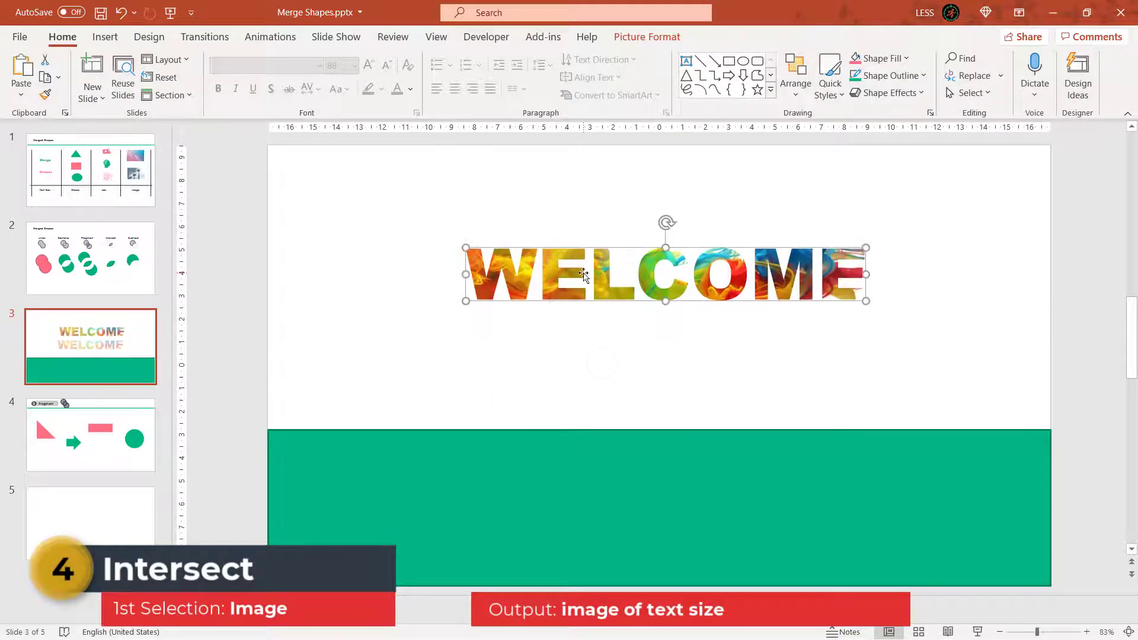
key("ctrl+z")
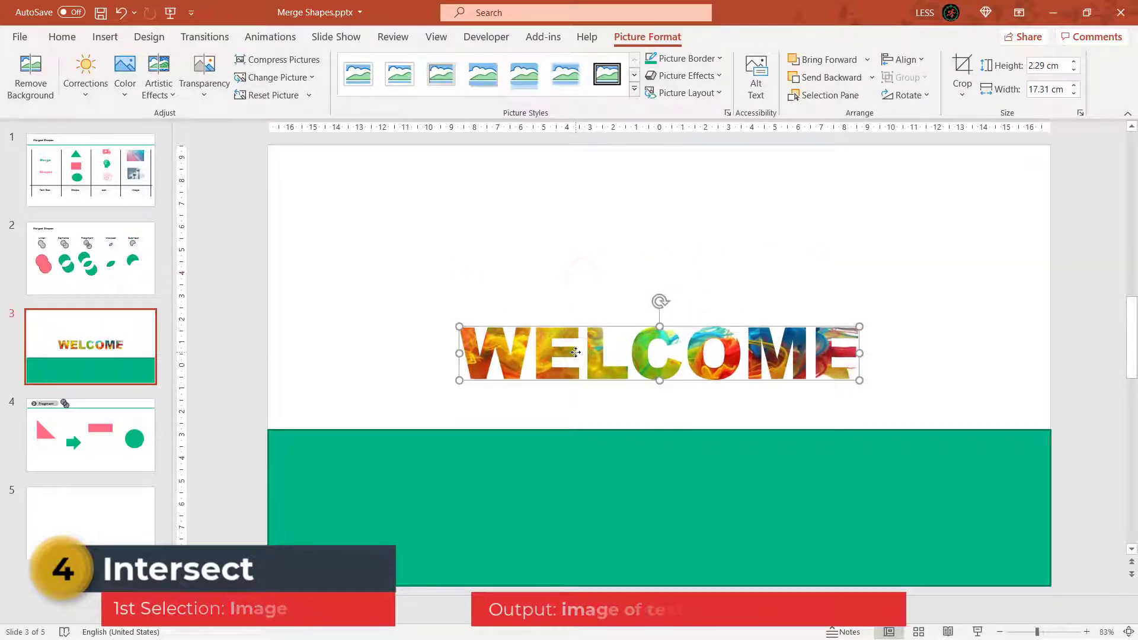
key("ctrl+z")
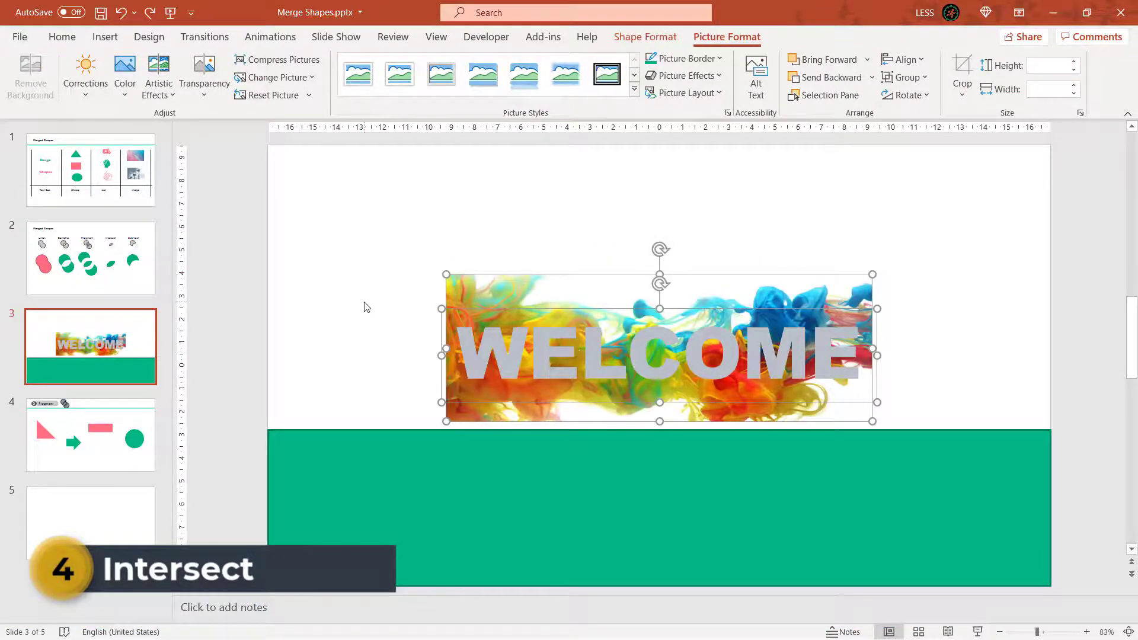
left_click(364, 307)
left_click(455, 339)
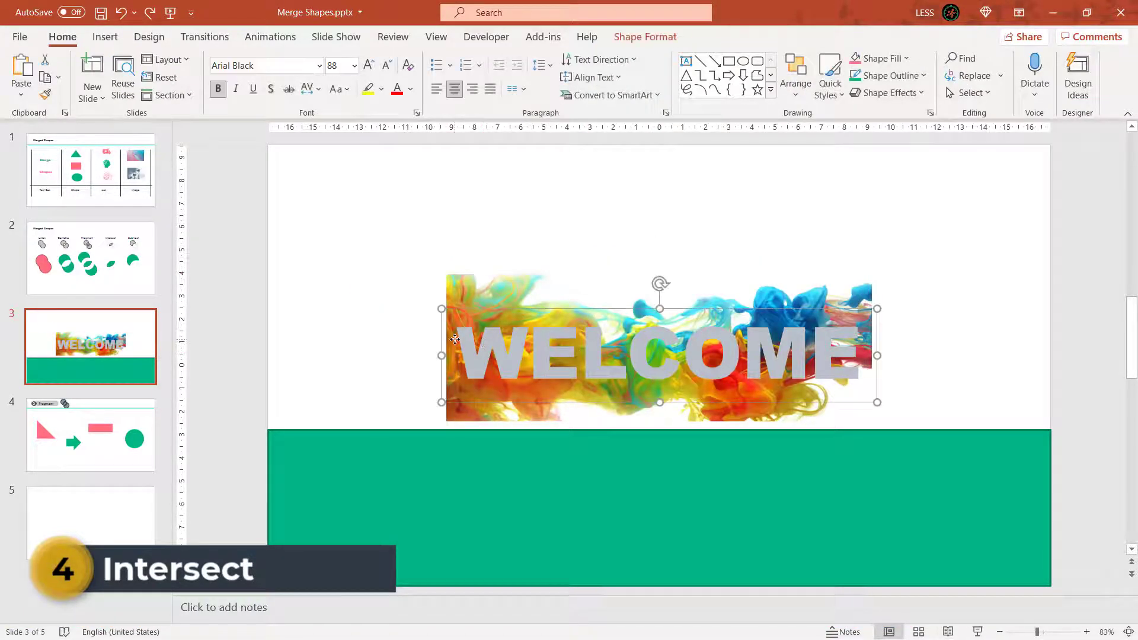
left_click(478, 291, "shift")
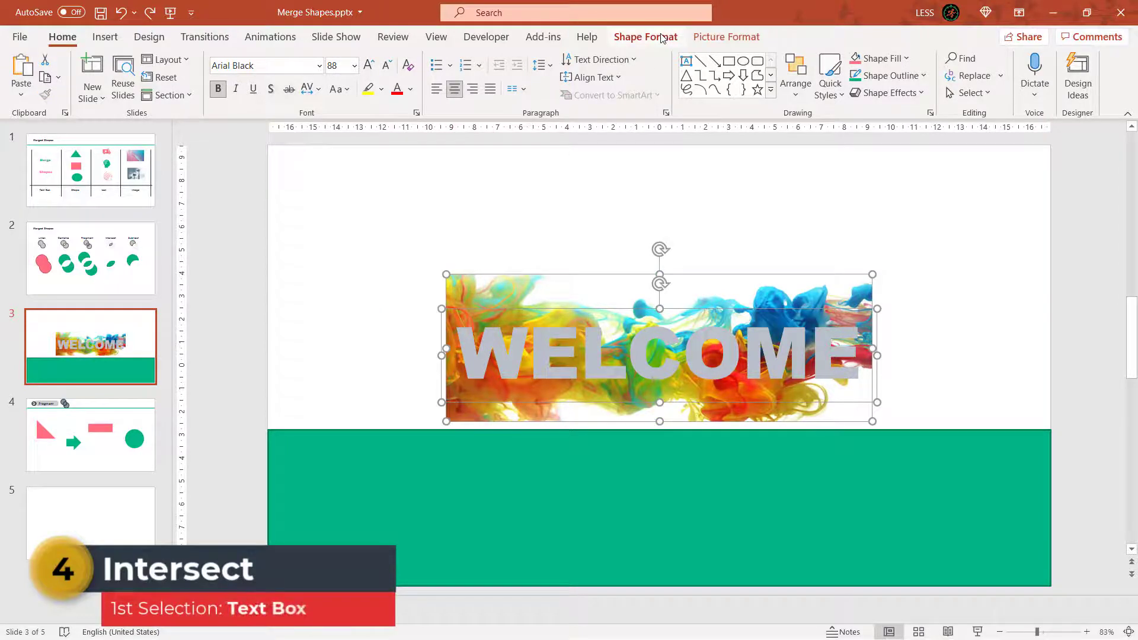
left_click(661, 37)
left_click(183, 93)
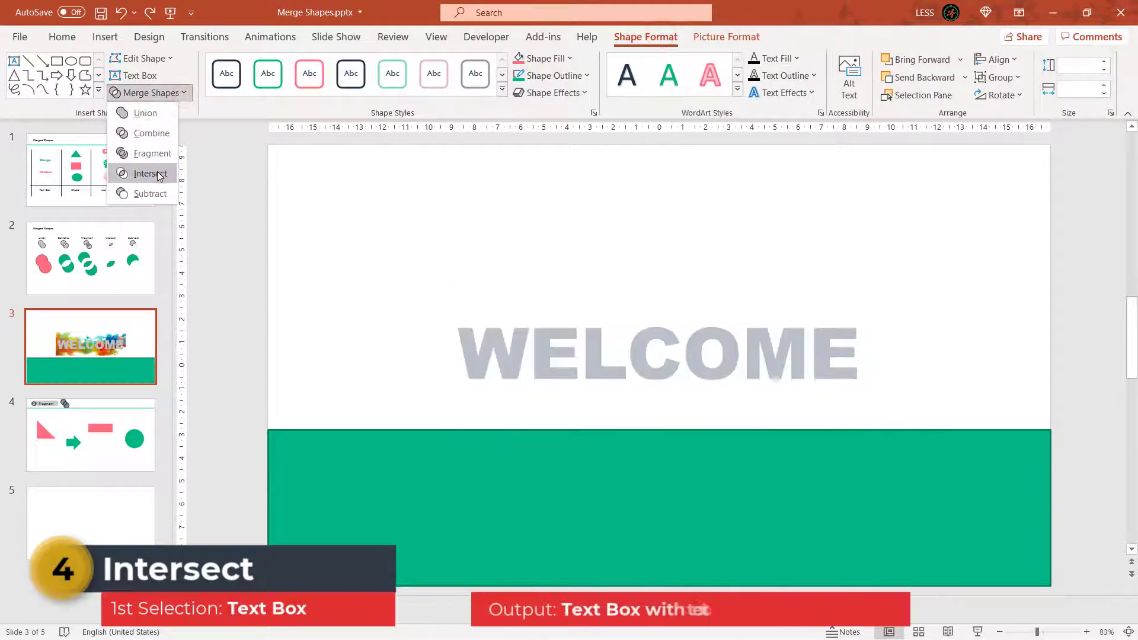
left_click(161, 170)
left_click(511, 333)
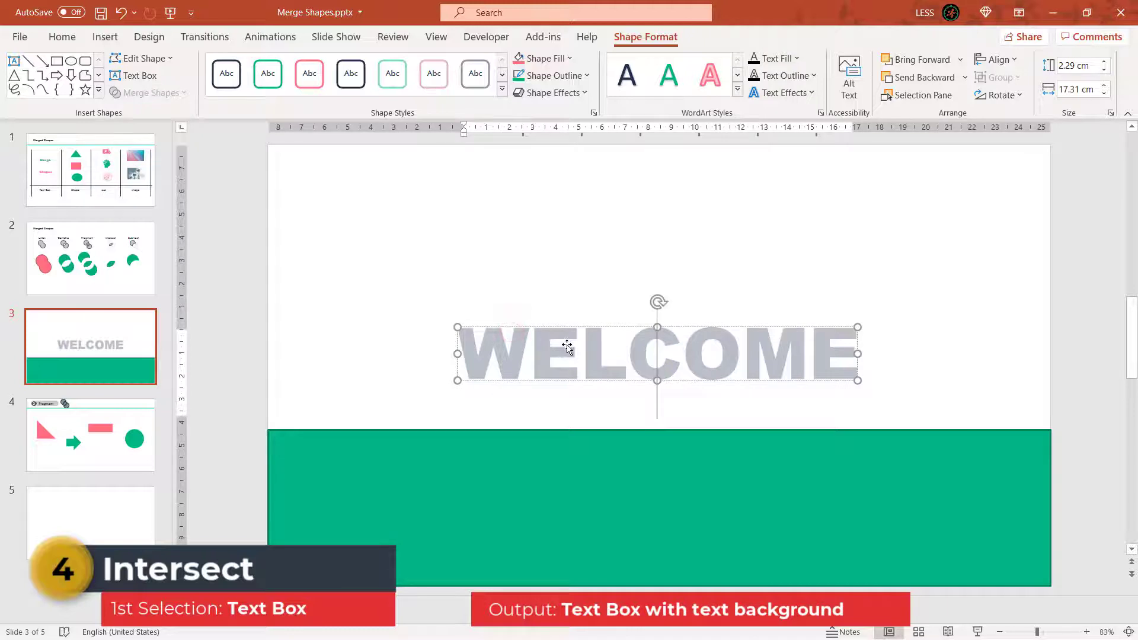
type("asdf")
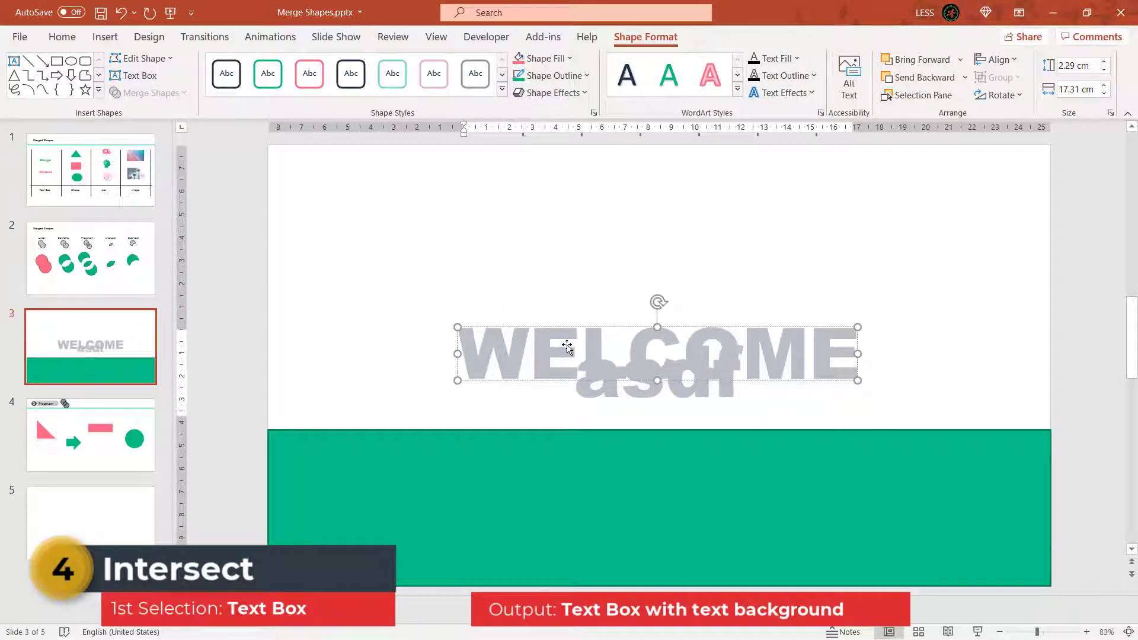
key("BackSpace")
key("BackSpace")
key("BackSpace")
key("BackSpace")
left_click(422, 197)
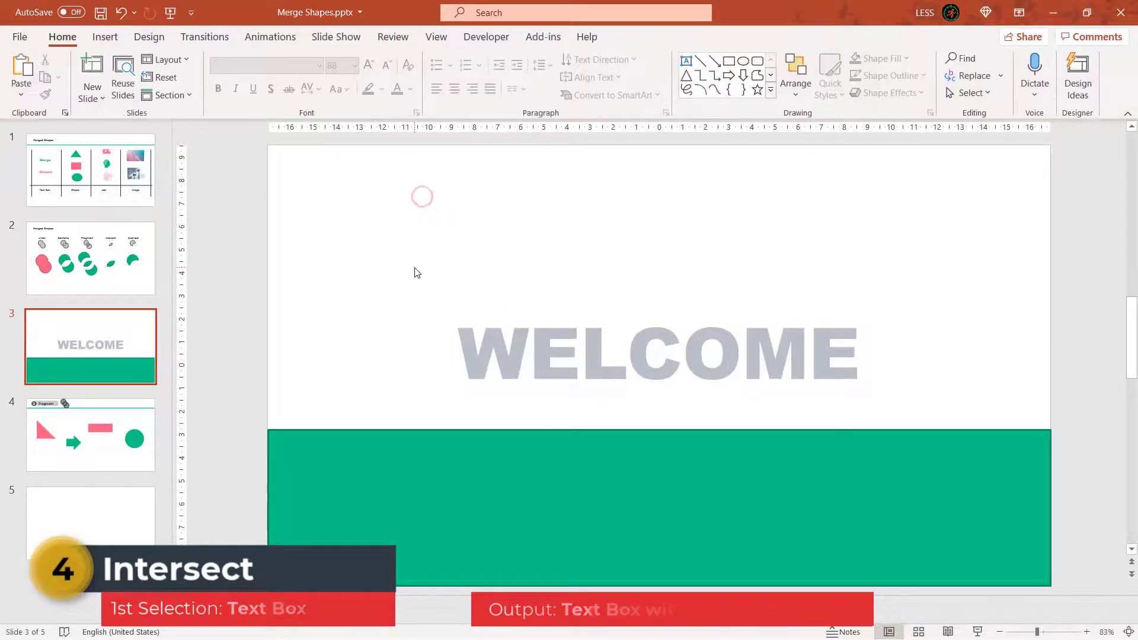
key("ctrl+z")
key("ctrl+z")
key("ctrl+z")
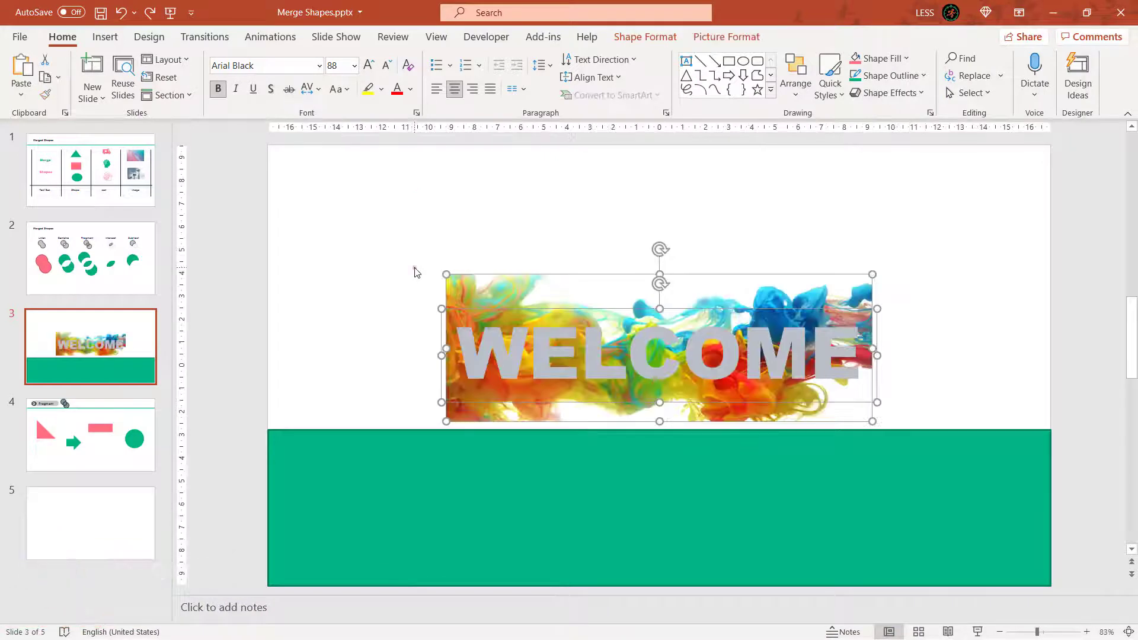
left_click(414, 271)
left_click(459, 308)
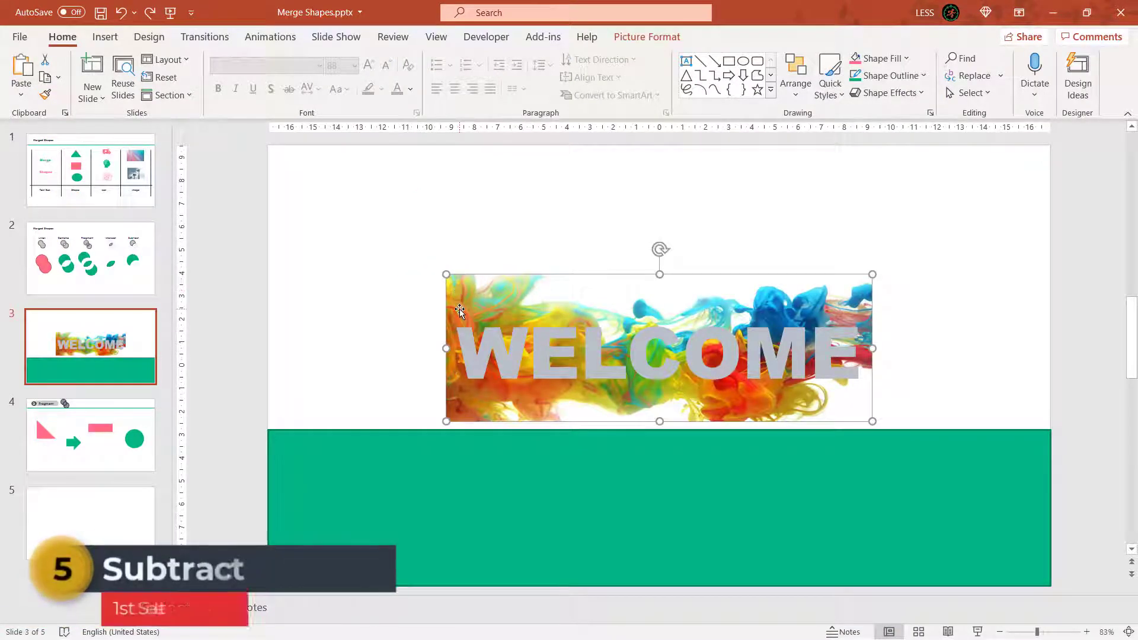
left_click(468, 346, "shift")
left_click(645, 37)
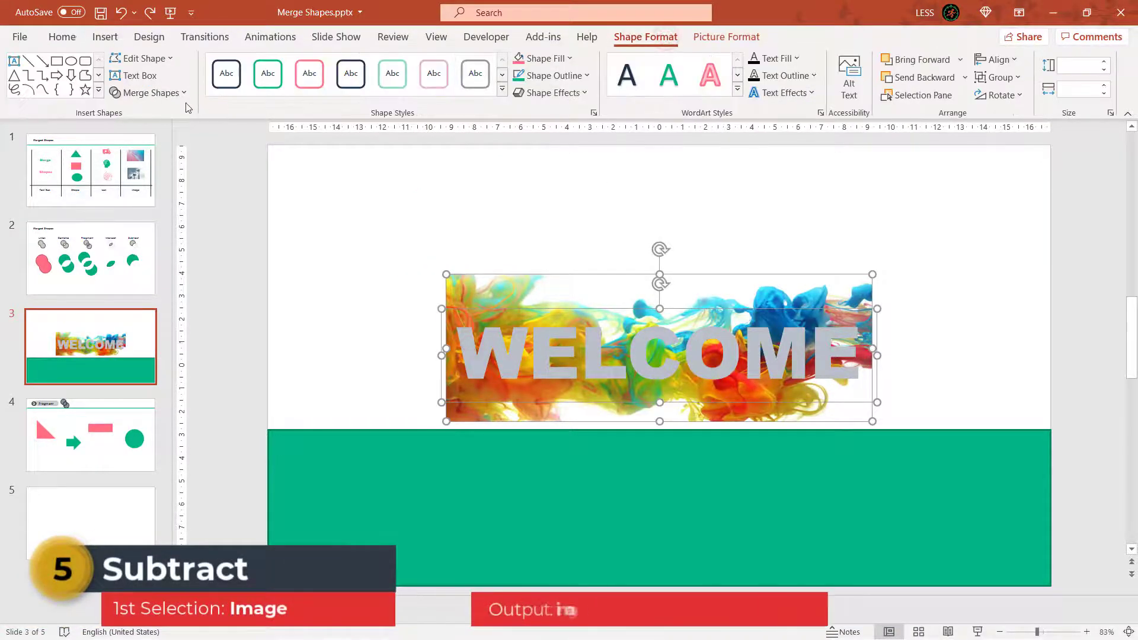
left_click(152, 93)
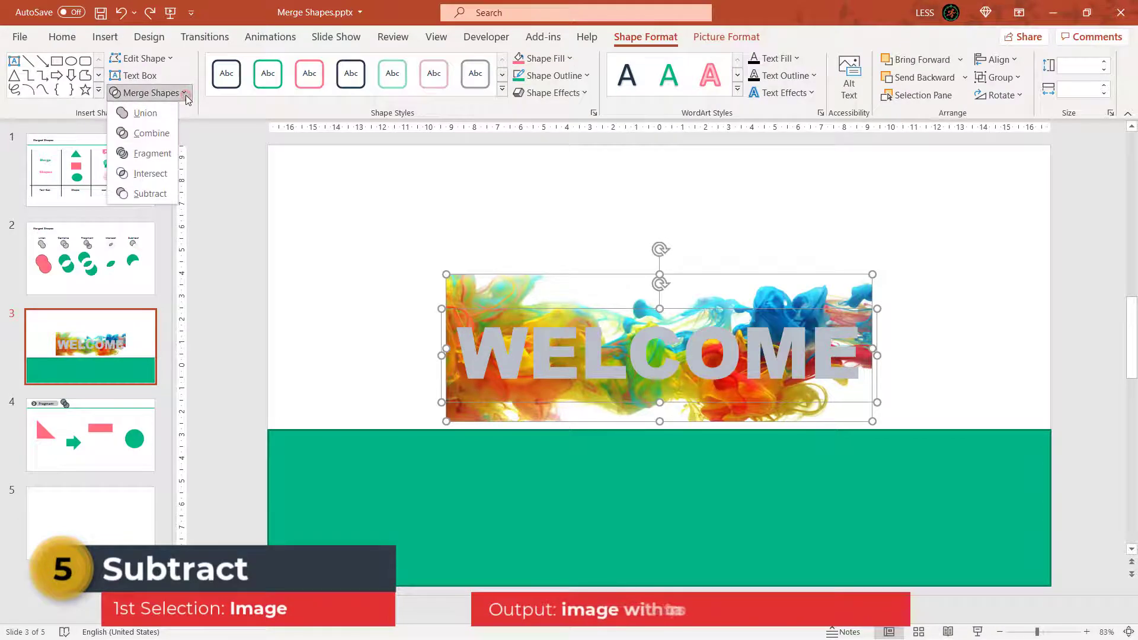
left_click(148, 193)
left_click(250, 261)
left_click_drag(539, 287, 525, 264)
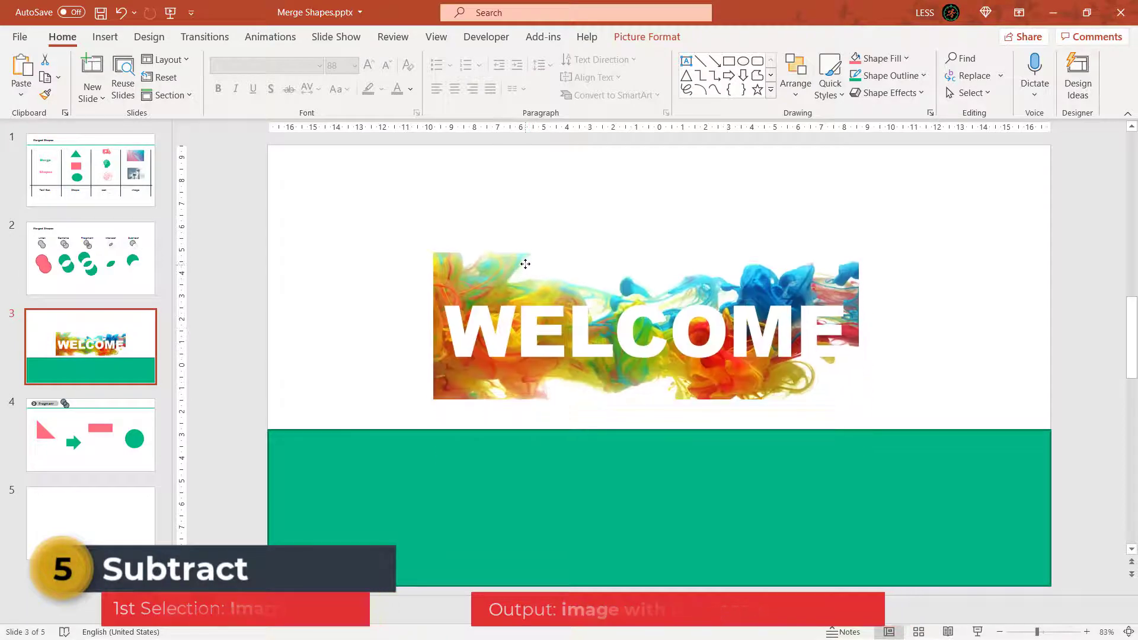
key("ctrl+z")
key("ctrl+z")
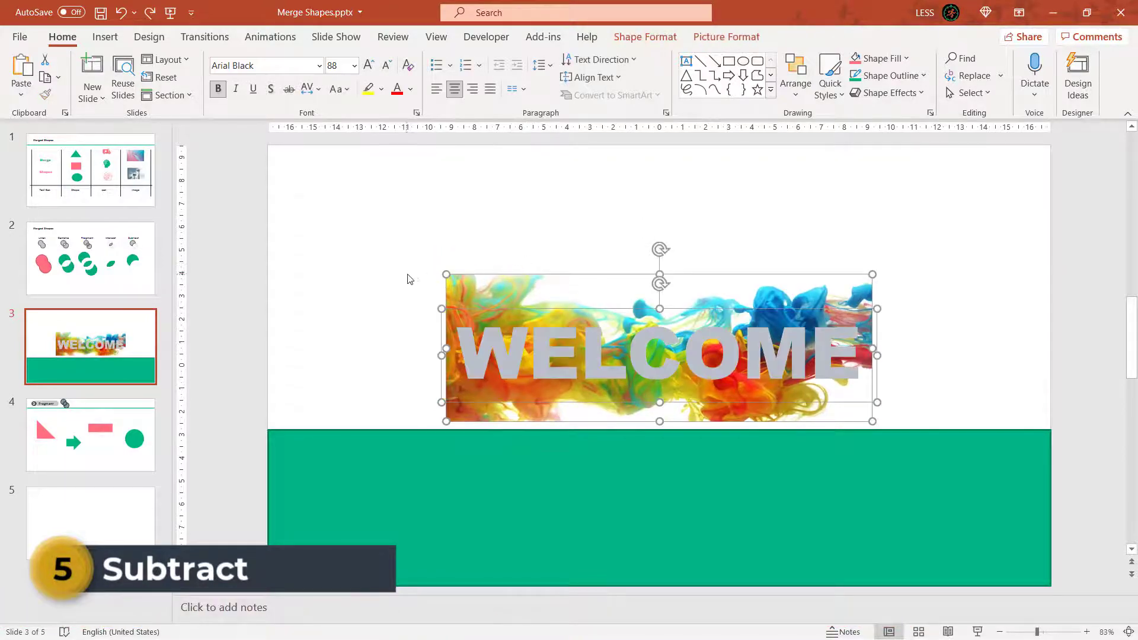
left_click(408, 279)
left_click(478, 310)
left_click(482, 293, "shift")
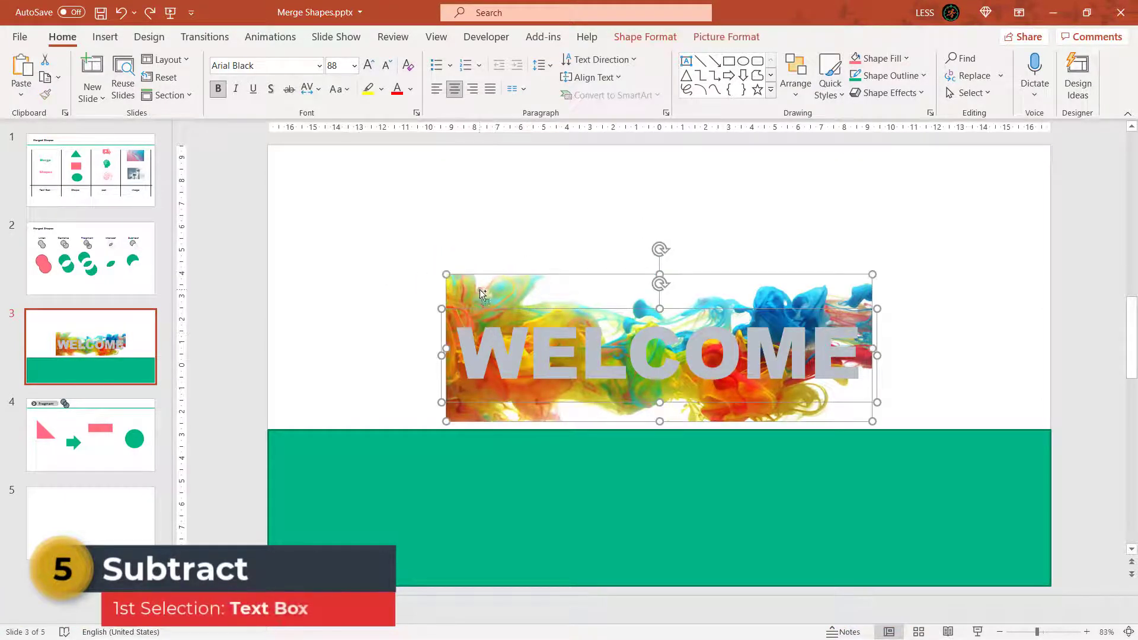
left_click(708, 39)
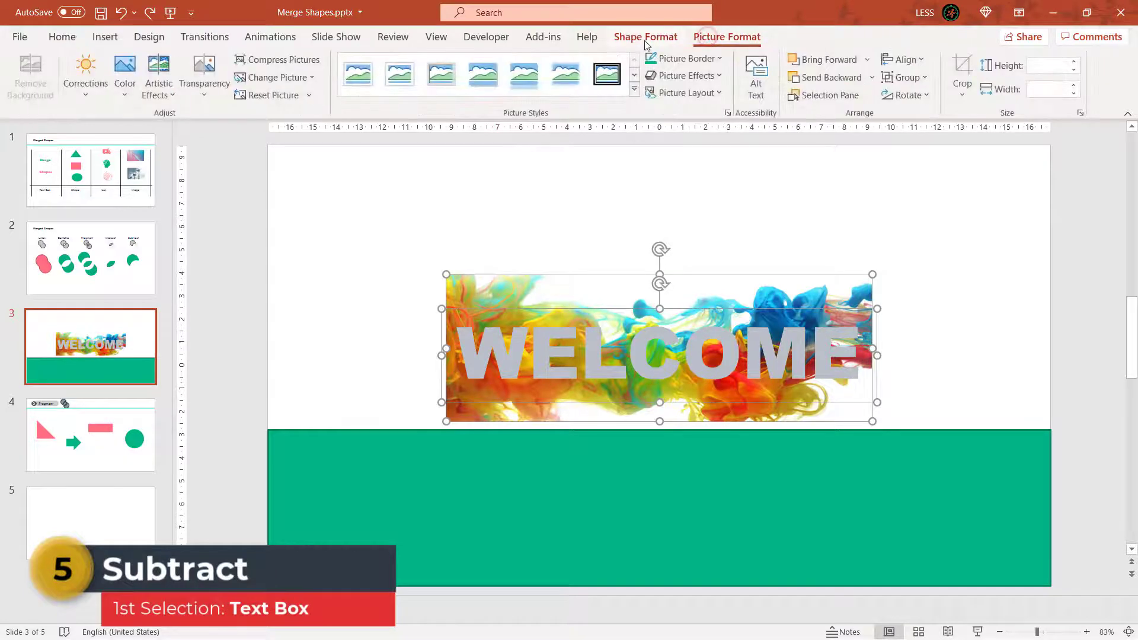
left_click(644, 38)
left_click(183, 95)
left_click(144, 195)
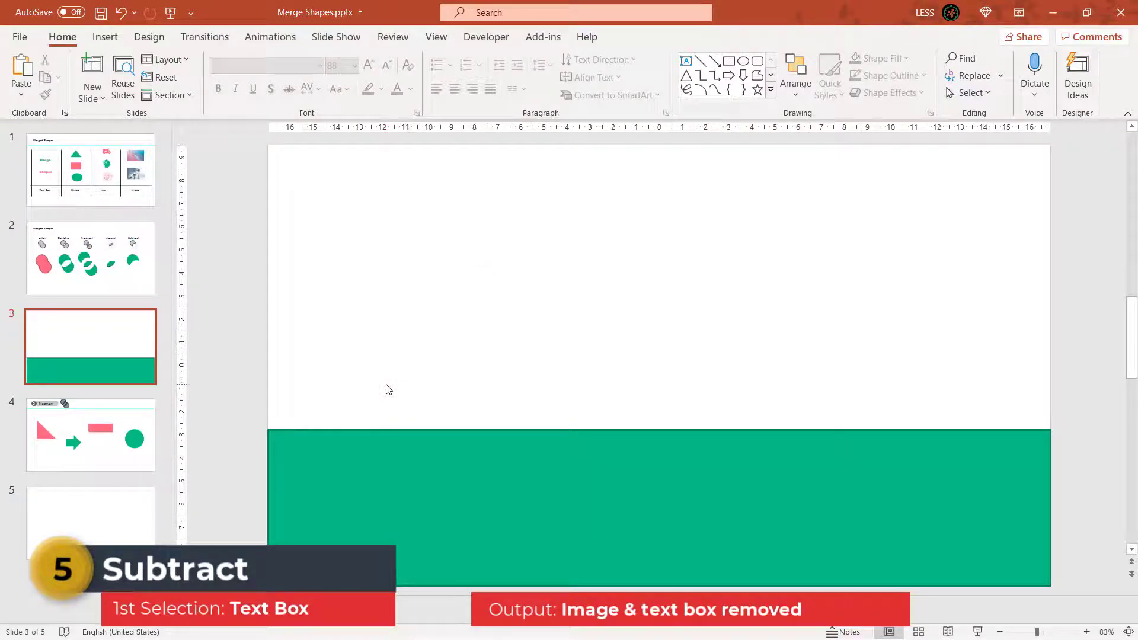
key("ctrl+z")
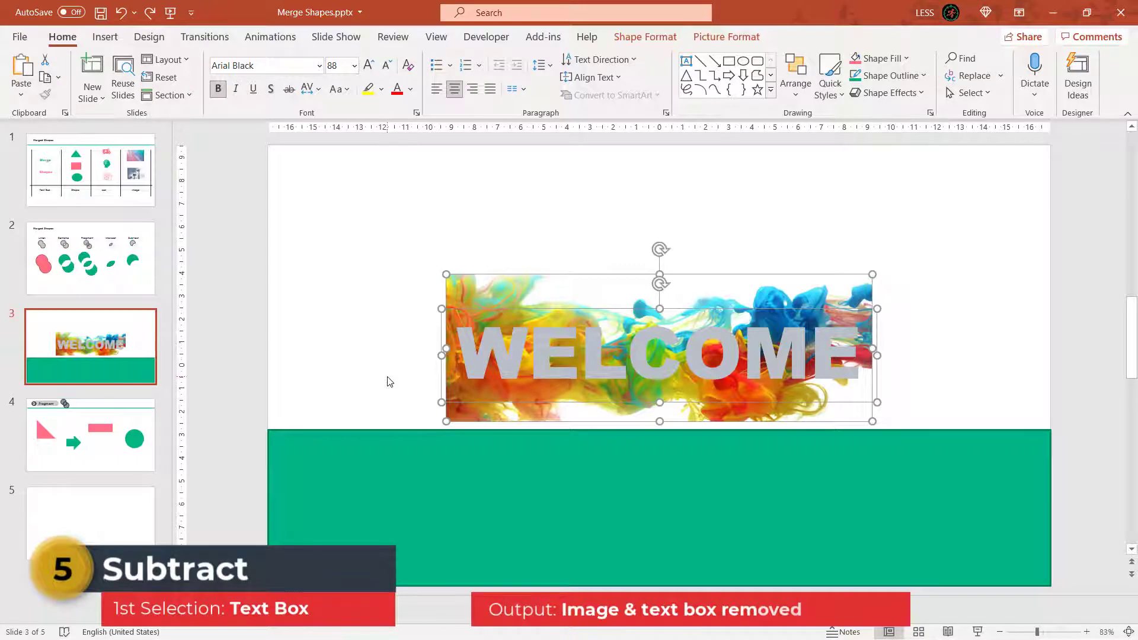
key("ctrl+z")
left_click(388, 381)
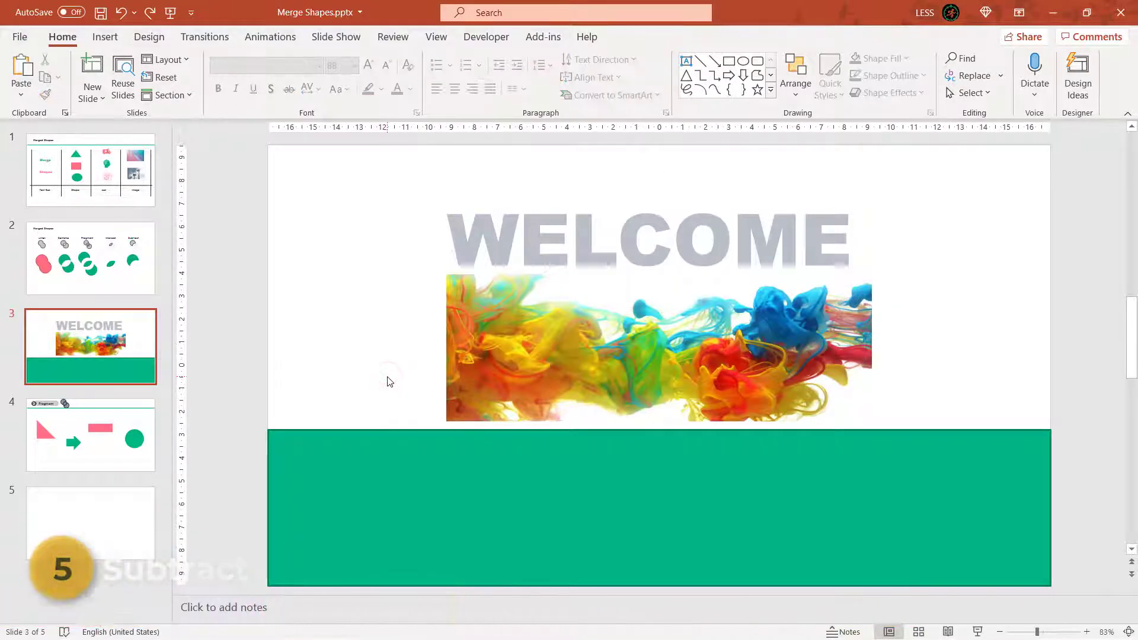
Step: Switch to slide 4, the Fragment slide with the pink and green shapes
left_click(97, 436)
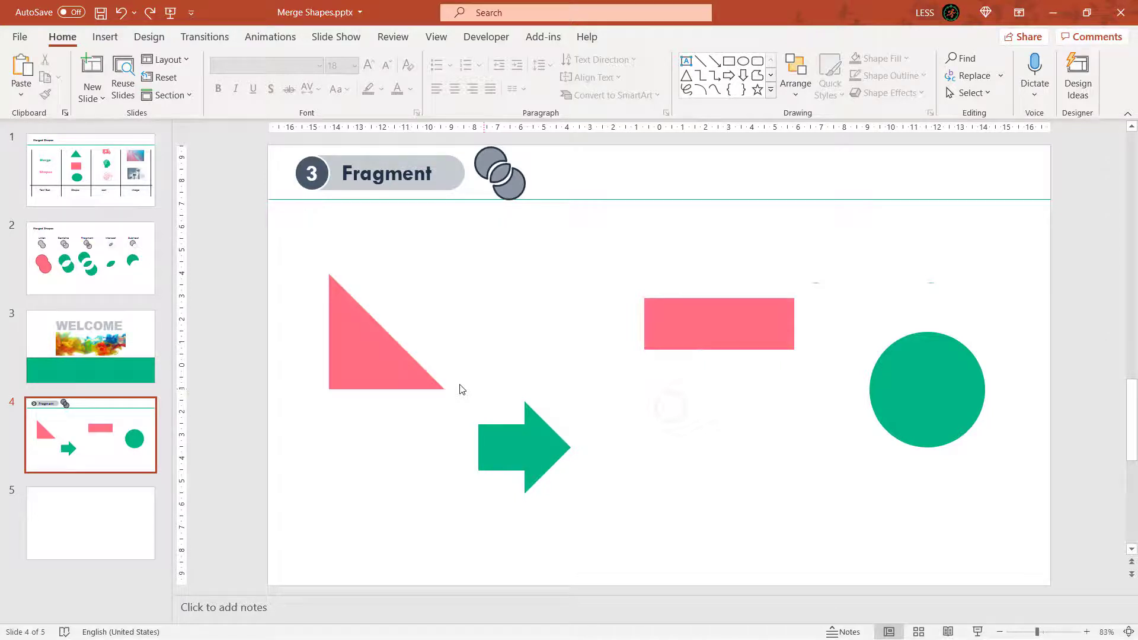
Step: Move the triangle, green arrow and green circle so all three overlap
left_click_drag(369, 363, 456, 328)
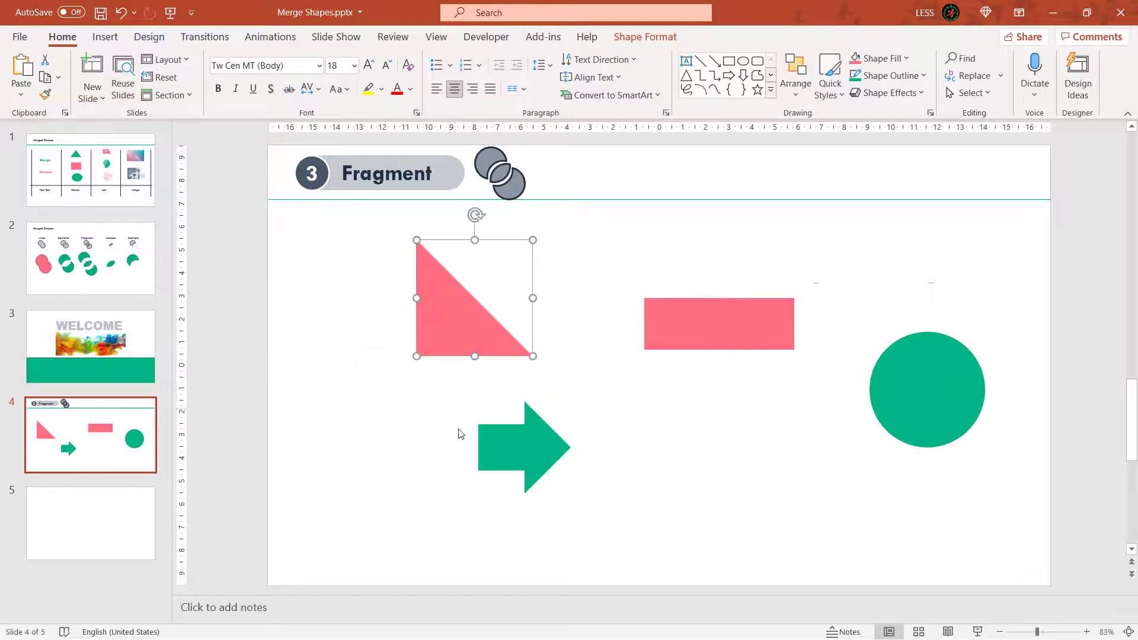
left_click(540, 454)
left_click_drag(540, 454, 528, 401)
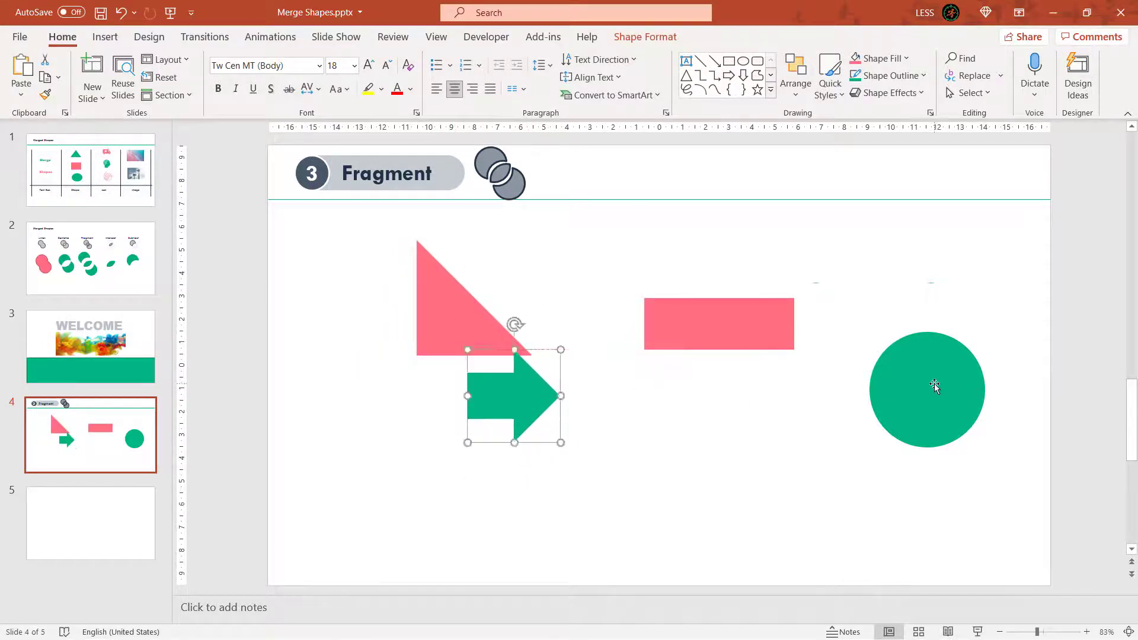
left_click_drag(935, 386, 417, 391)
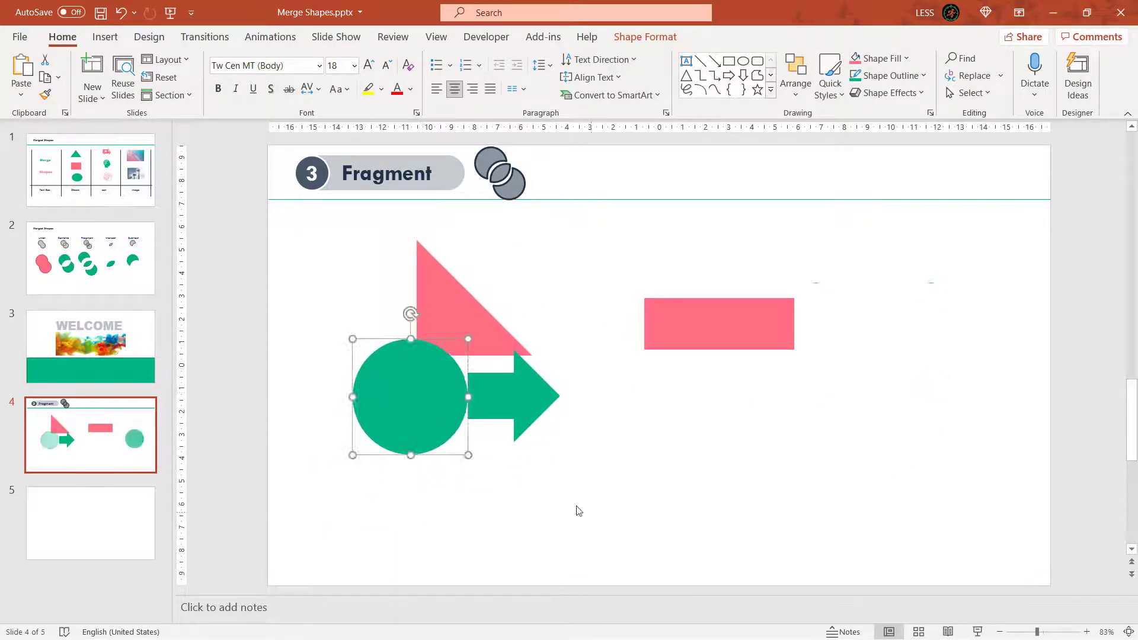
left_click(596, 518)
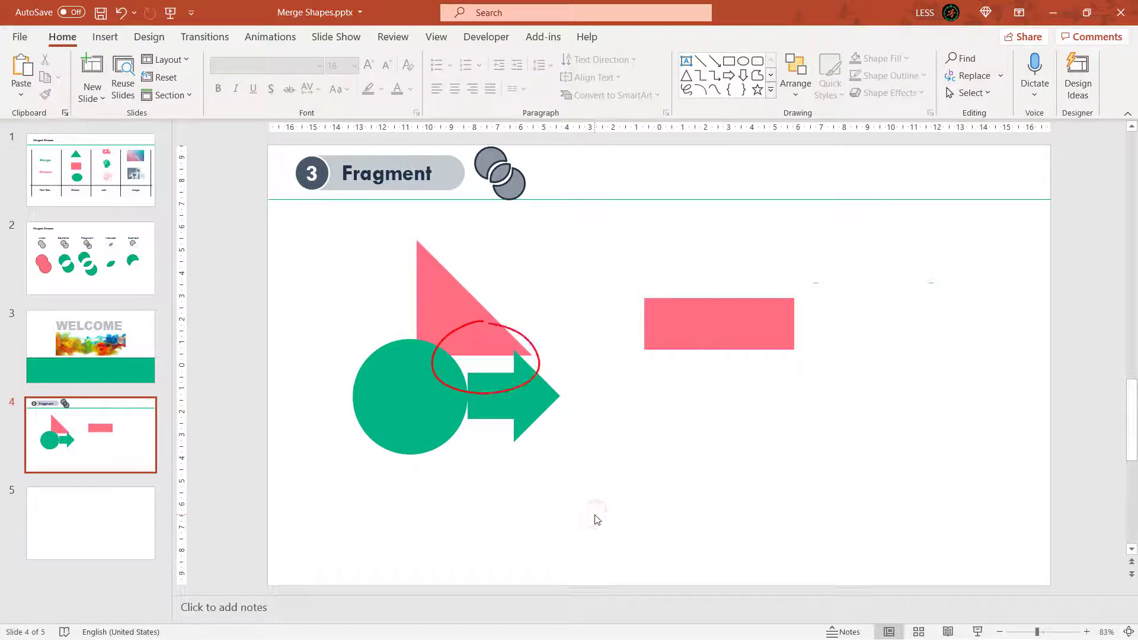
Step: Select the circle, triangle and arrow and apply Merge Shapes > Fragment
left_click(420, 383)
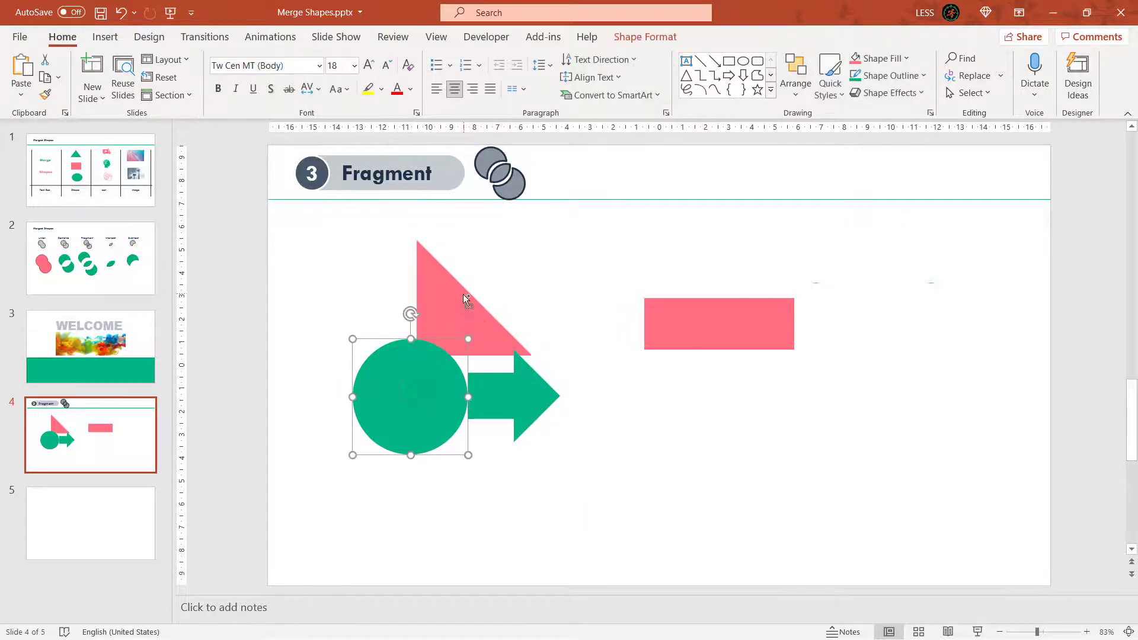
left_click(466, 302, "shift")
left_click(531, 394, "shift")
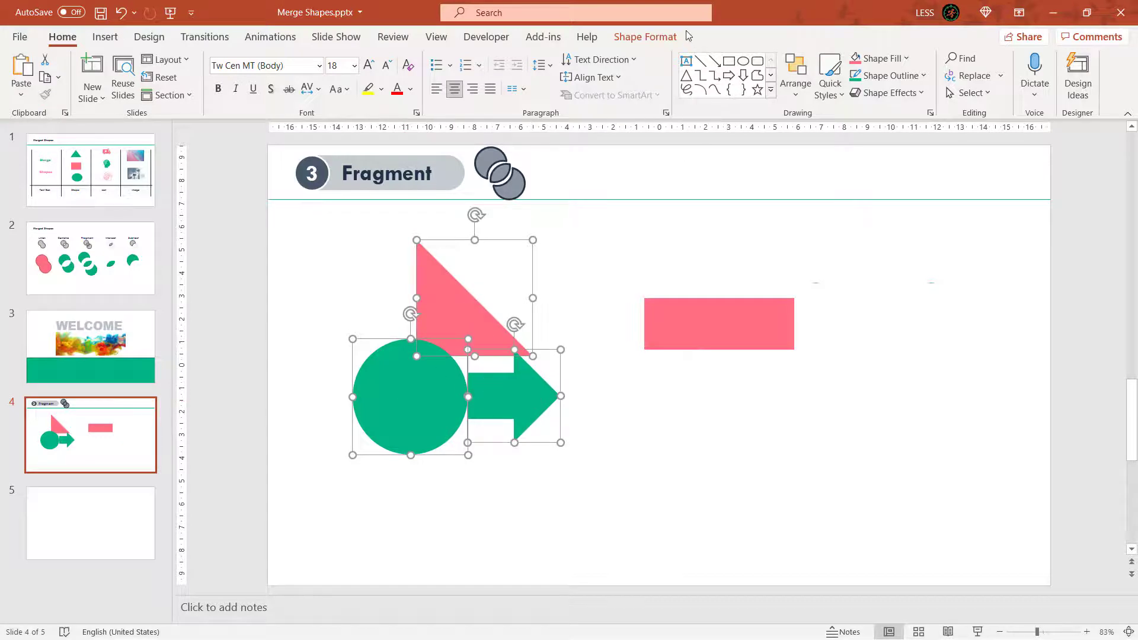
left_click(652, 37)
left_click(149, 93)
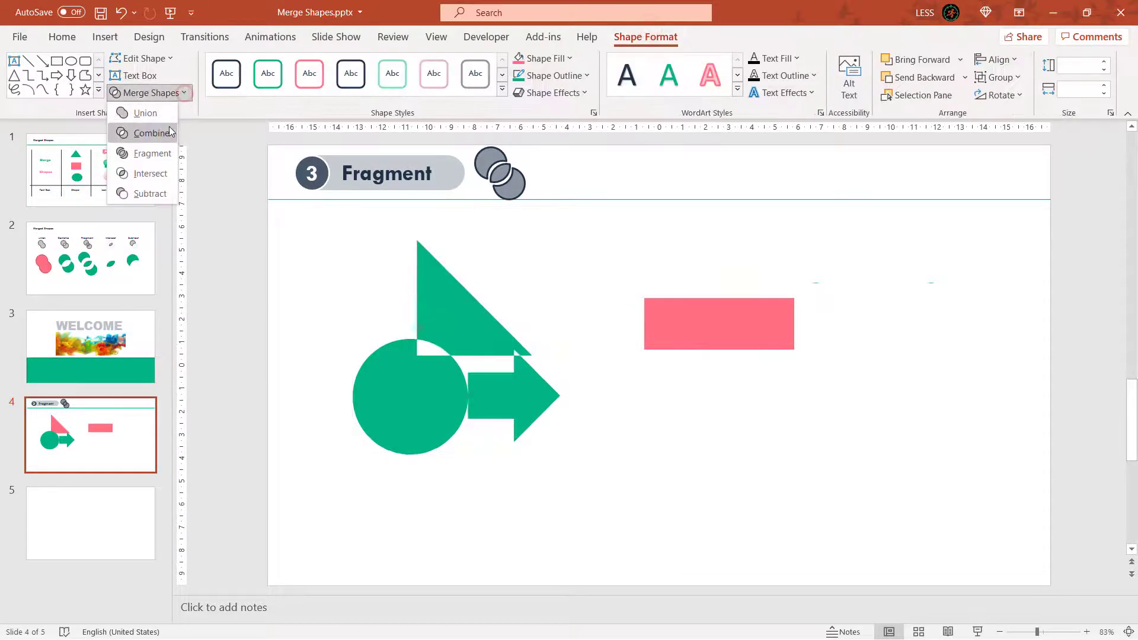
left_click(148, 157)
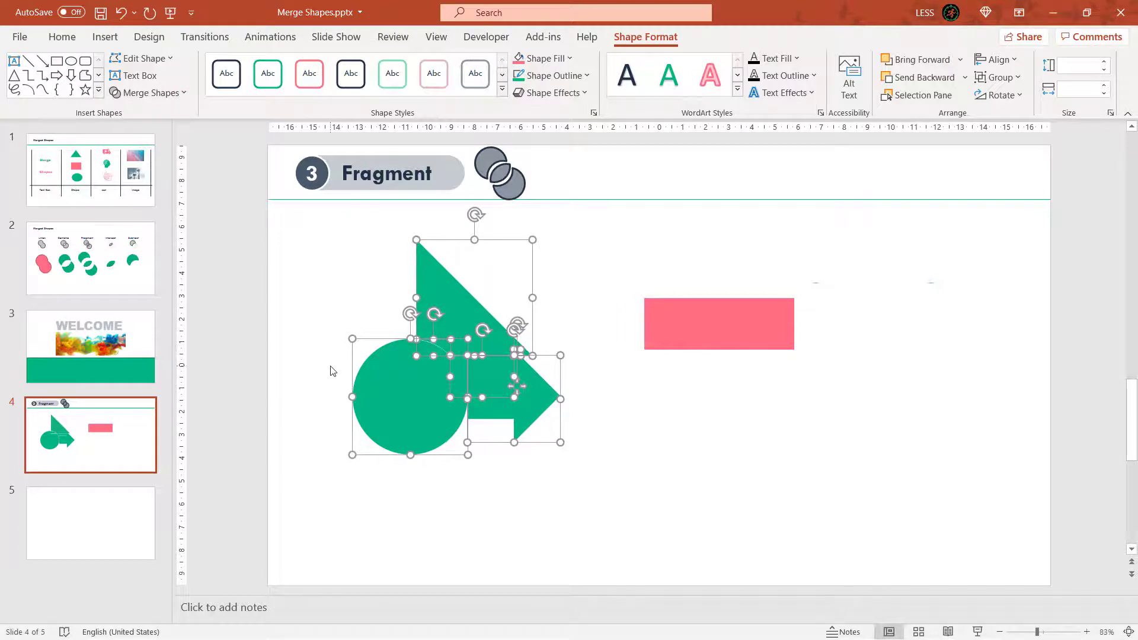
Step: Drag several fragment pieces apart to show the cuts, then undo to put them back
left_click(574, 338)
left_click_drag(504, 367, 575, 297)
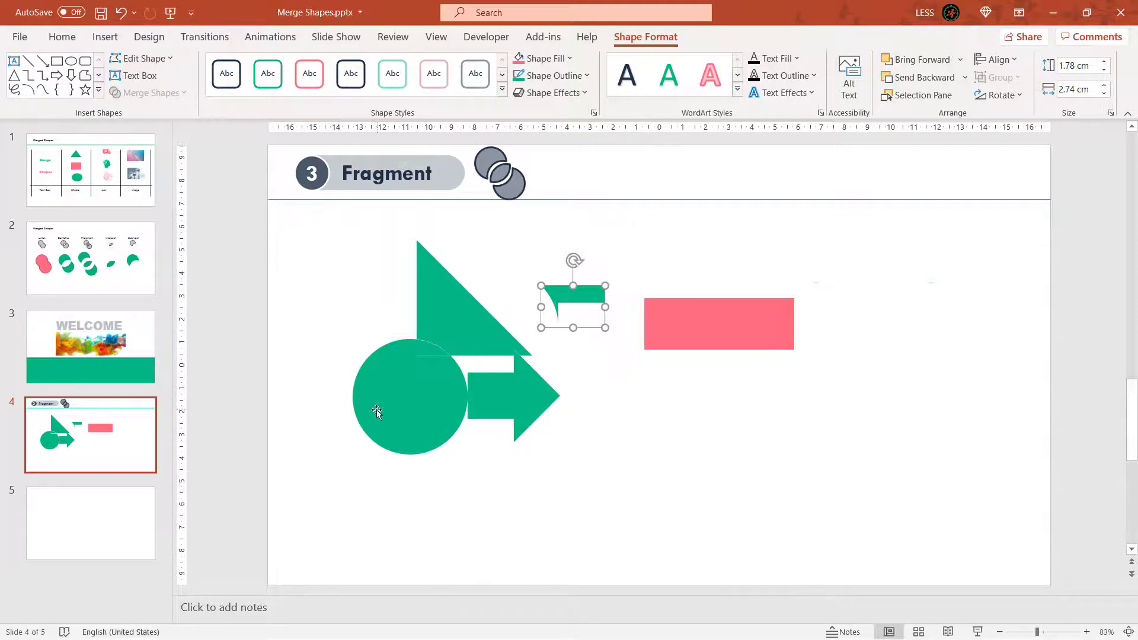
left_click_drag(377, 411, 336, 456)
left_click_drag(437, 343, 363, 327)
left_click_drag(477, 392, 508, 437)
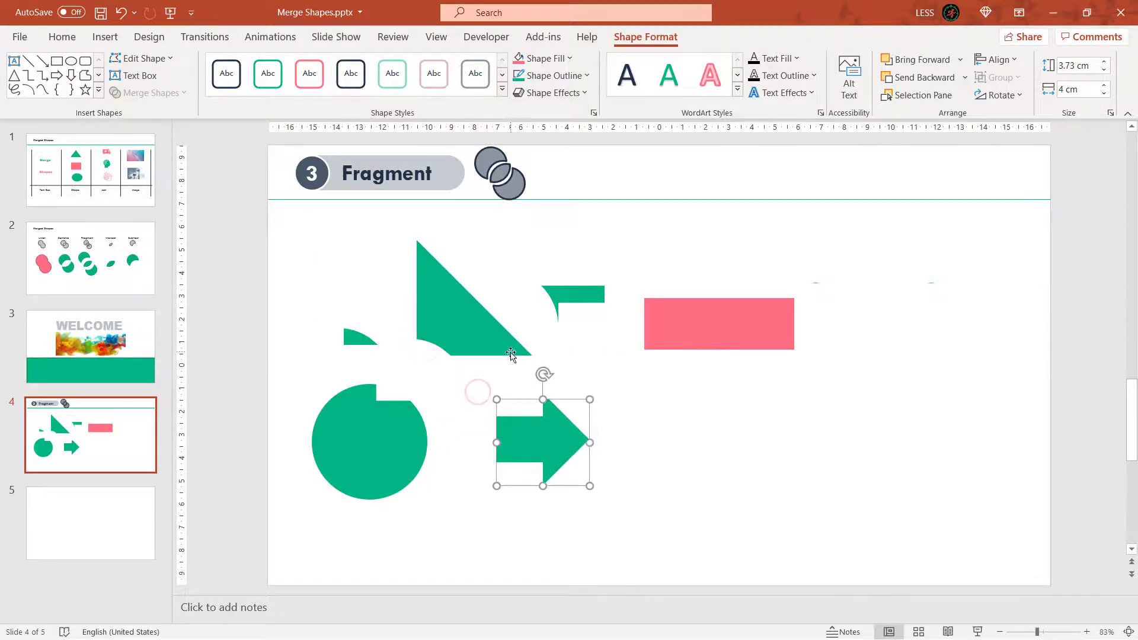
left_click_drag(511, 354, 516, 376)
left_click(689, 387)
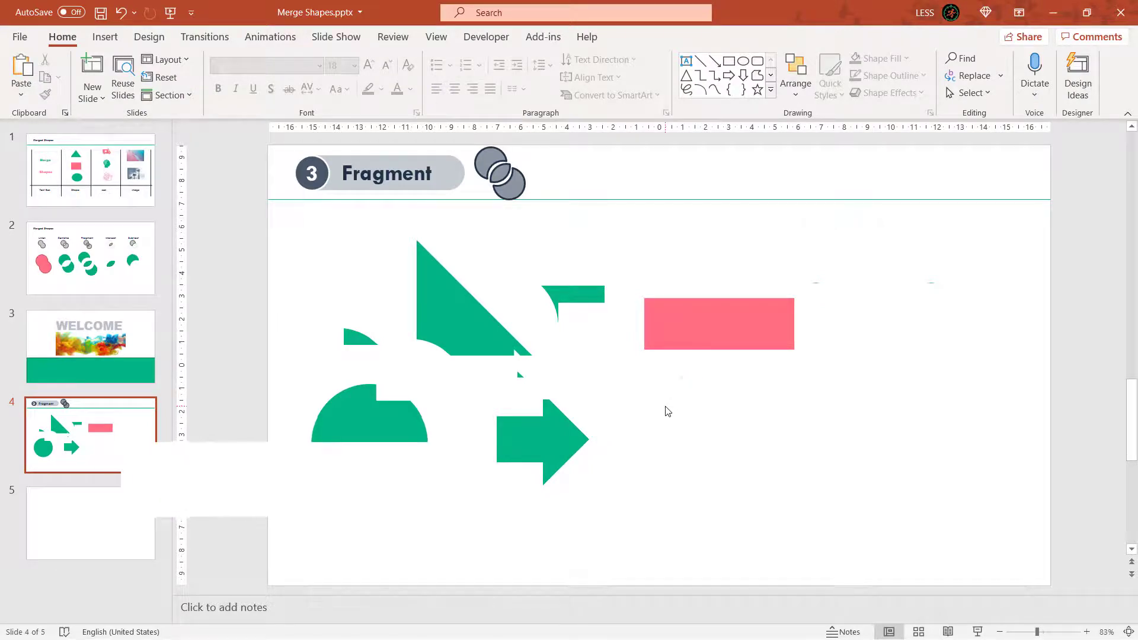
key("ctrl+z")
key("ctrl+z")
key("ctrl+z")
key("ctrl+z")
key("ctrl+z")
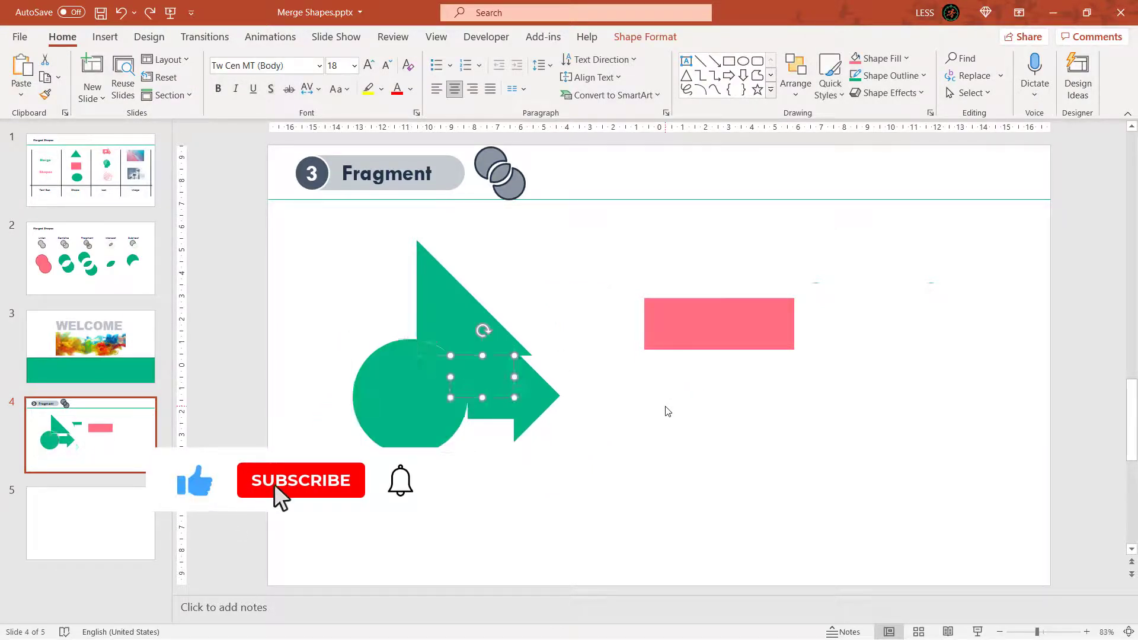
Step: Move the circle below the rectangle and Ctrl-drag copies into a 2×2 block of overlapping circles
left_click(674, 438)
left_click_drag(363, 399, 698, 455)
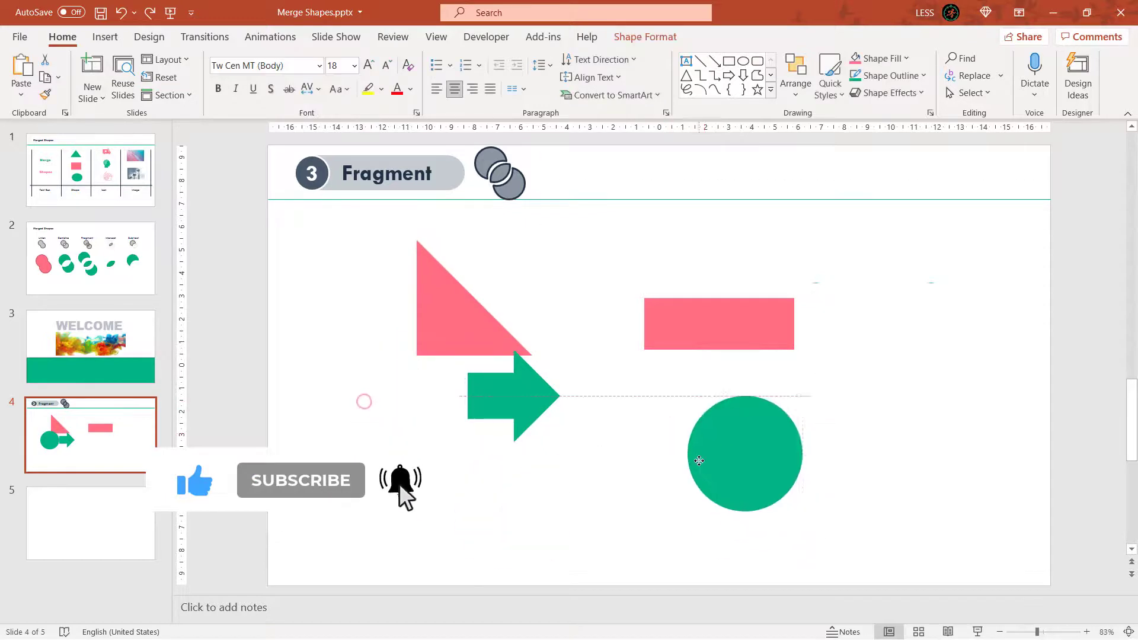
left_click_drag(692, 336, 758, 284)
left_click_drag(744, 458, 861, 481)
left_click(776, 487, "ctrl")
left_click_drag(776, 487, 772, 376)
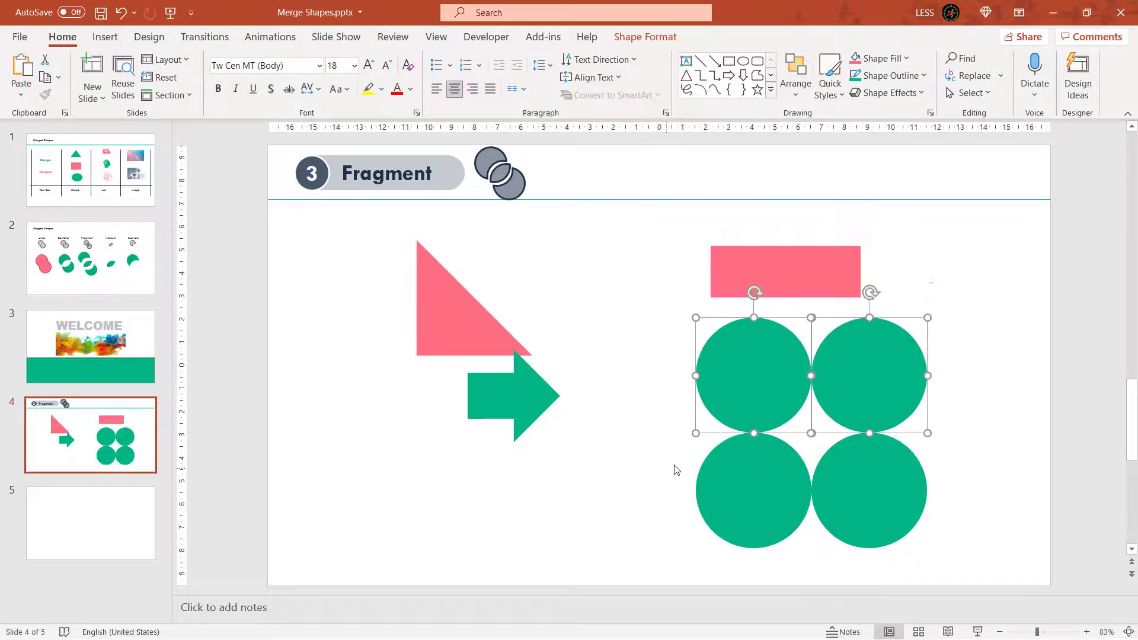
left_click(650, 469)
Step: Select all four circles and apply Merge Shapes > Fragment
left_click(776, 467)
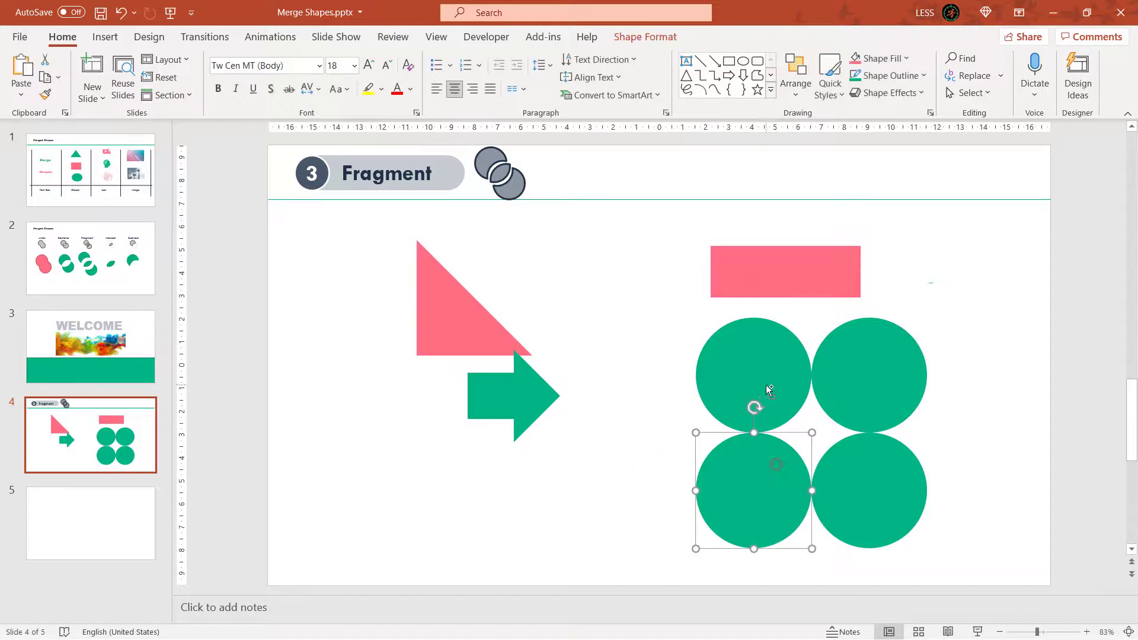
left_click(770, 391, "ctrl")
left_click(855, 369, "ctrl")
left_click(857, 474, "ctrl")
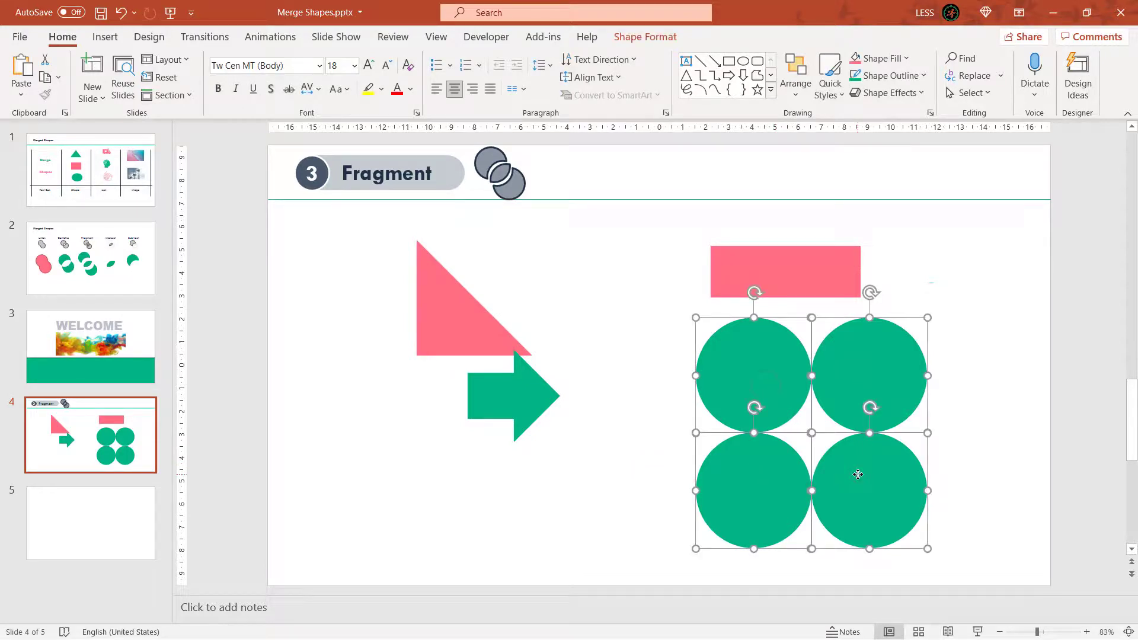
left_click(646, 37)
left_click(150, 93)
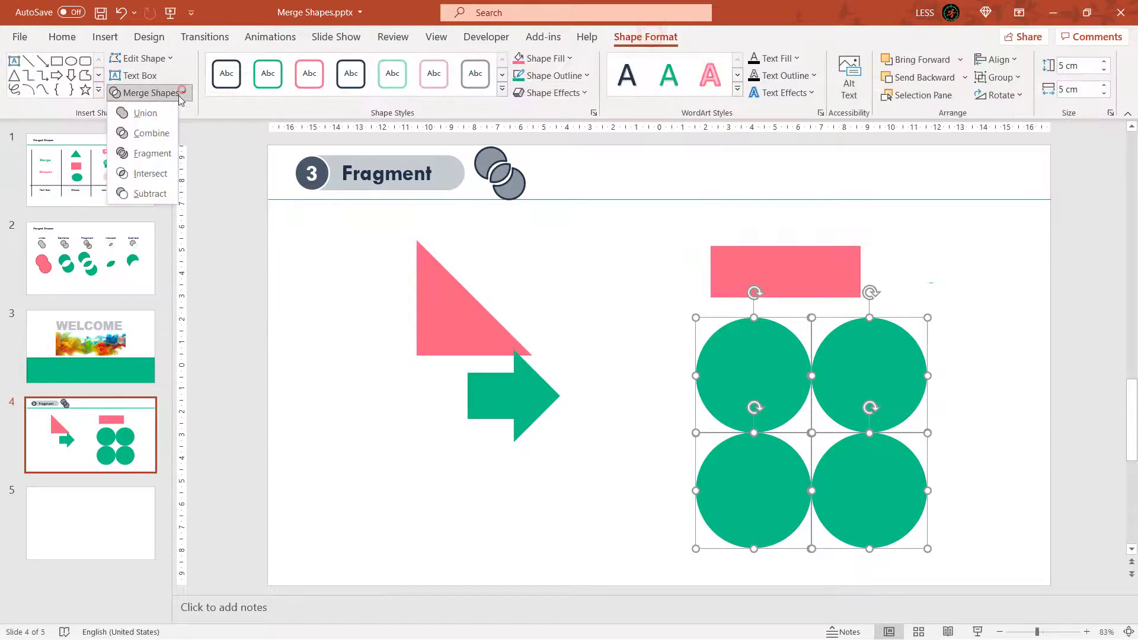
left_click(153, 153)
Step: Pull the four circle pieces outward, leaving the four-pointed star in the middle
left_click(585, 505)
left_click_drag(749, 373, 650, 358)
left_click_drag(870, 375, 909, 365)
left_click_drag(869, 491, 912, 513)
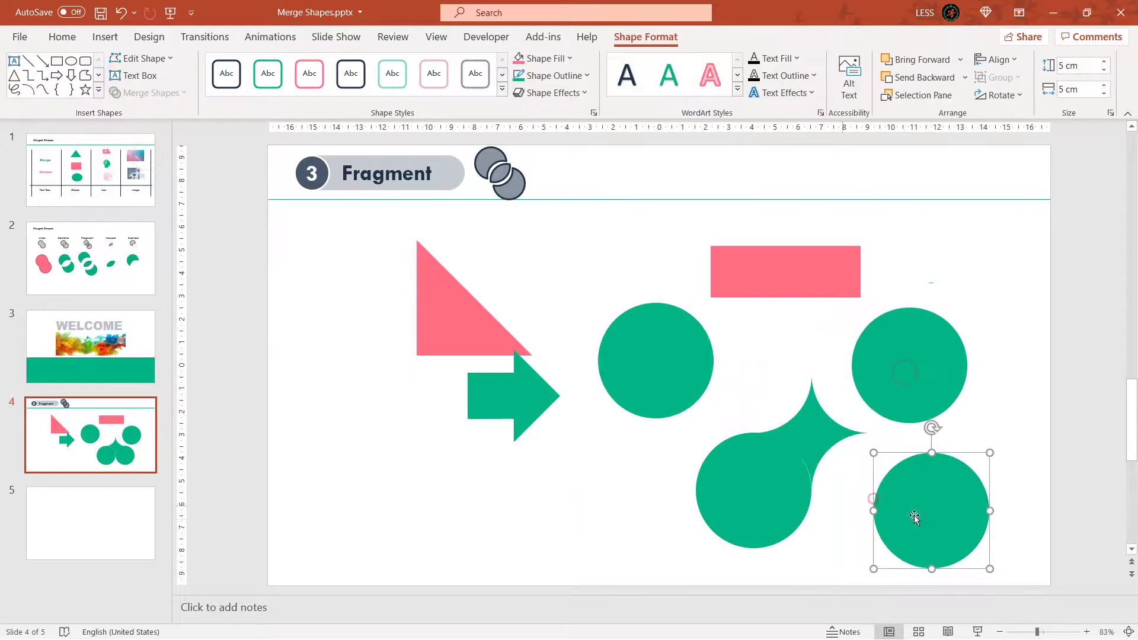
left_click_drag(753, 492, 733, 511)
left_click_drag(818, 440, 818, 419)
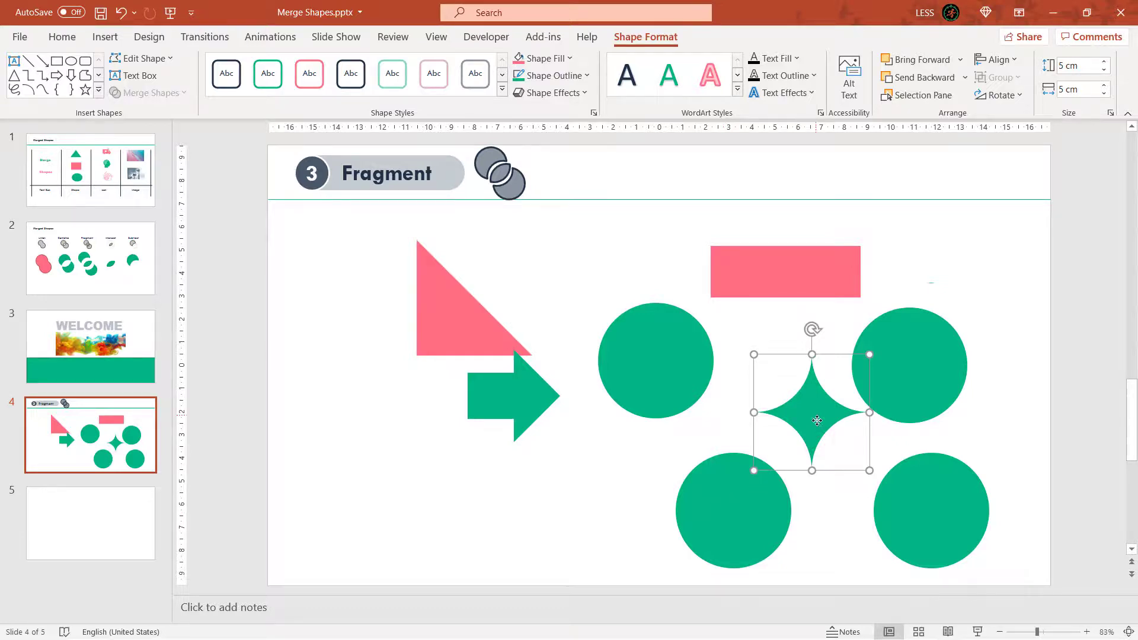
Step: Widen the pink rectangle on both sides and place two circles side by side beneath it
left_click_drag(817, 419, 848, 548)
left_click(611, 349)
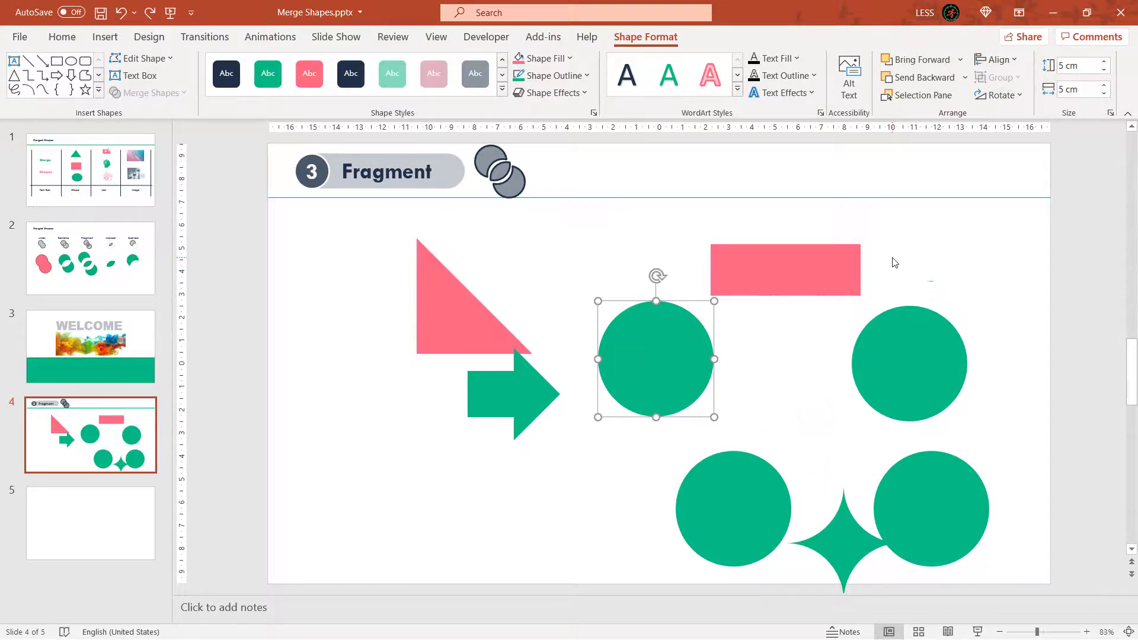
left_click(893, 260)
left_click_drag(660, 343, 735, 338)
left_click(720, 263)
left_click_drag(710, 270, 630, 269)
left_click_drag(860, 270, 945, 270)
left_click(919, 354)
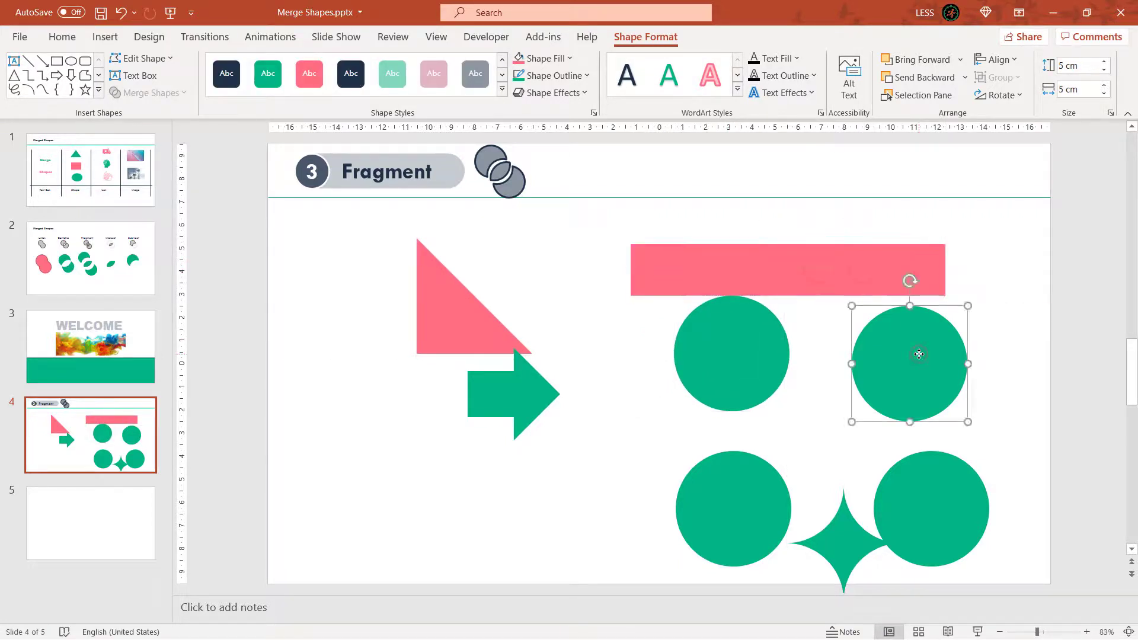
left_click_drag(919, 354, 856, 343)
Step: Fragment the rectangle and both circles, then drag the curved middle piece out to the right
left_click(753, 316, "shift")
left_click(764, 258, "shift")
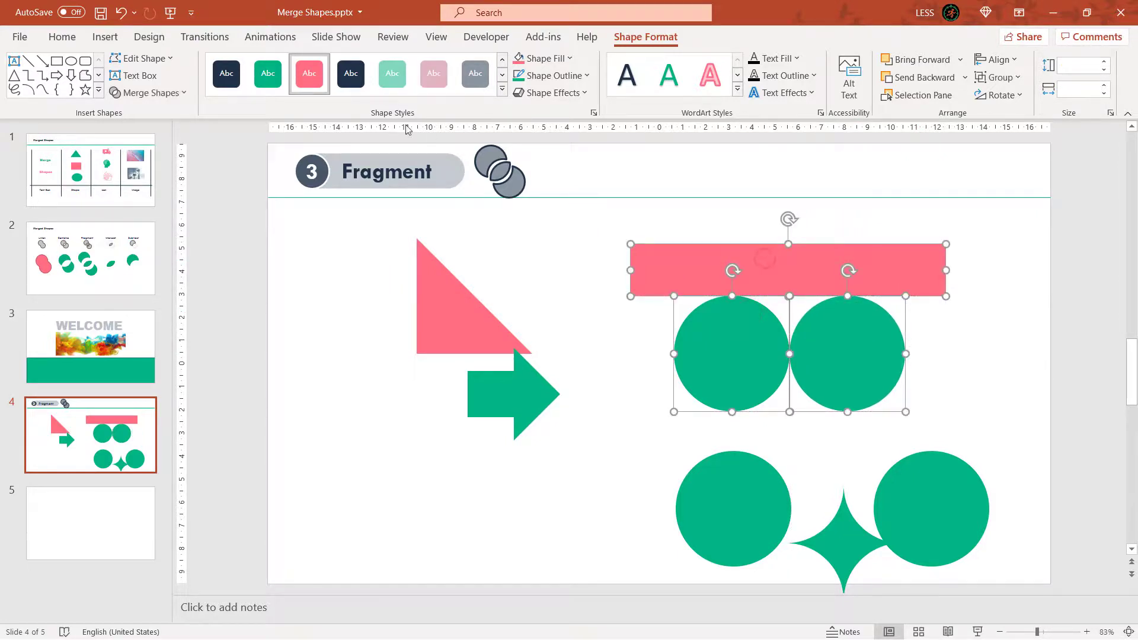
left_click(148, 92)
left_click(155, 152)
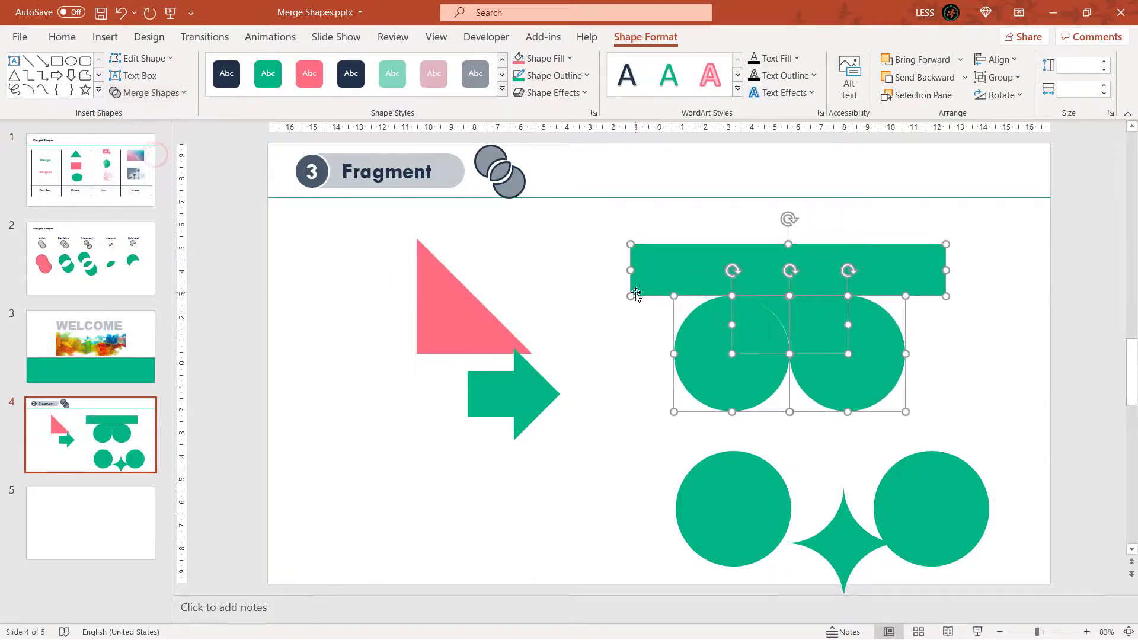
left_click(592, 305)
left_click_drag(785, 305, 964, 320)
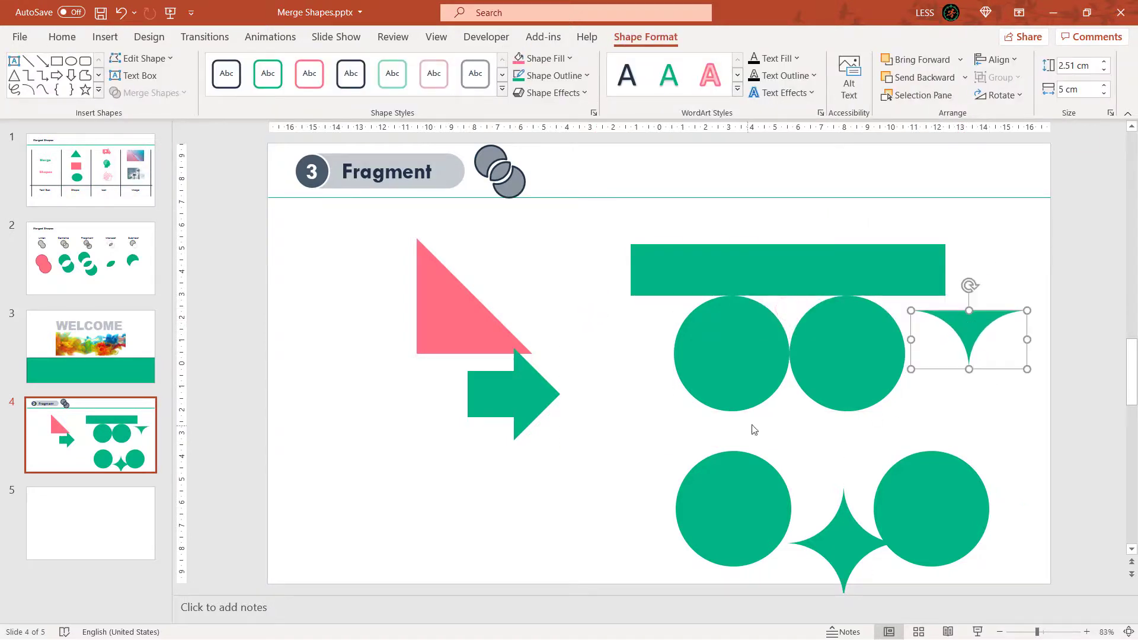
left_click(618, 476)
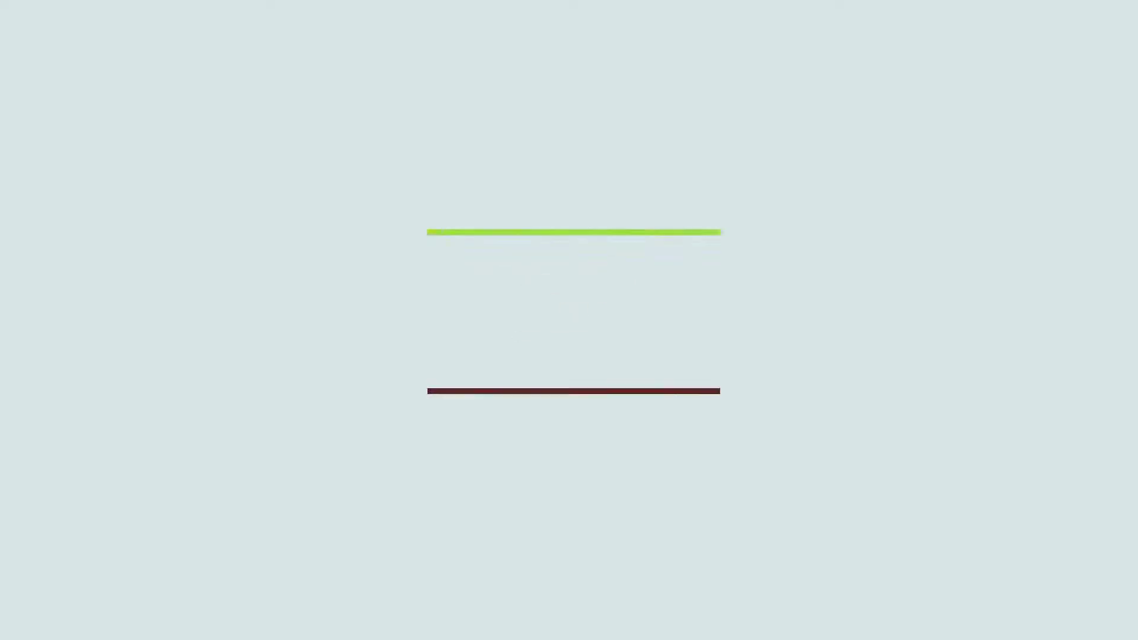